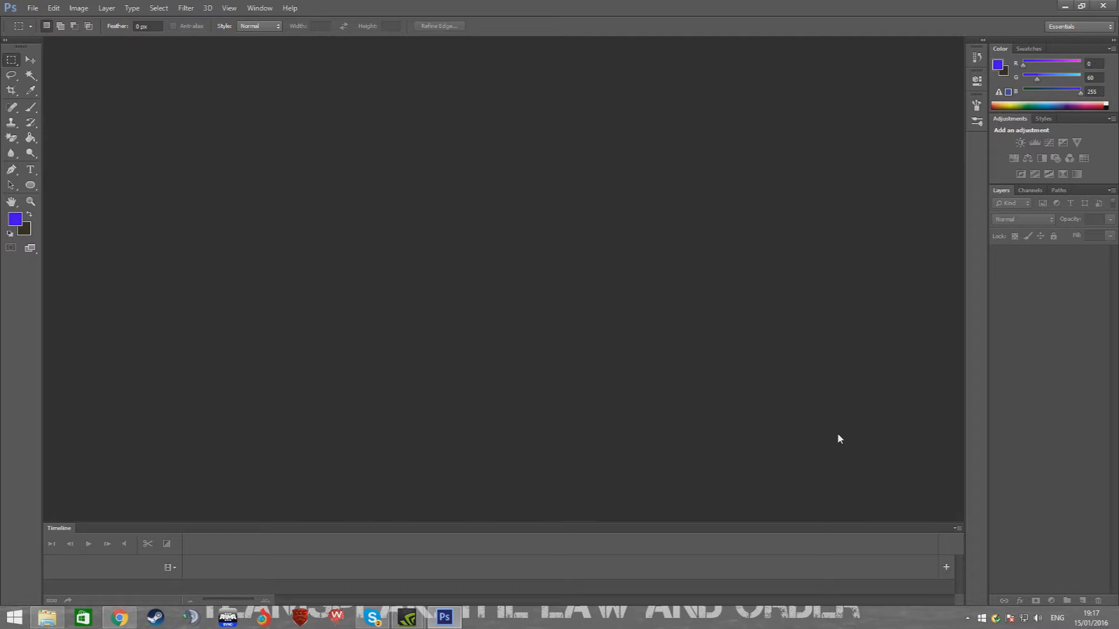
# Create a new transparent document named thumbnail, 1920 by 1080 pixels
pyautogui.hotkey('ctrl', 'n')
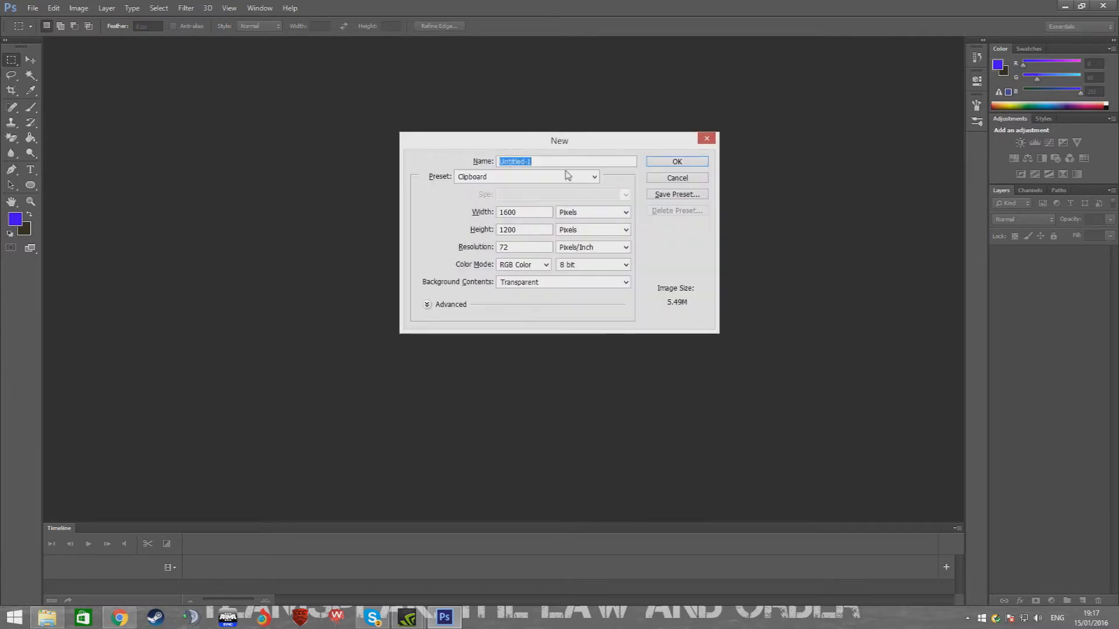
pyautogui.write('thumbnail')
pyautogui.click(514, 211)
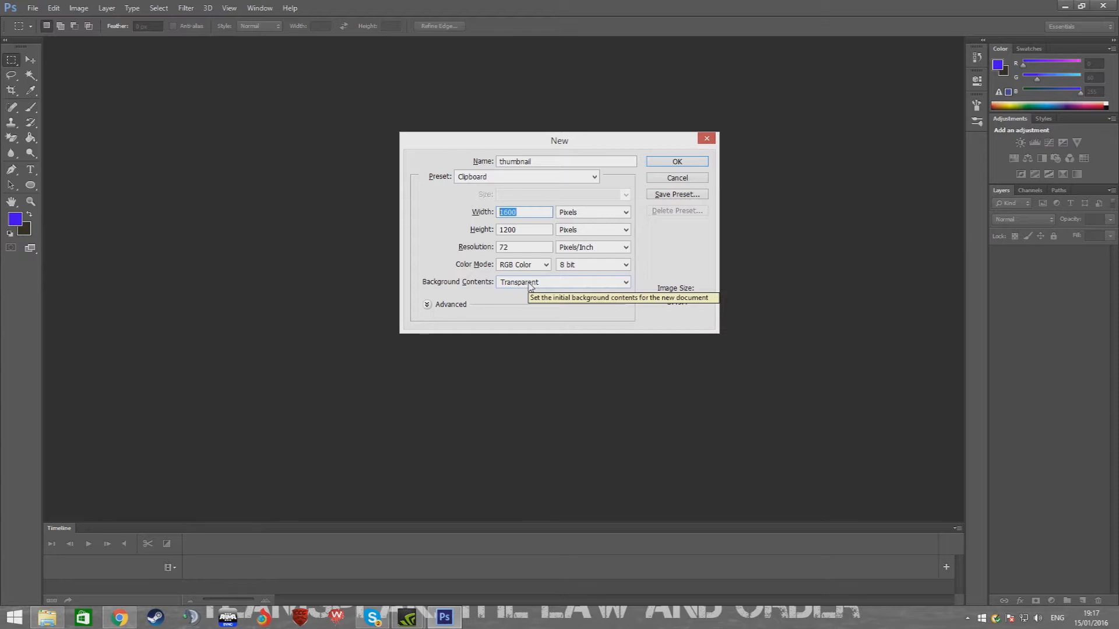
pyautogui.write('1920')
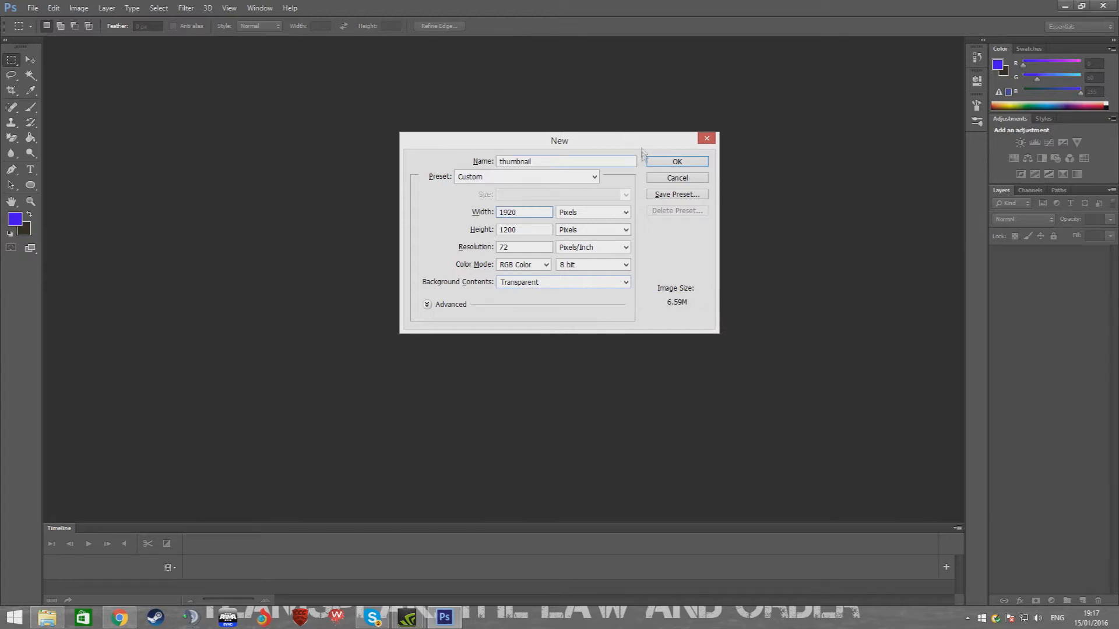
pyautogui.click(524, 230)
pyautogui.write('1080')
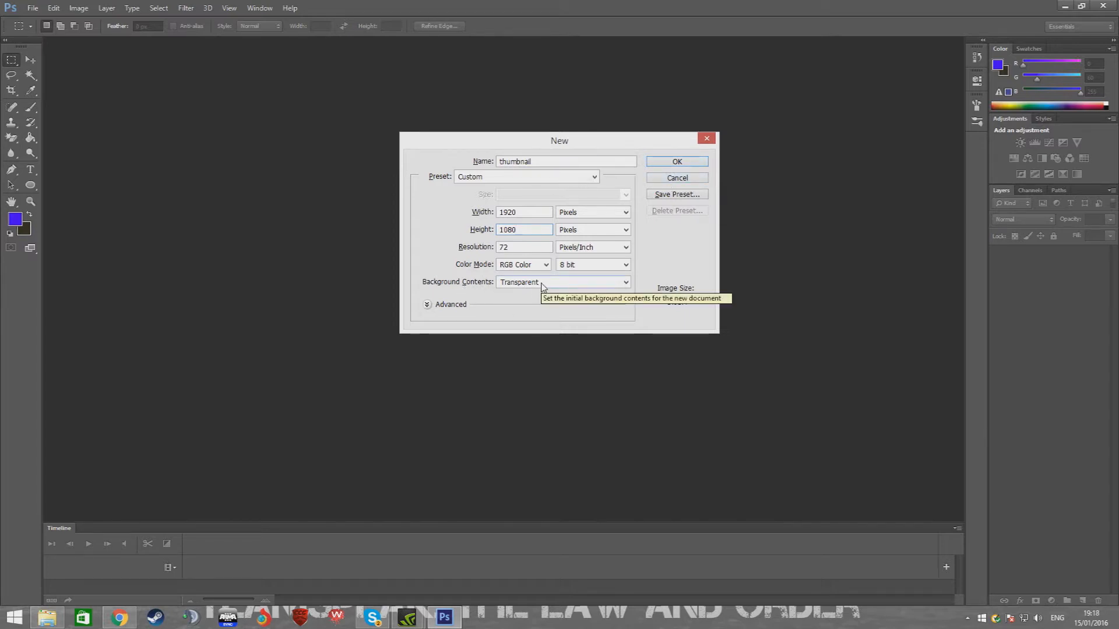
pyautogui.click(661, 164)
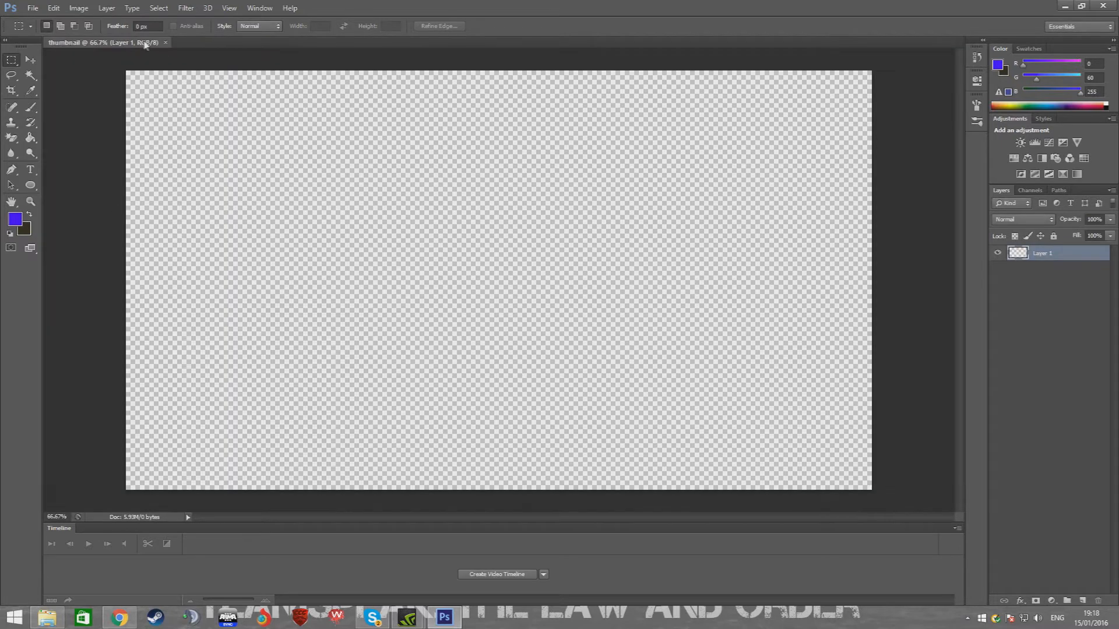
# Switch to the browser and run a Google image search for photoshop logo
pyautogui.click(31, 61)
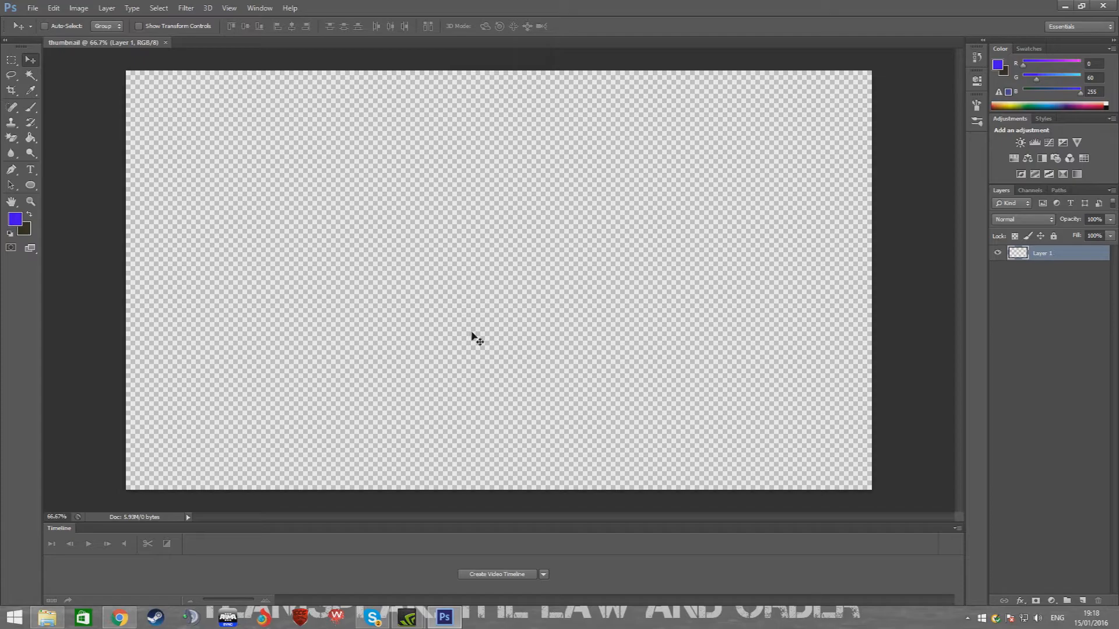
pyautogui.click(1023, 305)
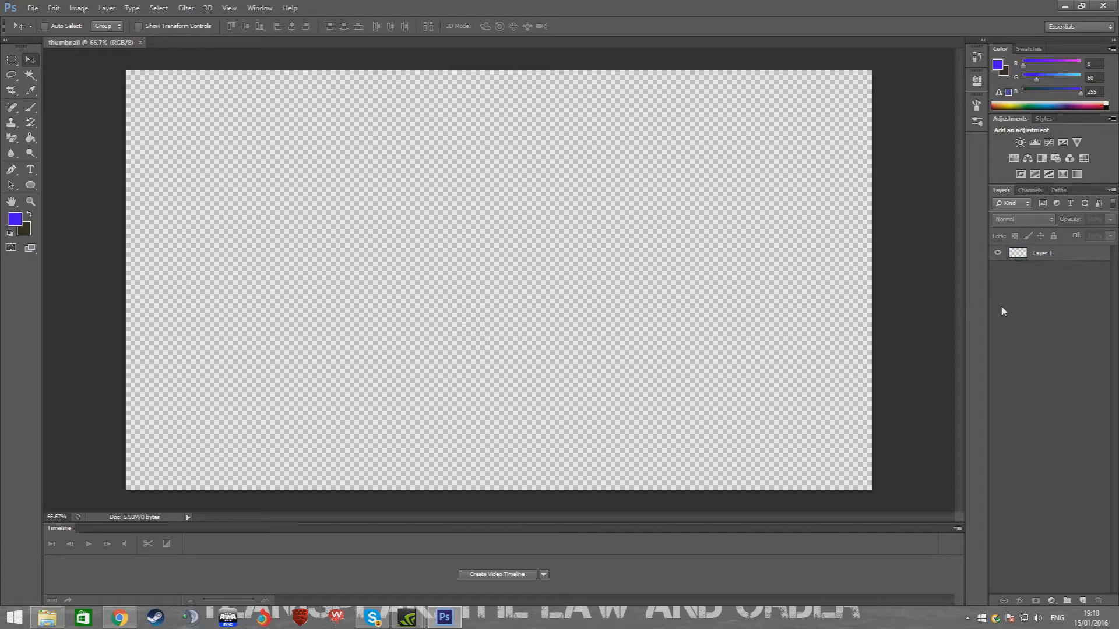
pyautogui.click(120, 617)
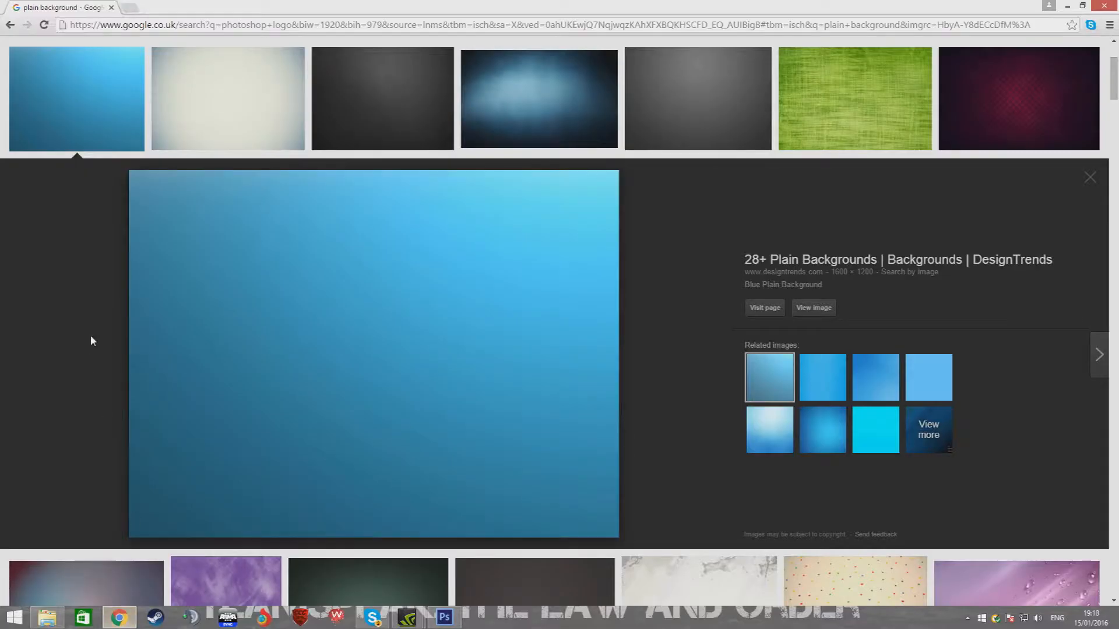
pyautogui.scroll(3, 81, 291)
pyautogui.moveTo(164, 52); pyautogui.dragTo(9, 78)
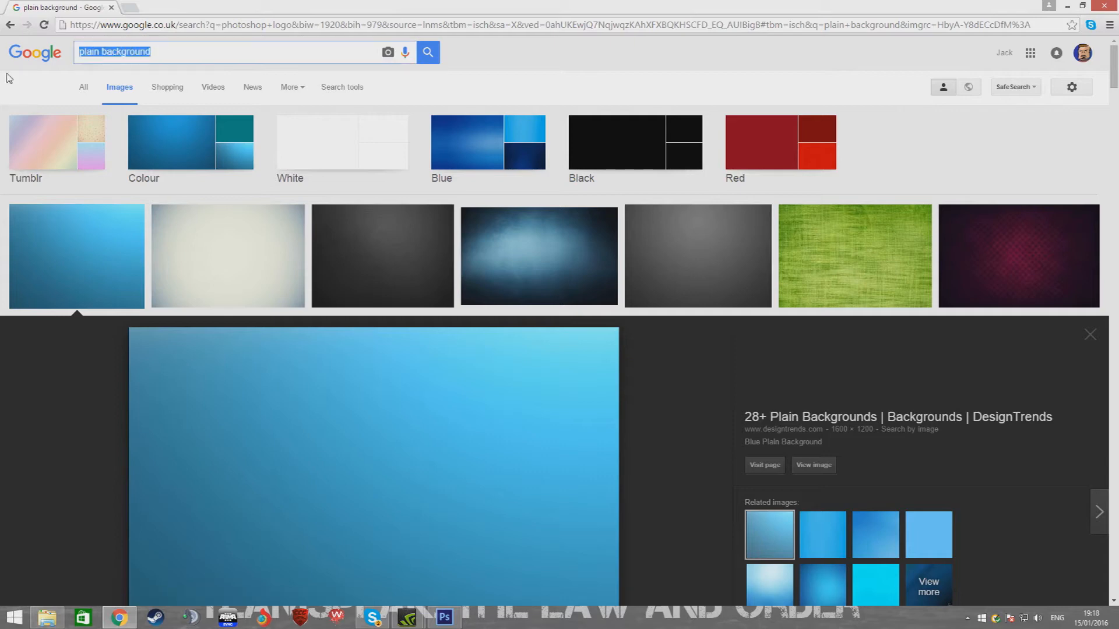
pyautogui.write('photoshop')
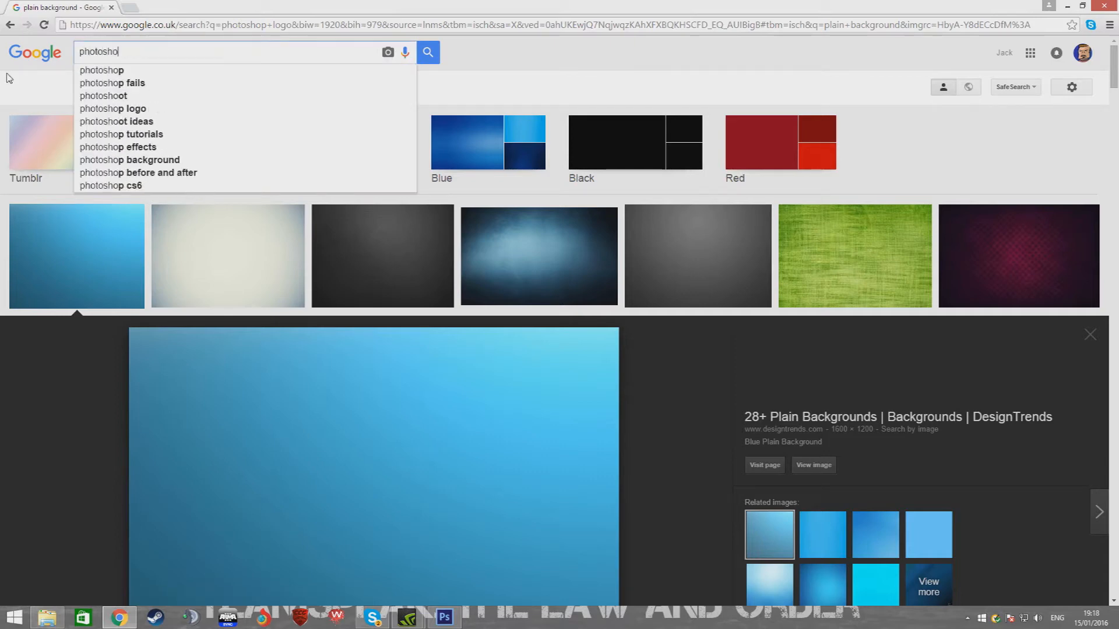
pyautogui.write(' logo')
pyautogui.press('Return')
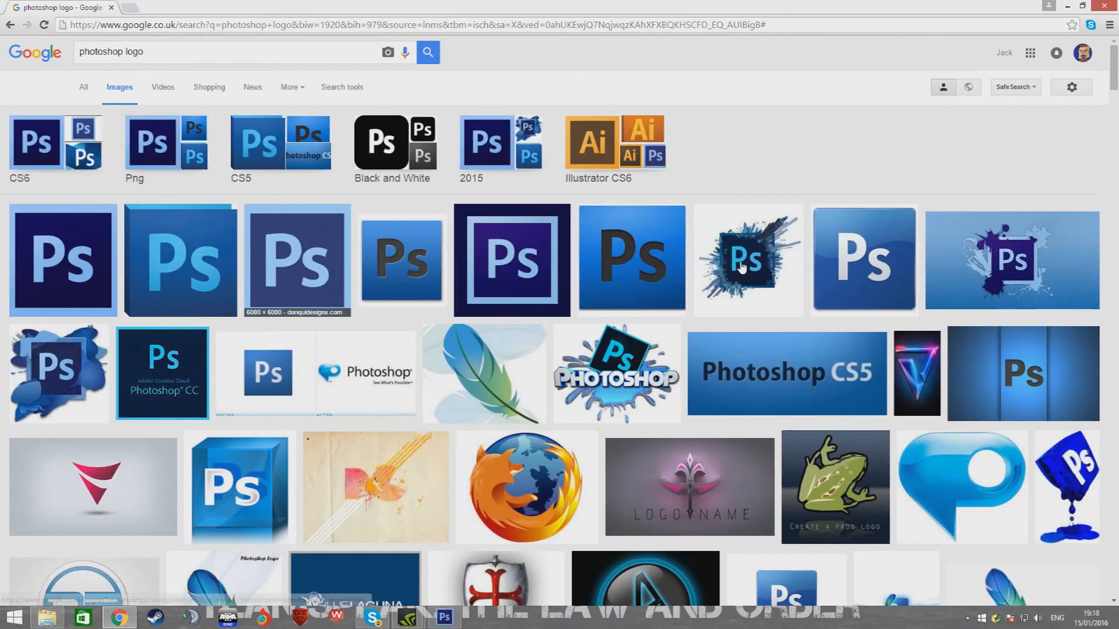
# Copy the exploding Ps logo image and paste it into the thumbnail document
pyautogui.click(741, 267)
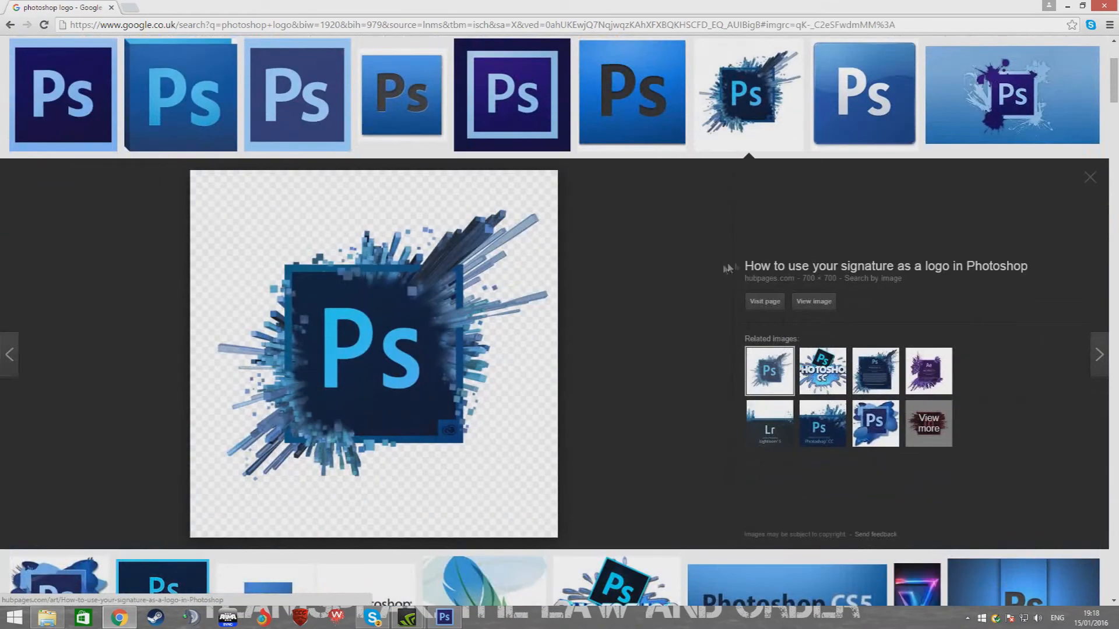
pyautogui.rightClick(409, 334)
pyautogui.click(449, 447)
pyautogui.click(443, 616)
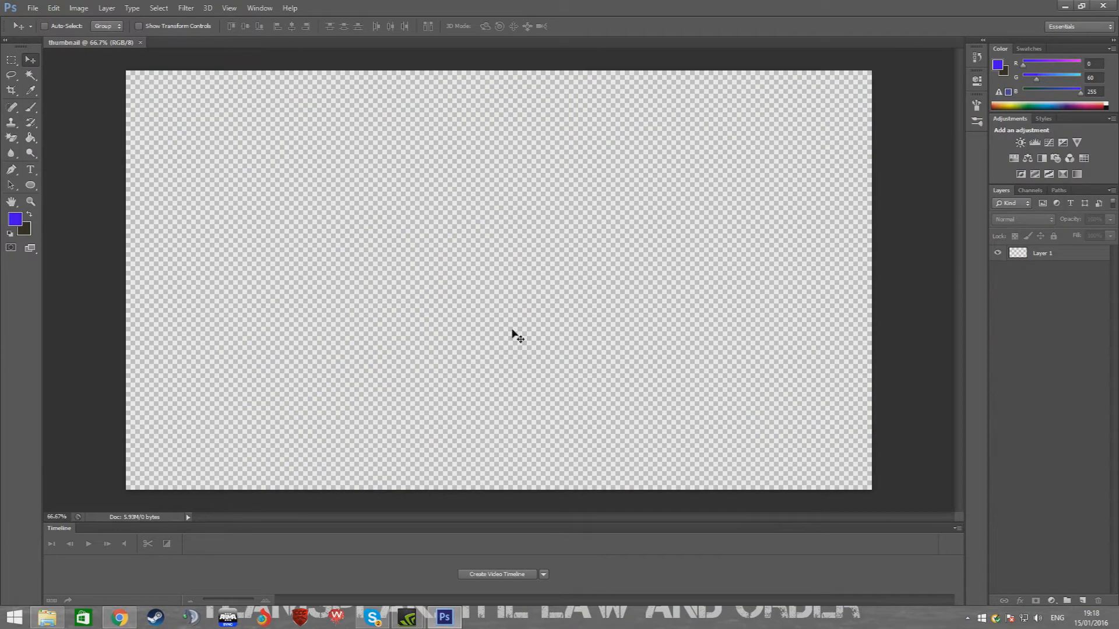
pyautogui.hotkey('ctrl', 'v')
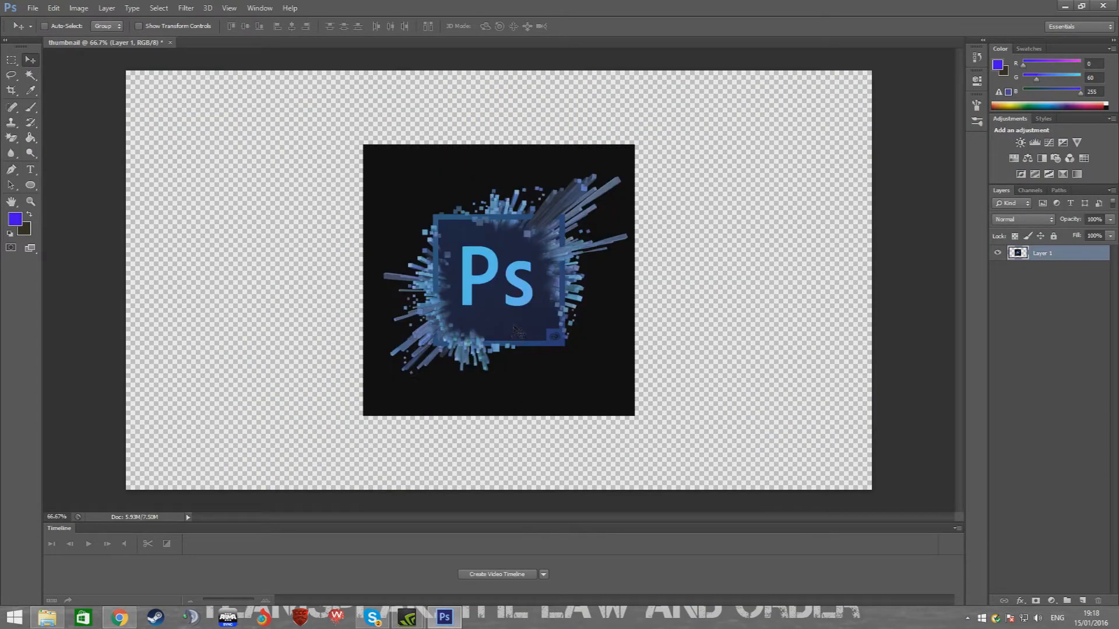
# Free-transform the pasted logo so it stretches to fill the whole canvas
pyautogui.hotkey('ctrl', 't')
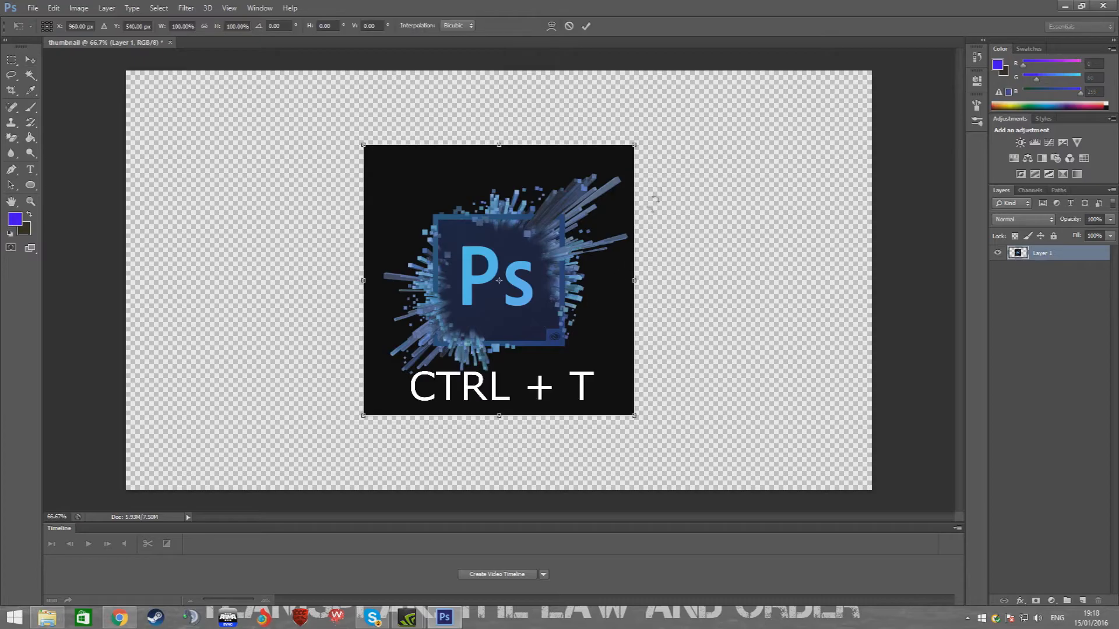
pyautogui.moveTo(634, 145); pyautogui.dragTo(871, 71)
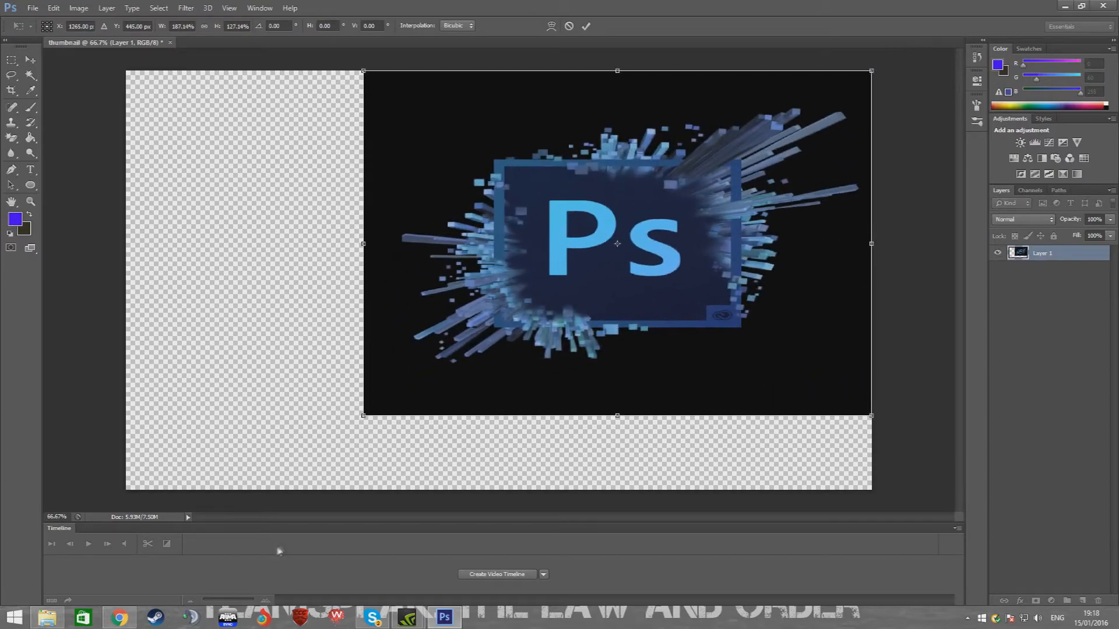
pyautogui.moveTo(362, 417); pyautogui.dragTo(126, 489)
pyautogui.press('Return')
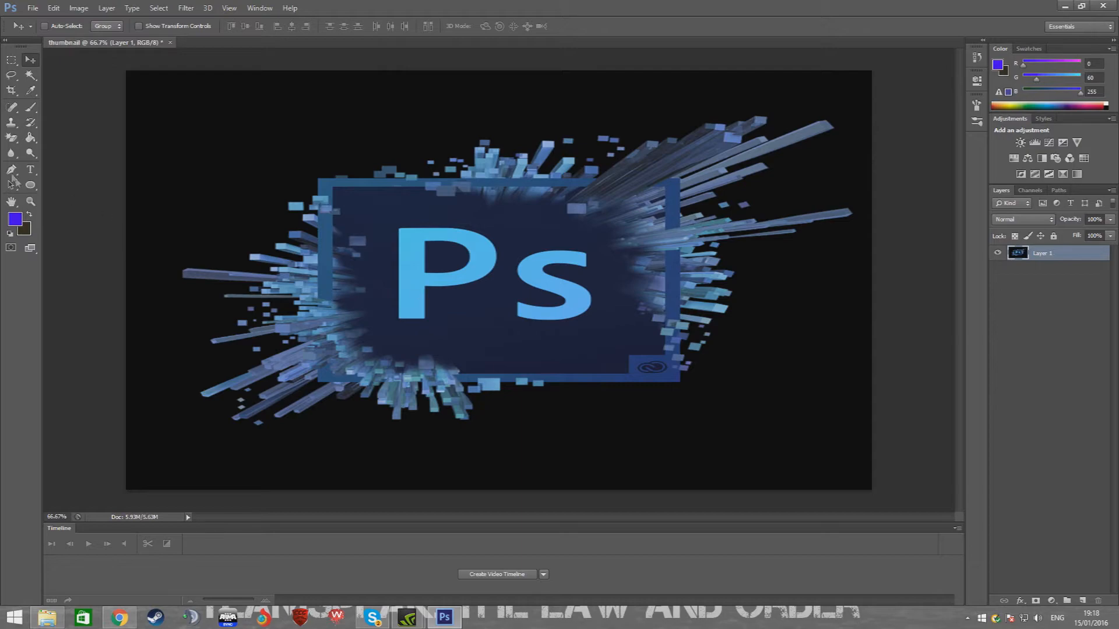
# Erase the black background around the logo with the Magic Eraser Tool
pyautogui.click(119, 617)
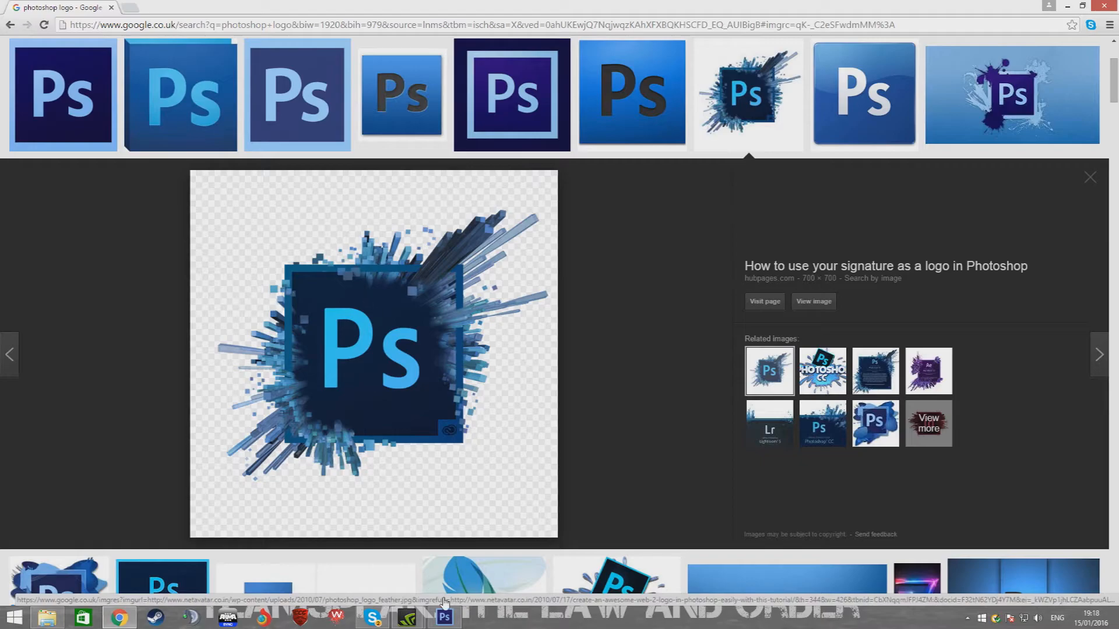
pyautogui.click(444, 617)
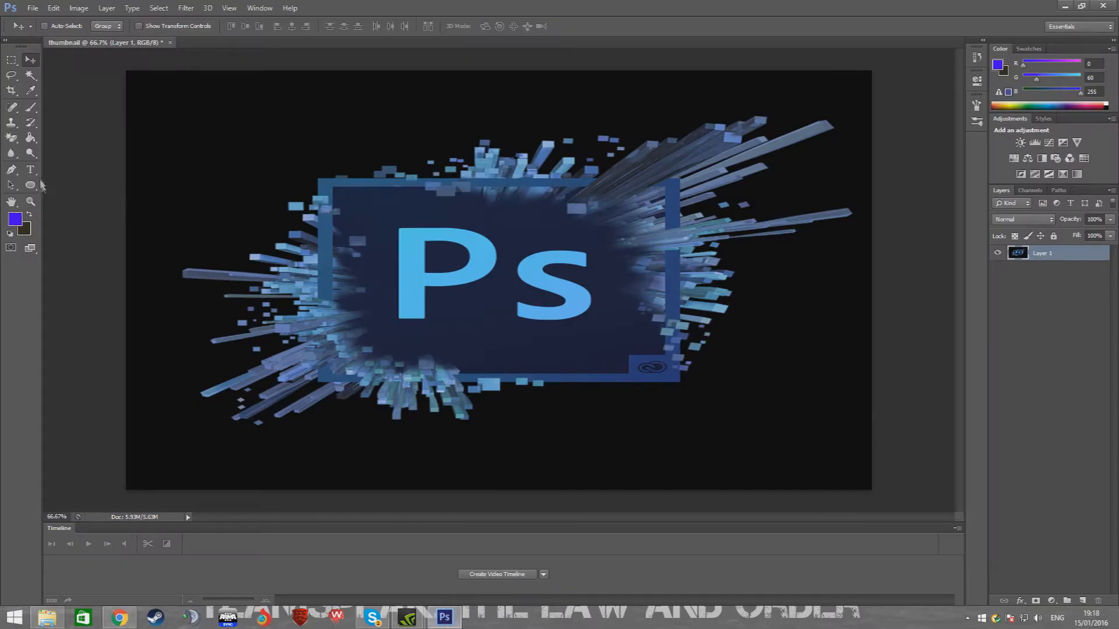
pyautogui.click(9, 139)
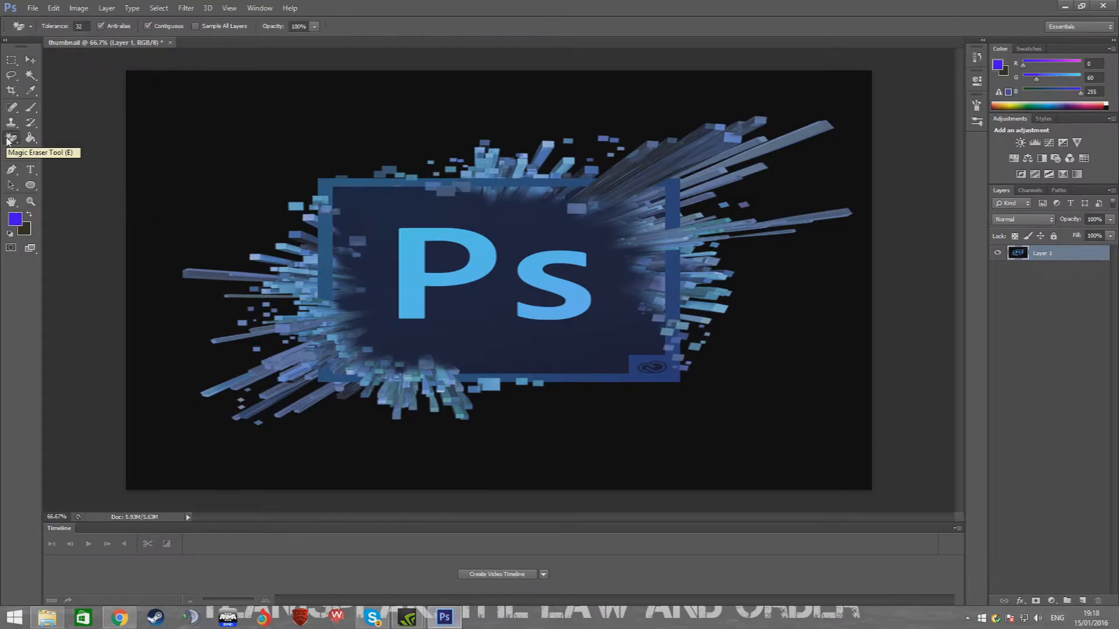
pyautogui.rightClick(9, 138)
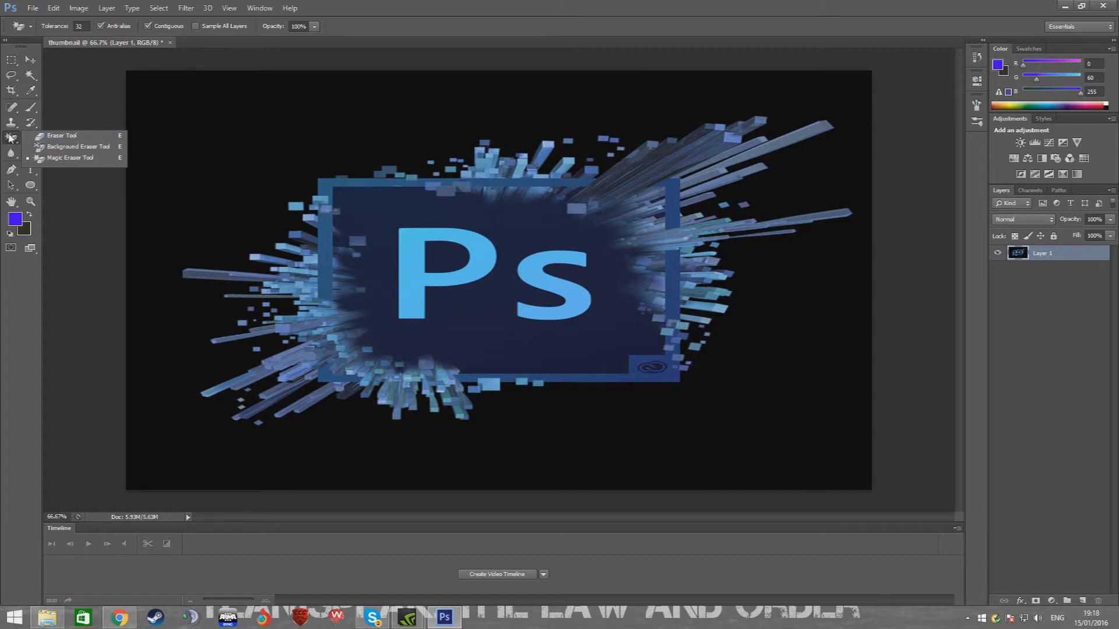
pyautogui.click(52, 157)
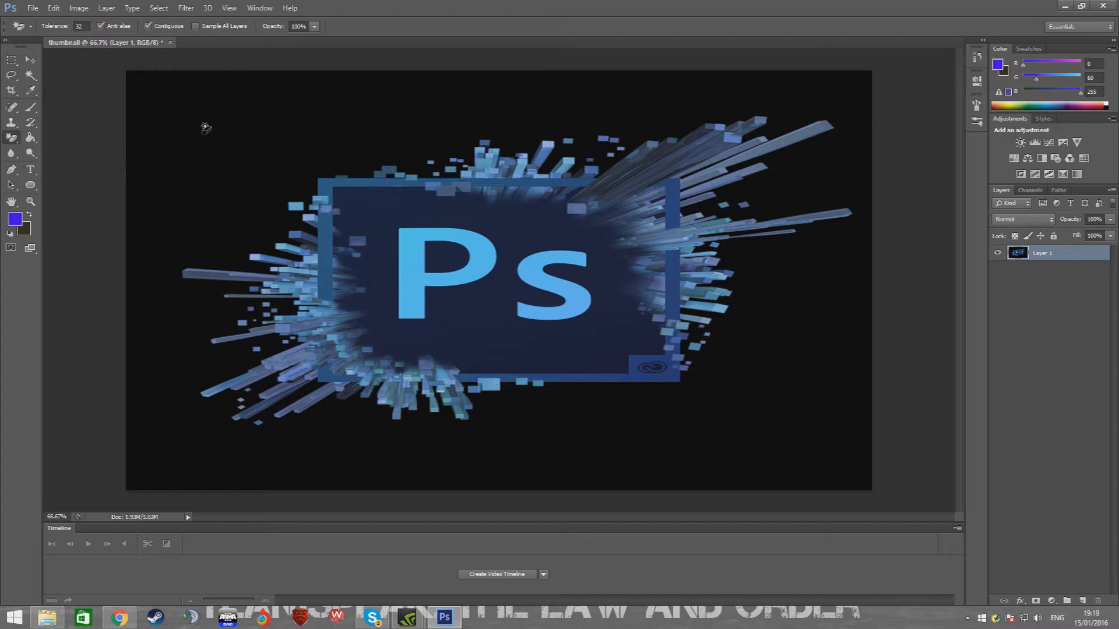
pyautogui.click(204, 129)
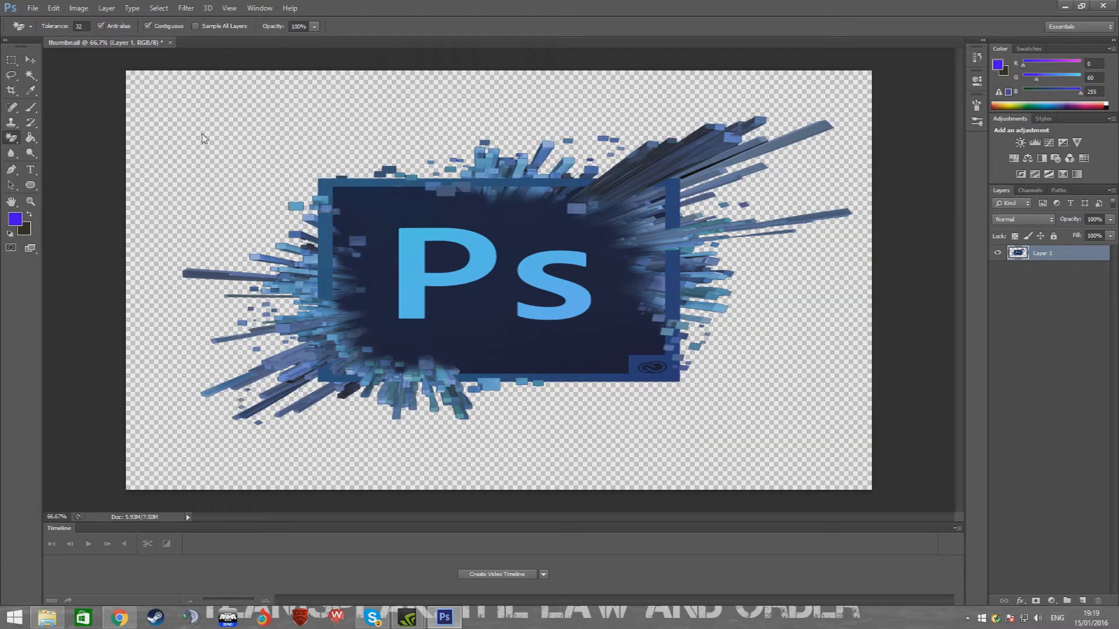
# Free-transform the logo to shrink it and place it in the canvas's top-left corner
pyautogui.click(30, 60)
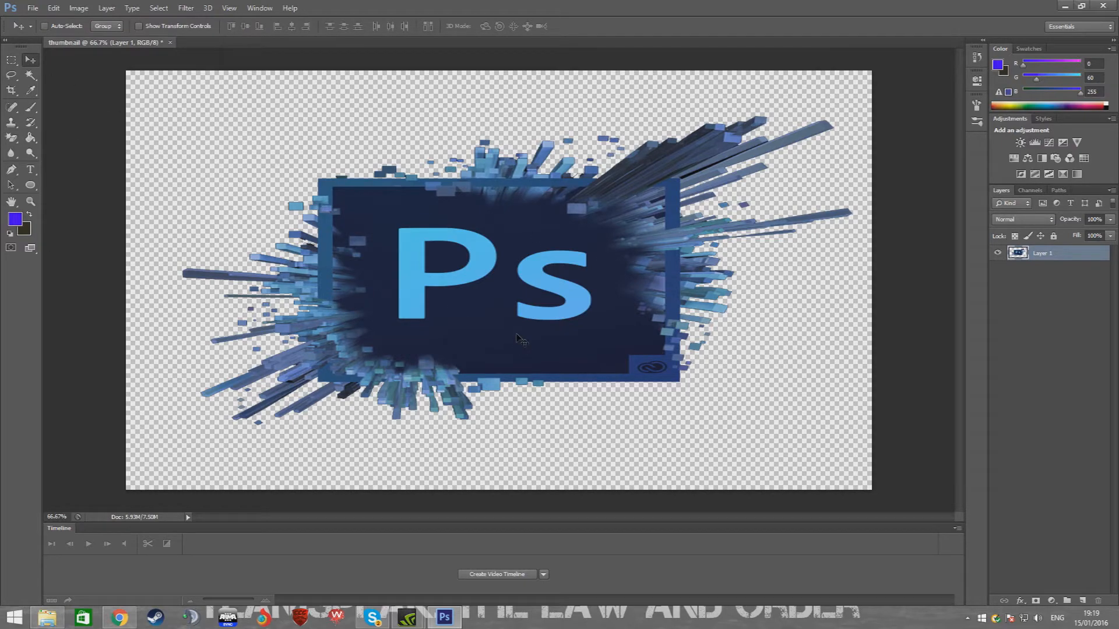
pyautogui.hotkey('ctrl', 't')
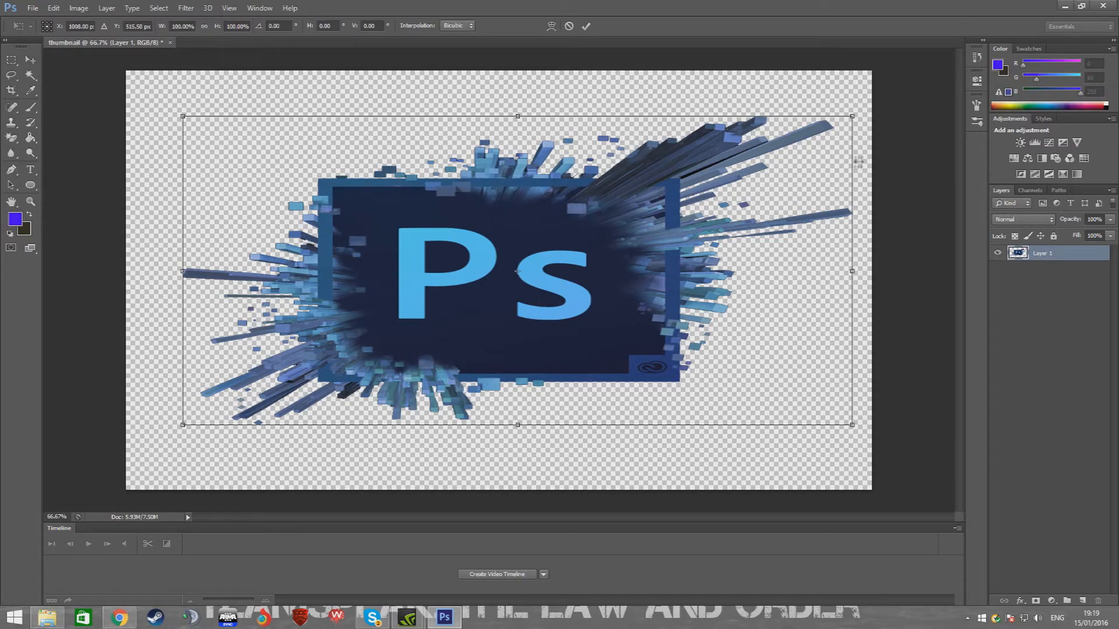
pyautogui.moveTo(768, 243); pyautogui.dragTo(707, 208)
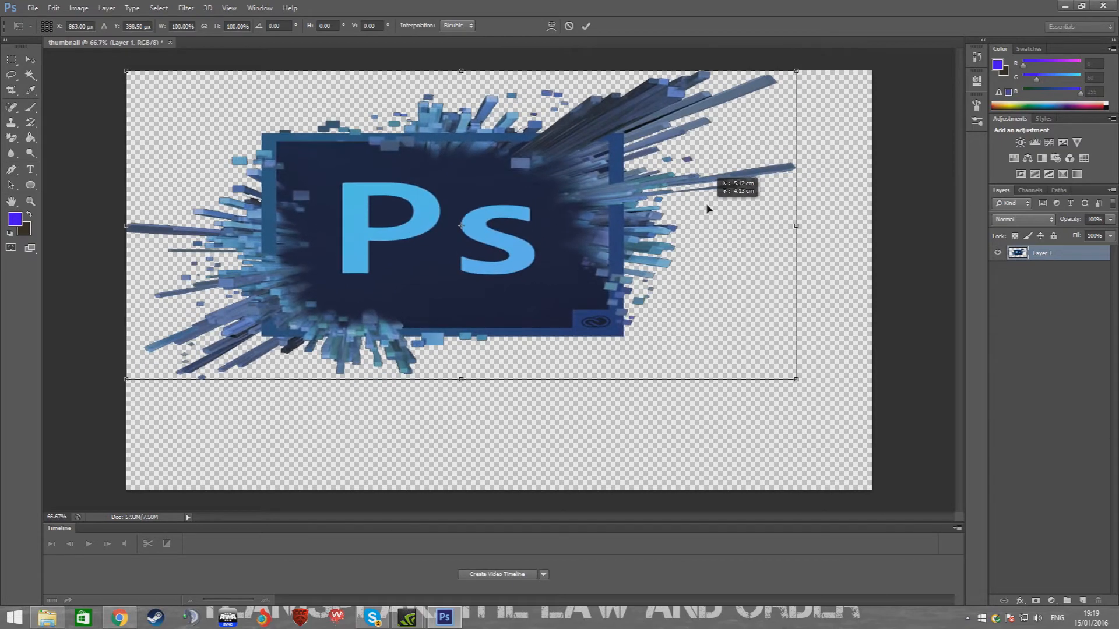
pyautogui.moveTo(792, 377); pyautogui.dragTo(290, 198)
pyautogui.press('Return')
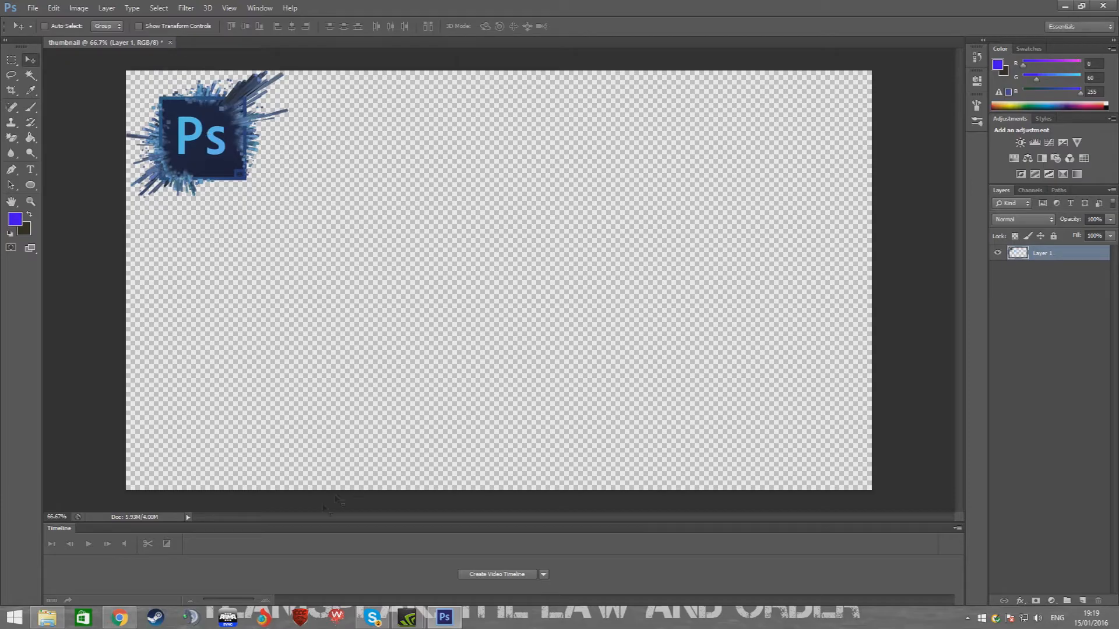
# Copy the dark blue plain background image from the browser and paste it into the document as a new layer
pyautogui.click(120, 618)
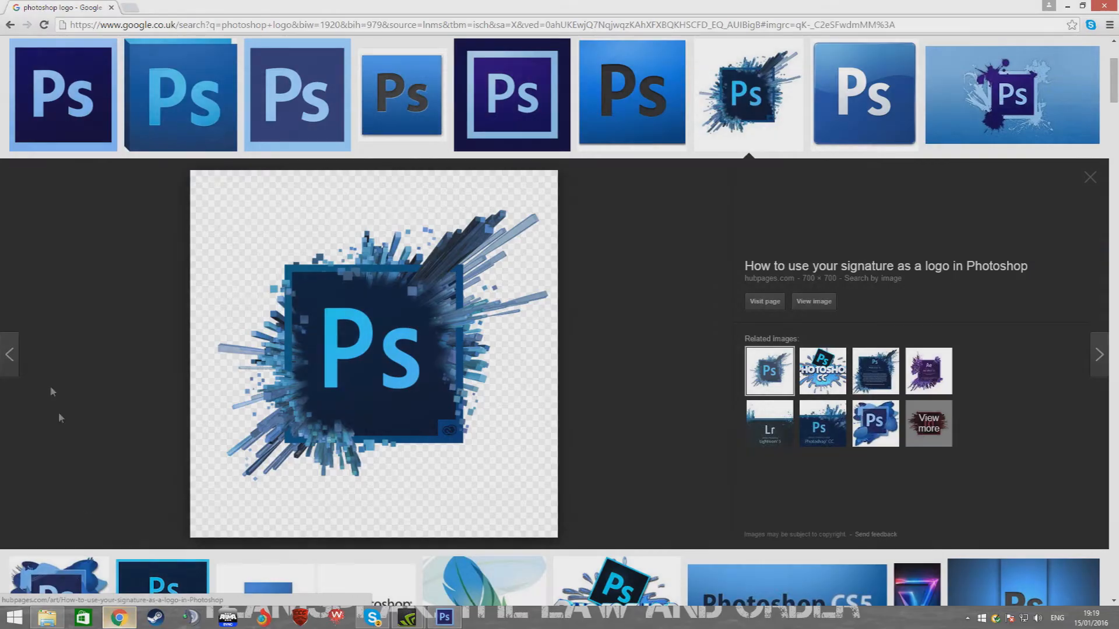
pyautogui.click(11, 26)
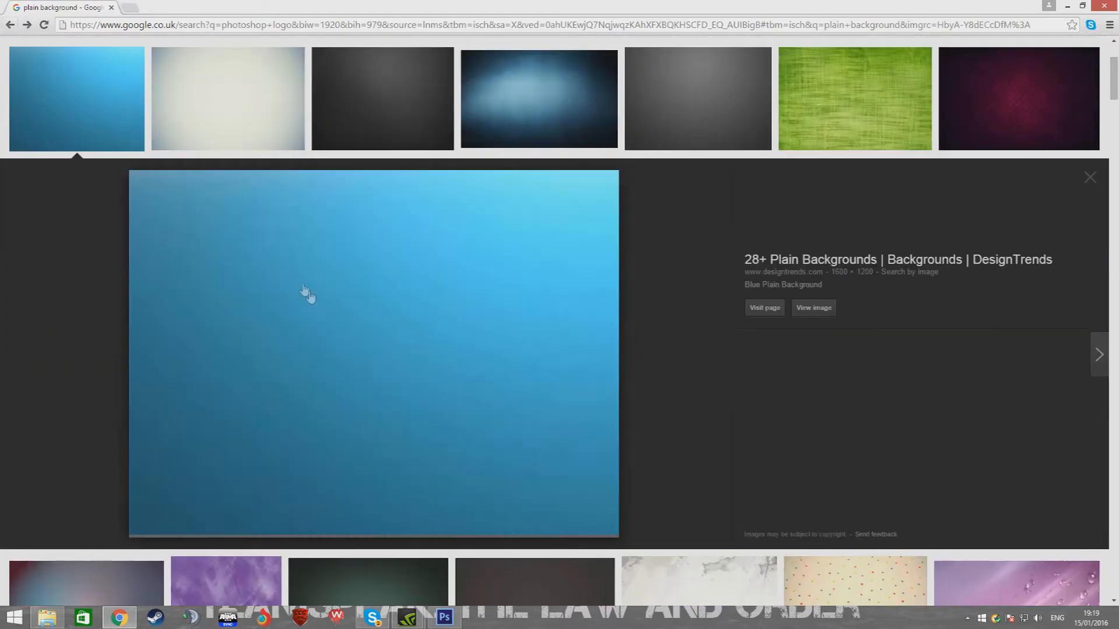
pyautogui.rightClick(430, 281)
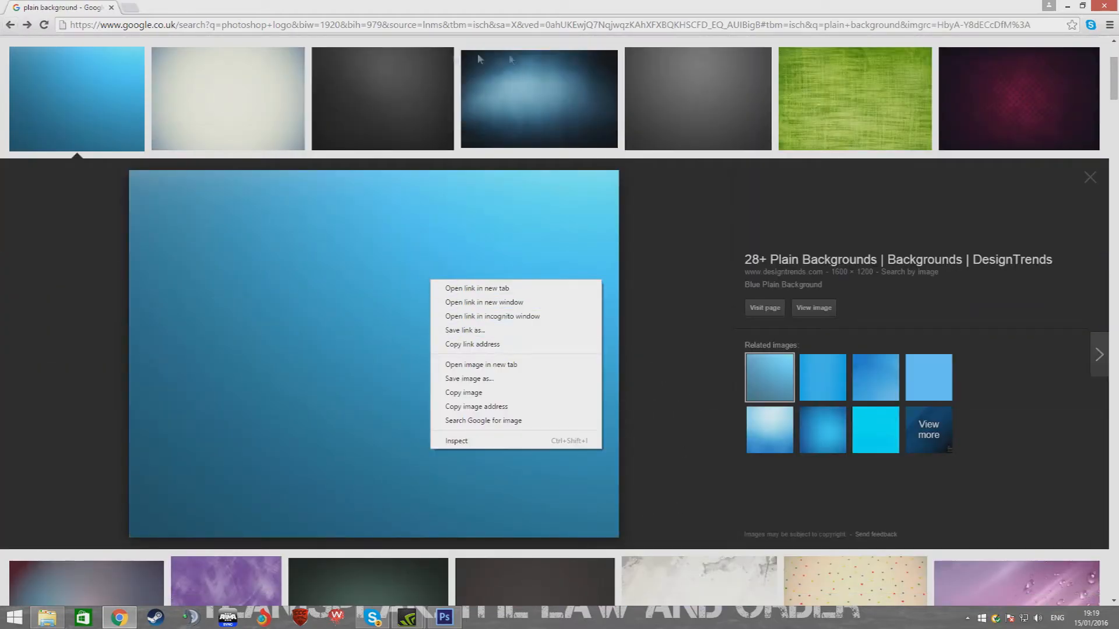
pyautogui.click(506, 101)
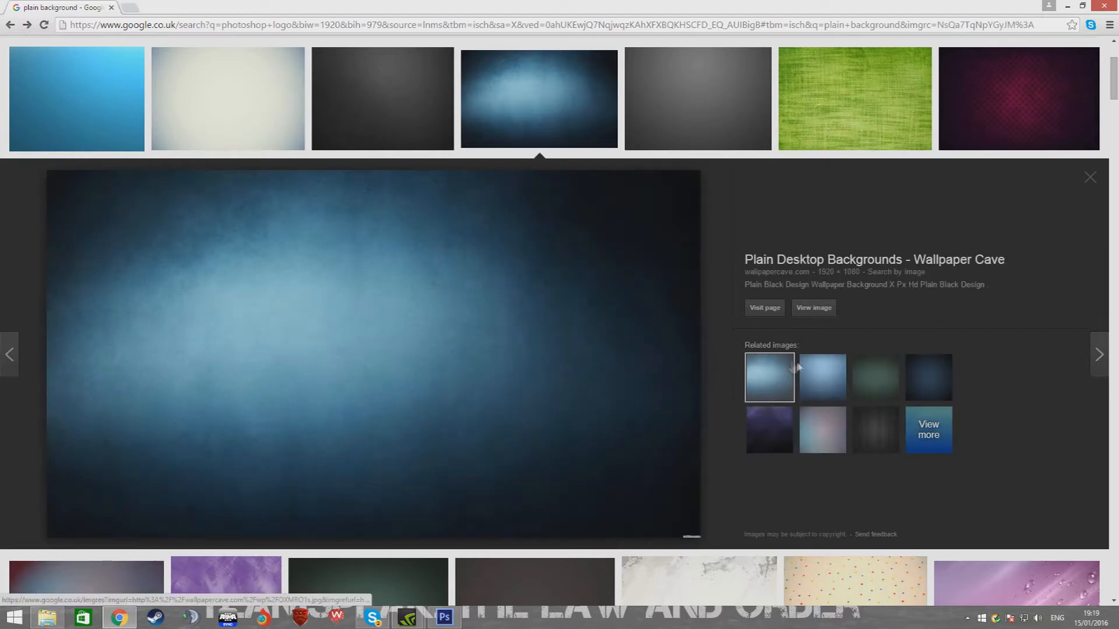
pyautogui.rightClick(307, 358)
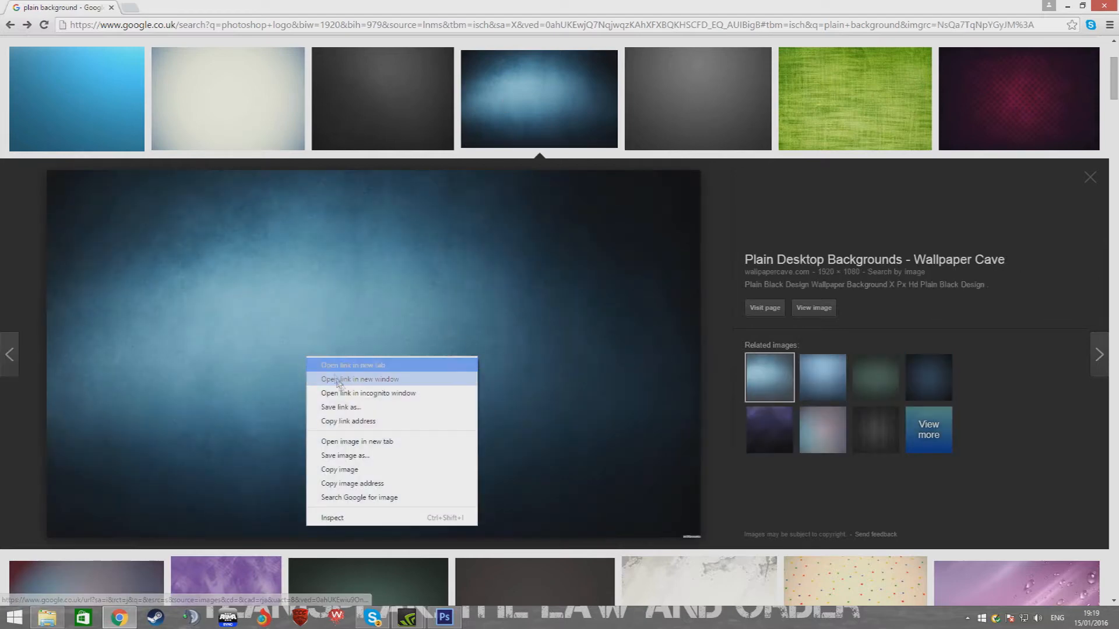
pyautogui.click(357, 469)
pyautogui.click(445, 617)
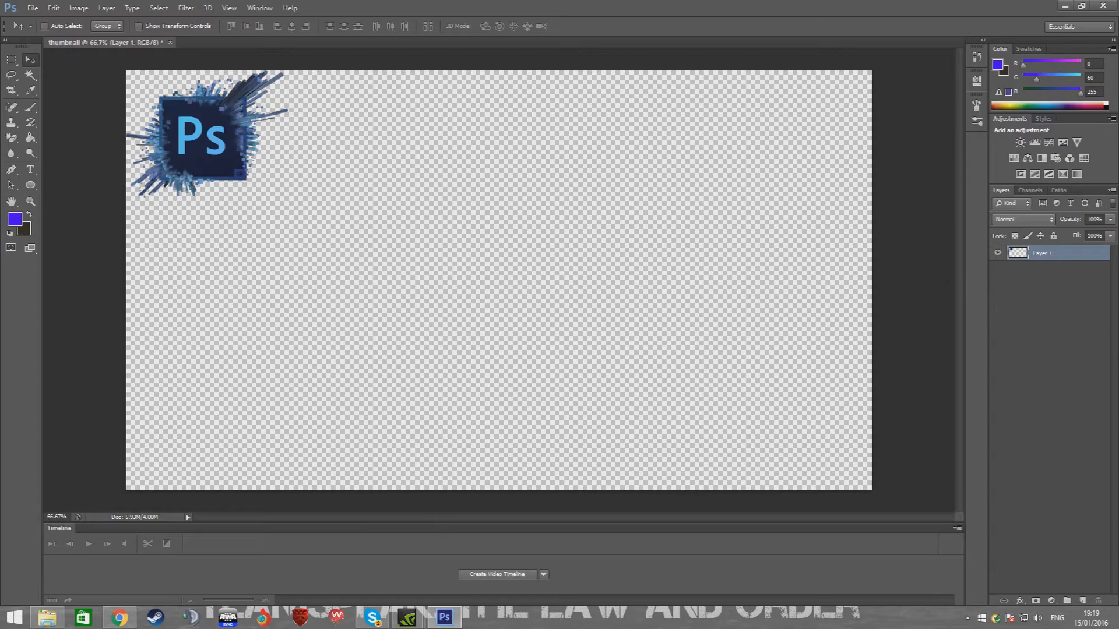
pyautogui.click(1040, 337)
pyautogui.hotkey('ctrl', 'v')
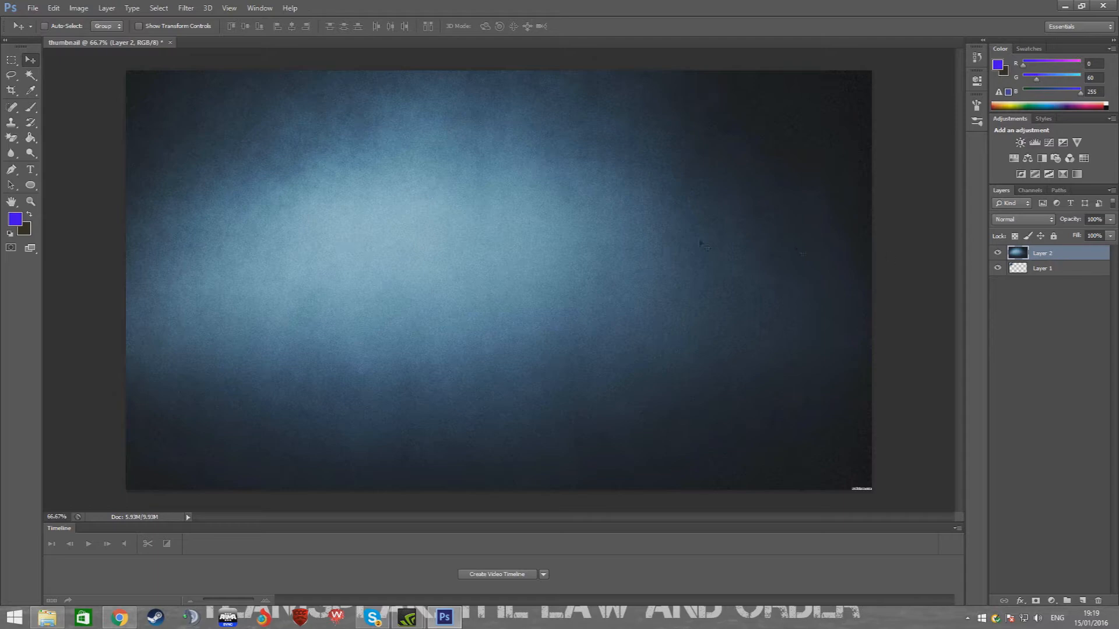
# Free-transform the background layer, stretching its bottom edge slightly so it fills the canvas
pyautogui.hotkey('ctrl', 't')
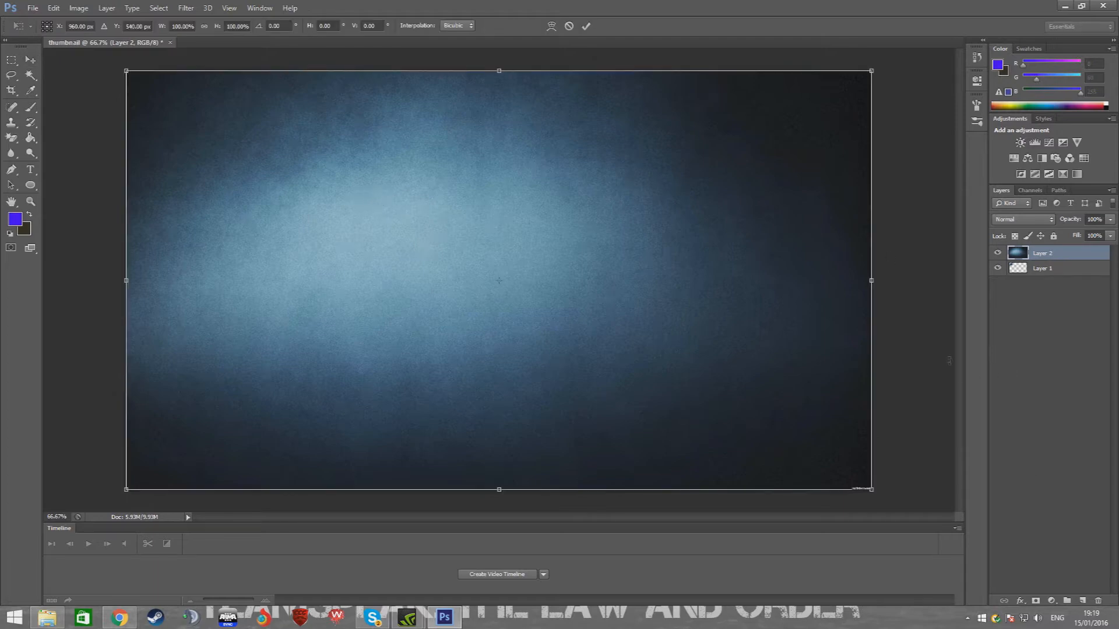
pyautogui.moveTo(499, 490); pyautogui.dragTo(501, 494)
pyautogui.press('Return')
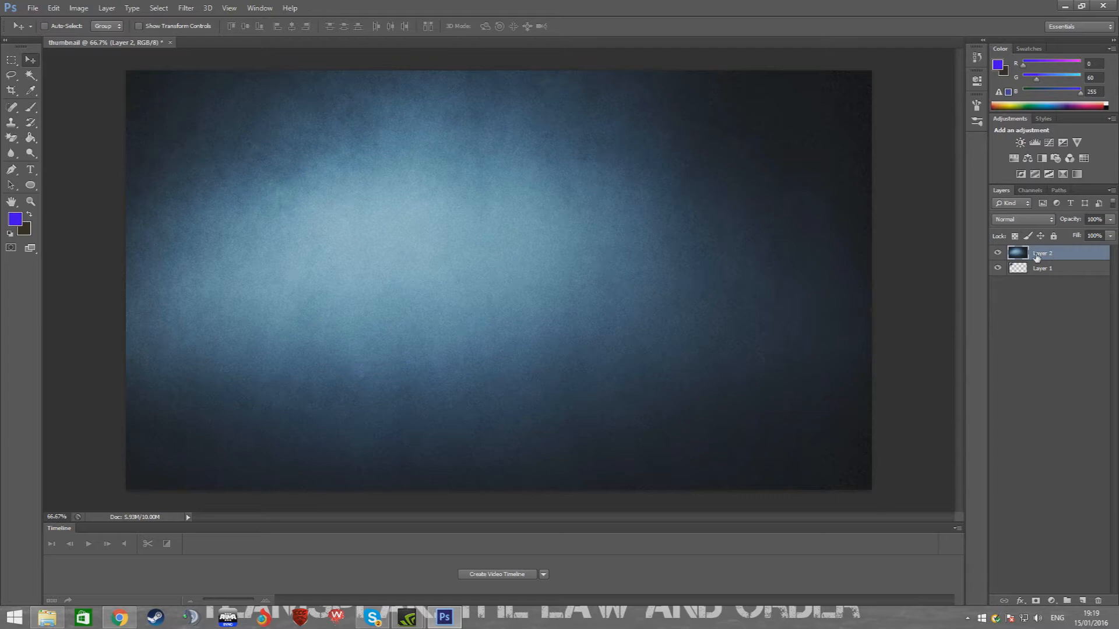
# Reorder the layers so the background layer sits below the logo layer
pyautogui.click(1043, 271)
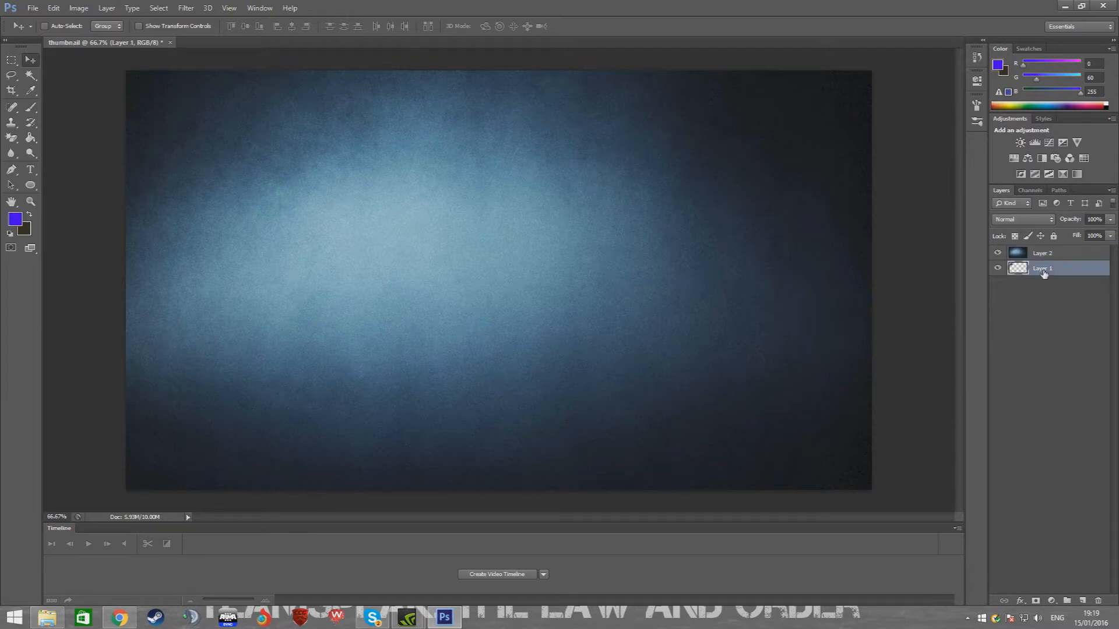
pyautogui.keyDown('shift'); pyautogui.click(1038, 252); pyautogui.keyUp('shift')
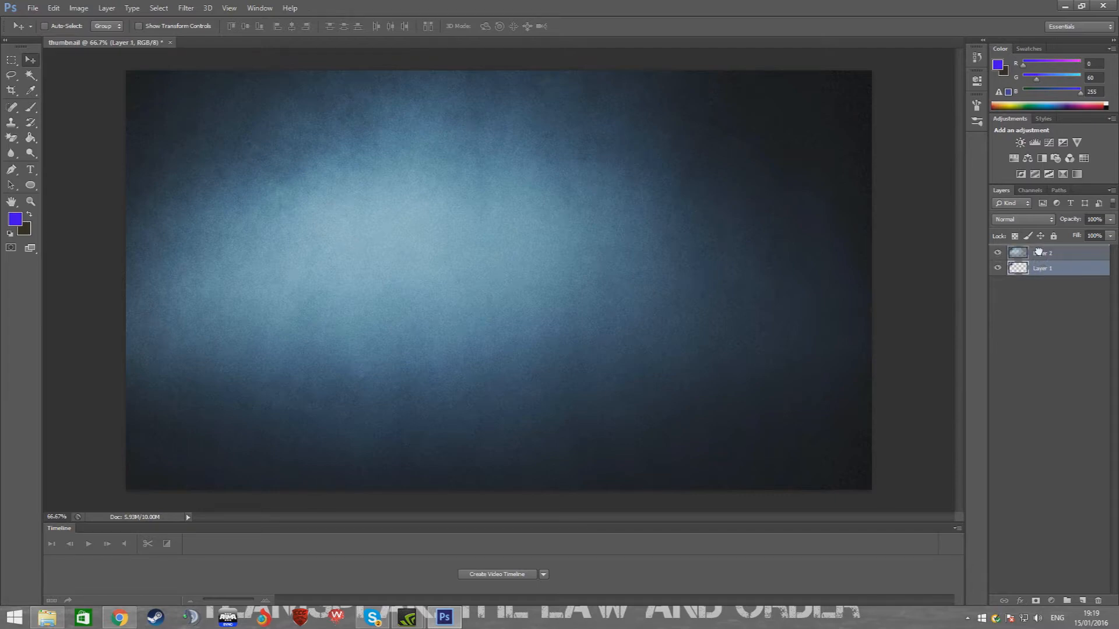
pyautogui.moveTo(1038, 252); pyautogui.dragTo(1042, 254)
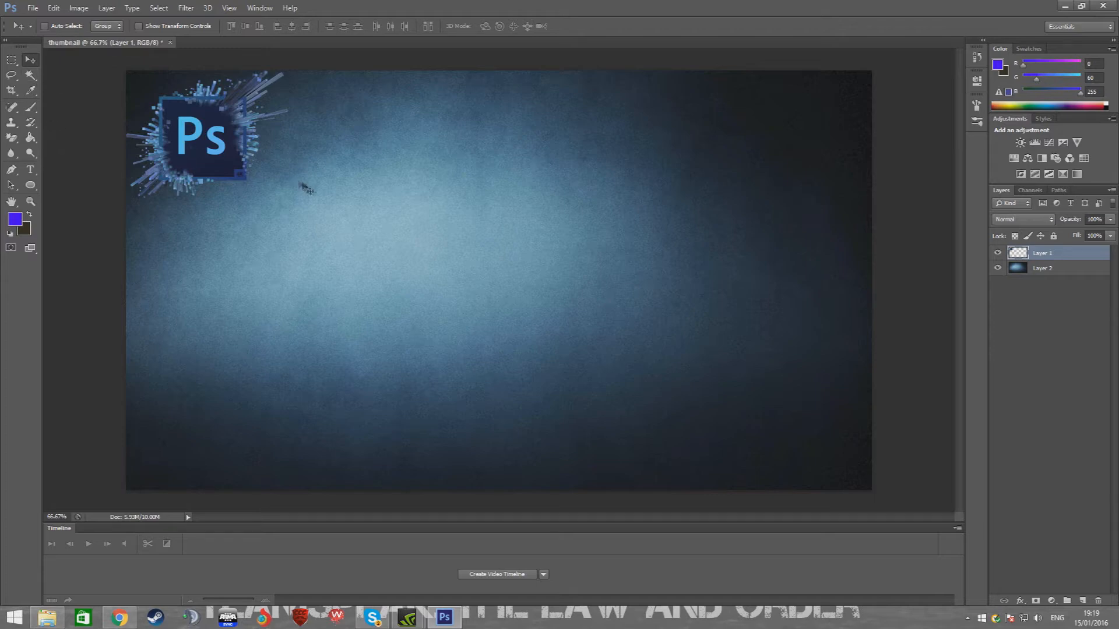
# Select both the logo and background layers and align them on their horizontal centres
pyautogui.click(1043, 271)
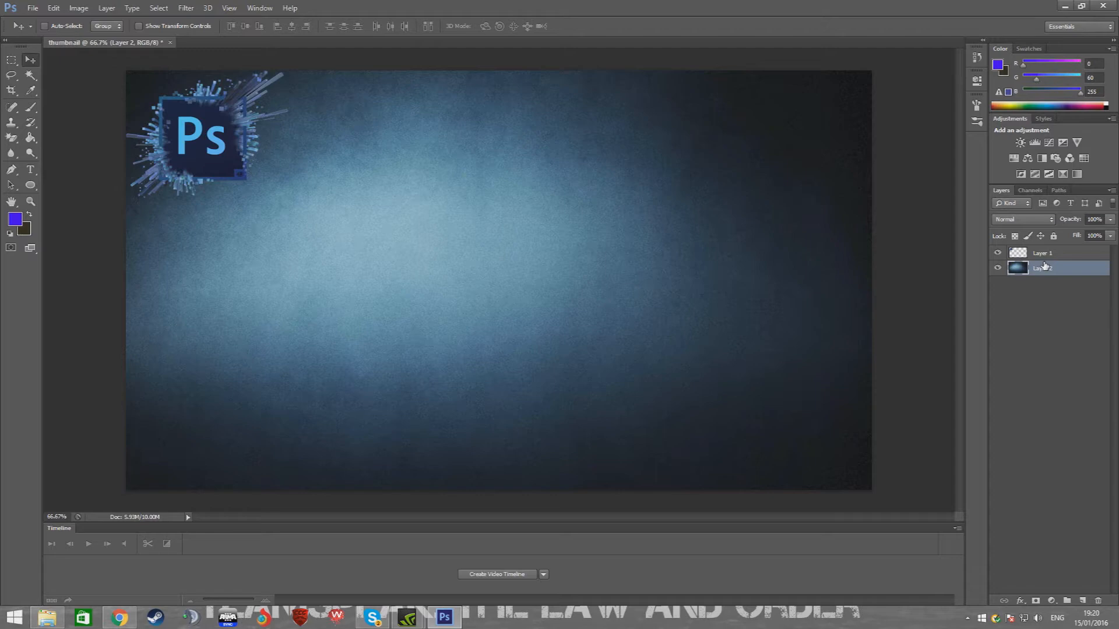
pyautogui.keyDown('shift'); pyautogui.click(1056, 256); pyautogui.keyUp('shift')
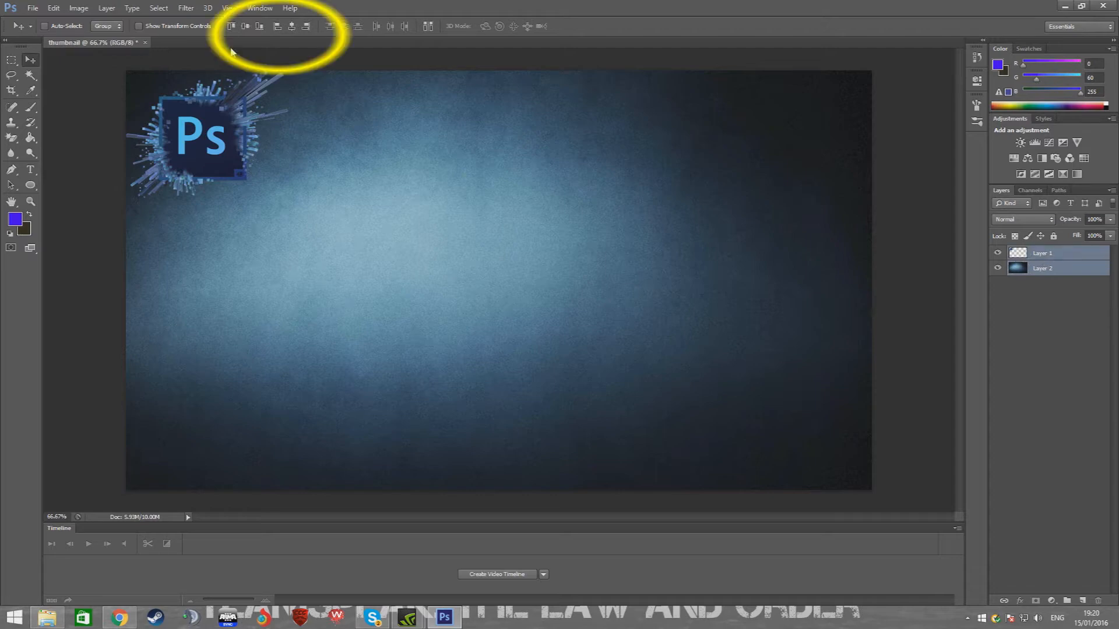
pyautogui.click(290, 27)
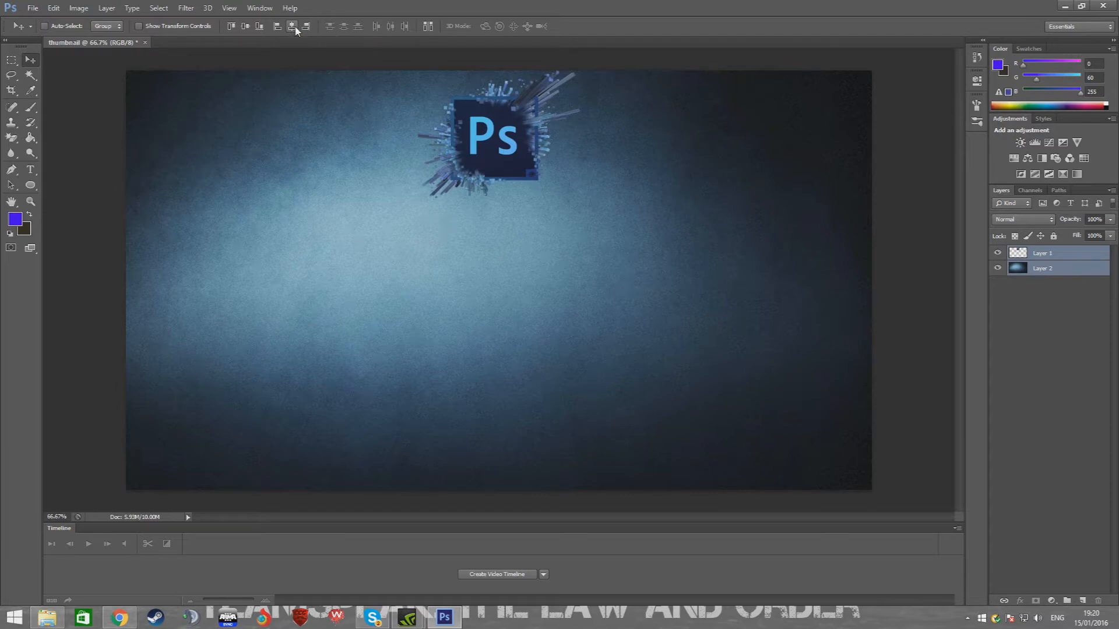
# Free-transform the logo layer to move the logo down to about the middle of the canvas
pyautogui.hotkey('ctrl', 't')
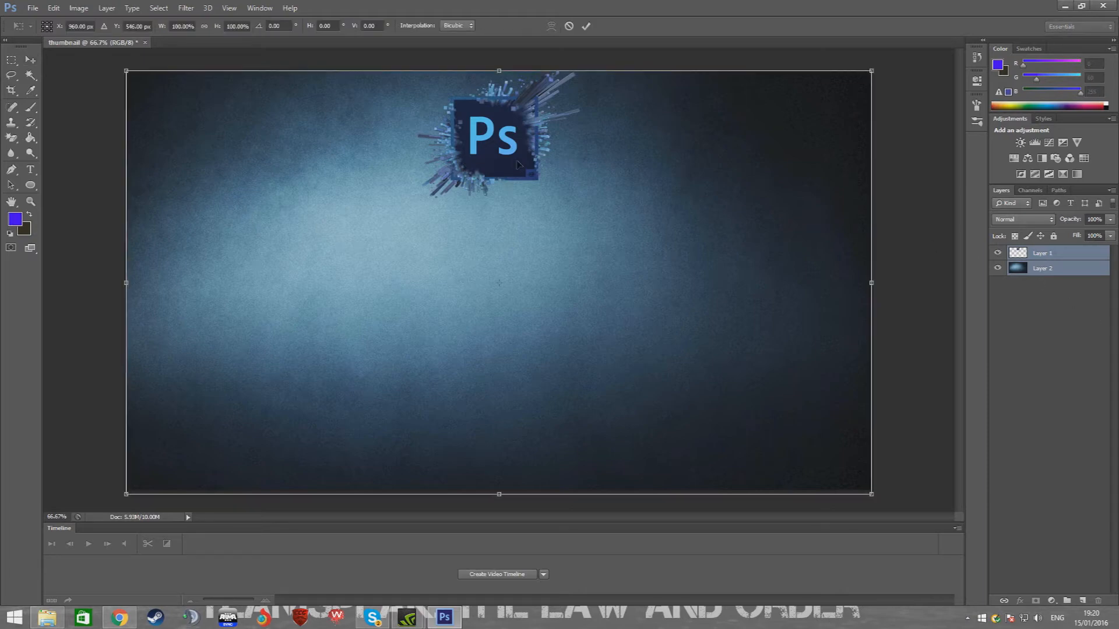
pyautogui.press('Escape')
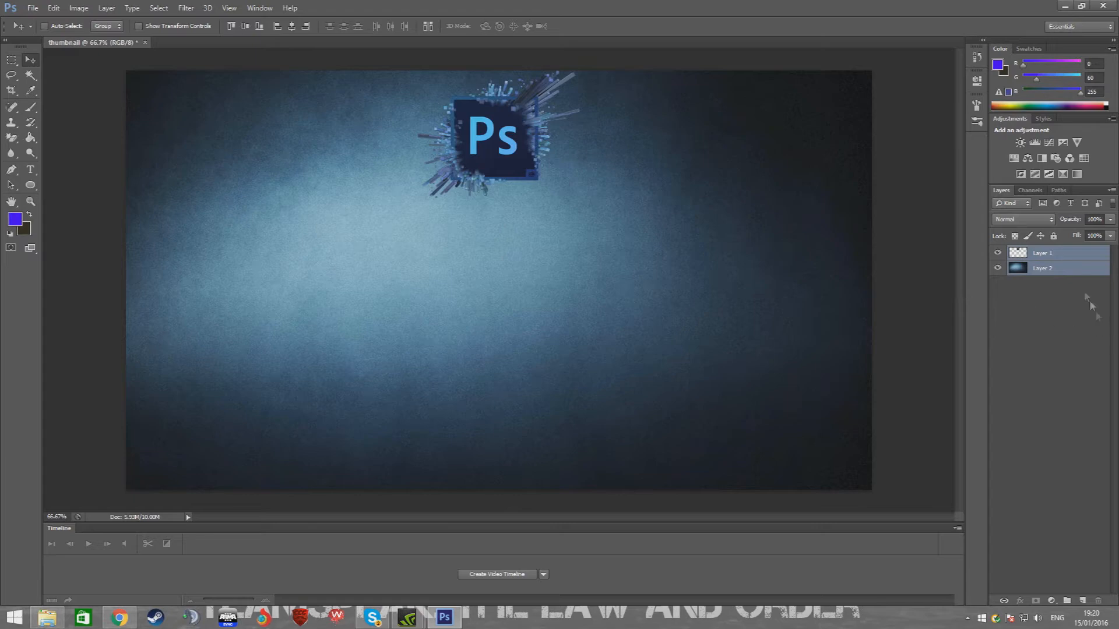
pyautogui.click(1046, 255)
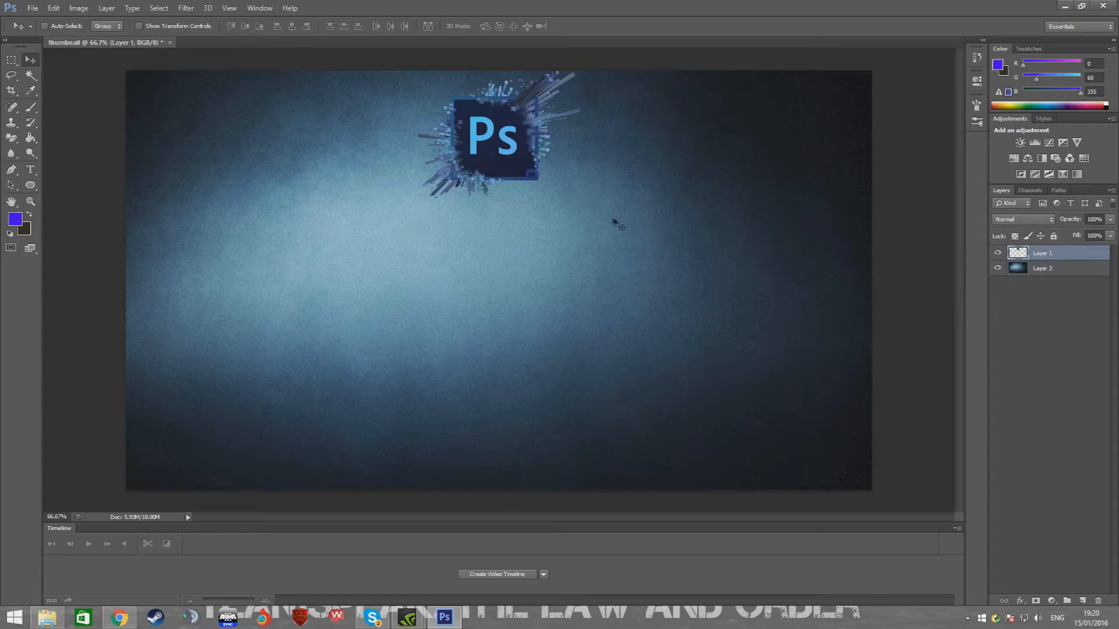
pyautogui.hotkey('ctrl', 't')
pyautogui.moveTo(521, 163); pyautogui.dragTo(527, 292)
pyautogui.moveTo(517, 304)
pyautogui.mouseDown()
pyautogui.moveTo(521, 202)
pyautogui.moveTo(521, 288)
pyautogui.mouseUp()
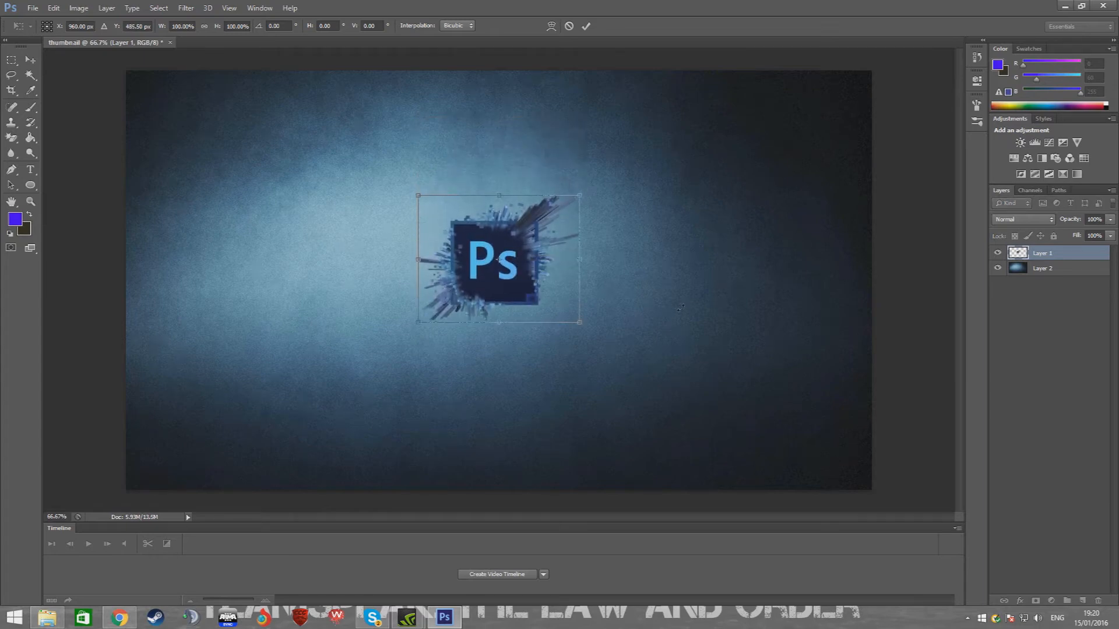
pyautogui.press('Return')
# Select both layers and align them on their vertical centres
pyautogui.click(1084, 269)
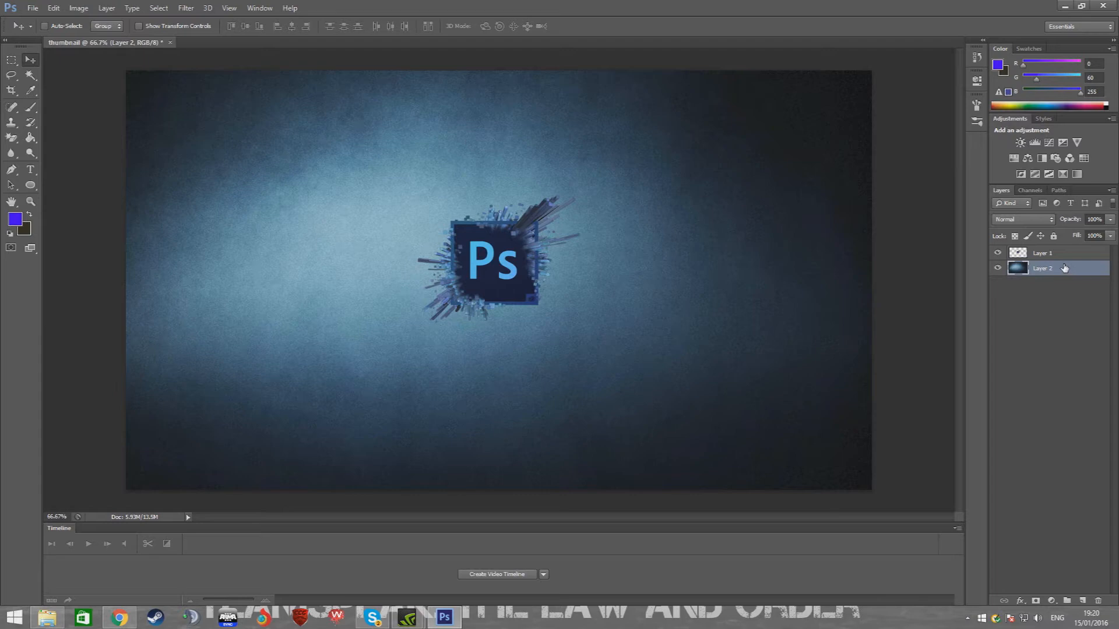
pyautogui.keyDown('shift'); pyautogui.click(1055, 257); pyautogui.keyUp('shift')
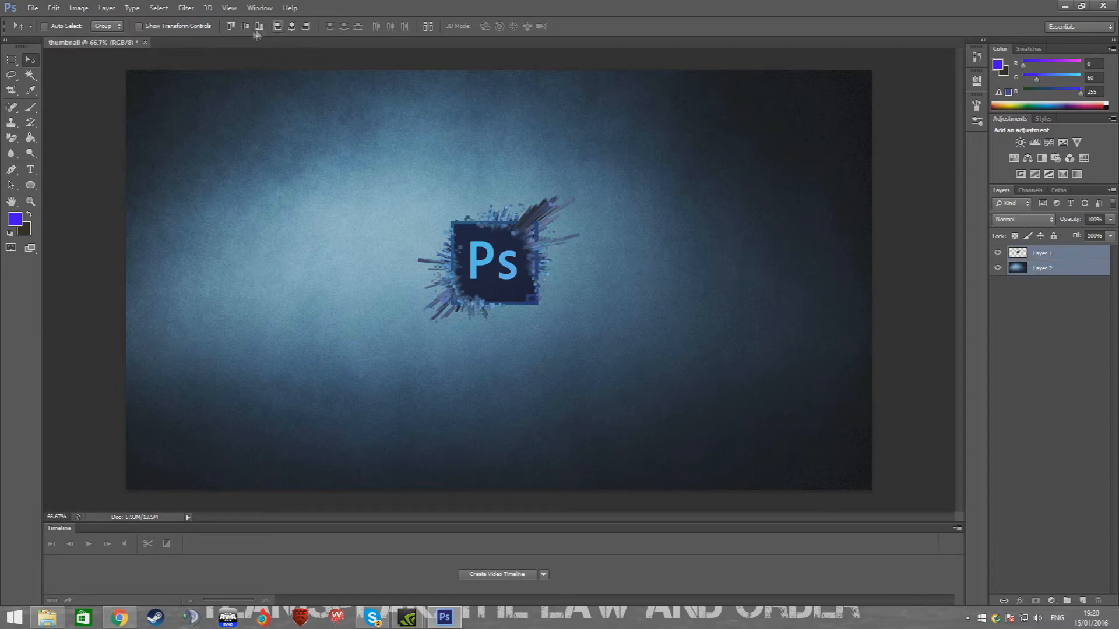
pyautogui.click(248, 30)
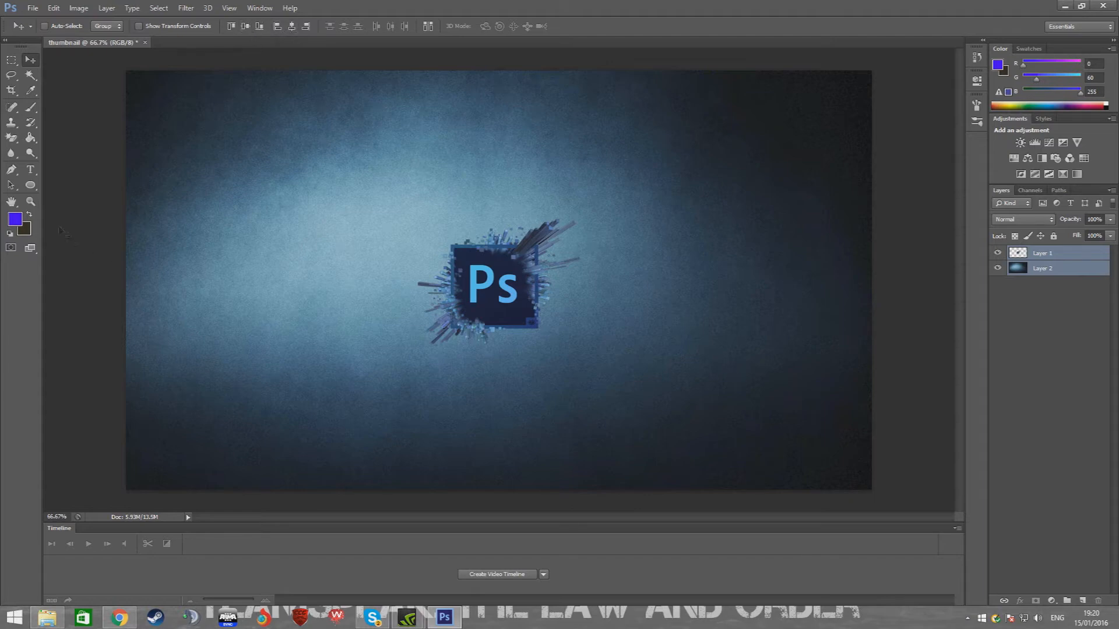
# Free-transform the logo layer to scale the logo up slightly from its corner
pyautogui.click(1062, 376)
pyautogui.click(1058, 258)
pyautogui.hotkey('ctrl', 't')
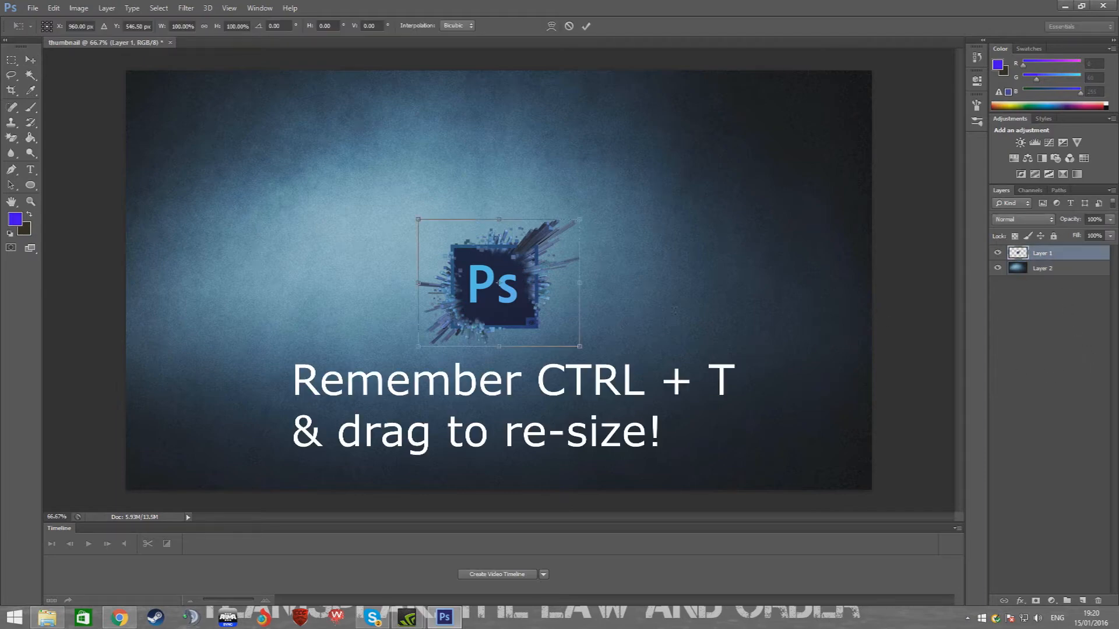
pyautogui.moveTo(580, 220); pyautogui.dragTo(625, 181)
pyautogui.press('Return')
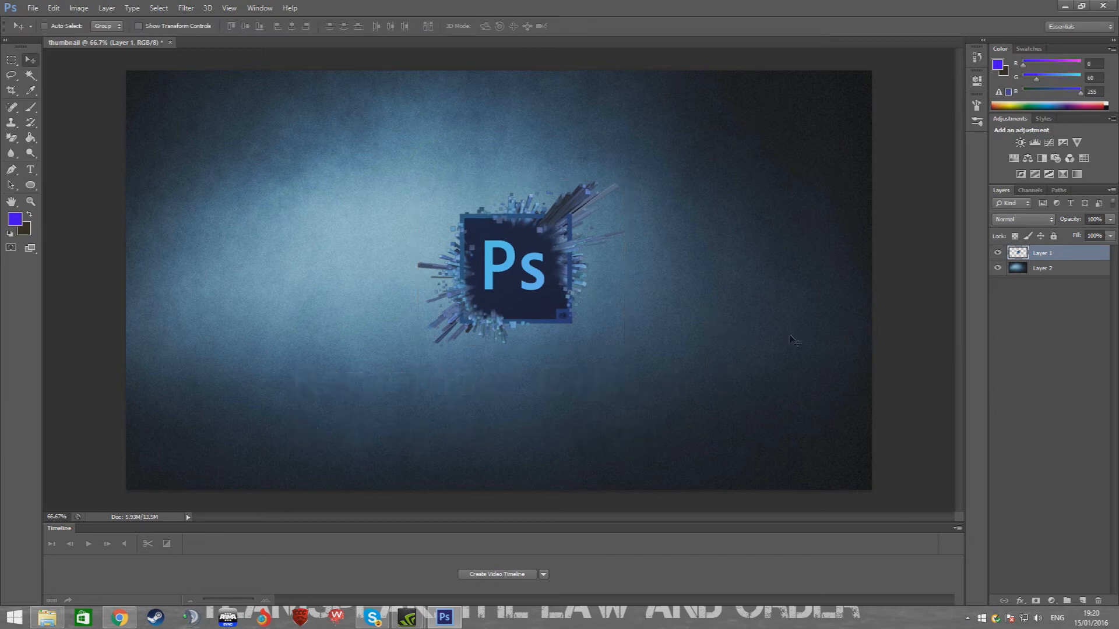
# Select both layers and re-centre the logo horizontally and vertically on the canvas
pyautogui.click(1043, 270)
pyautogui.keyDown('shift'); pyautogui.click(1046, 255); pyautogui.keyUp('shift')
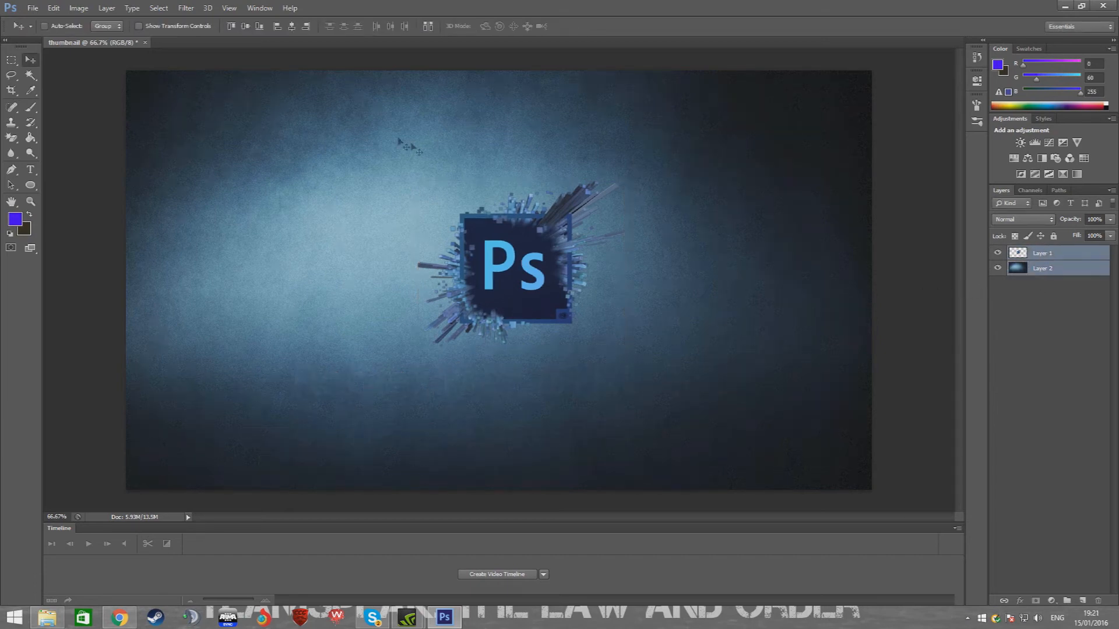
pyautogui.click(292, 27)
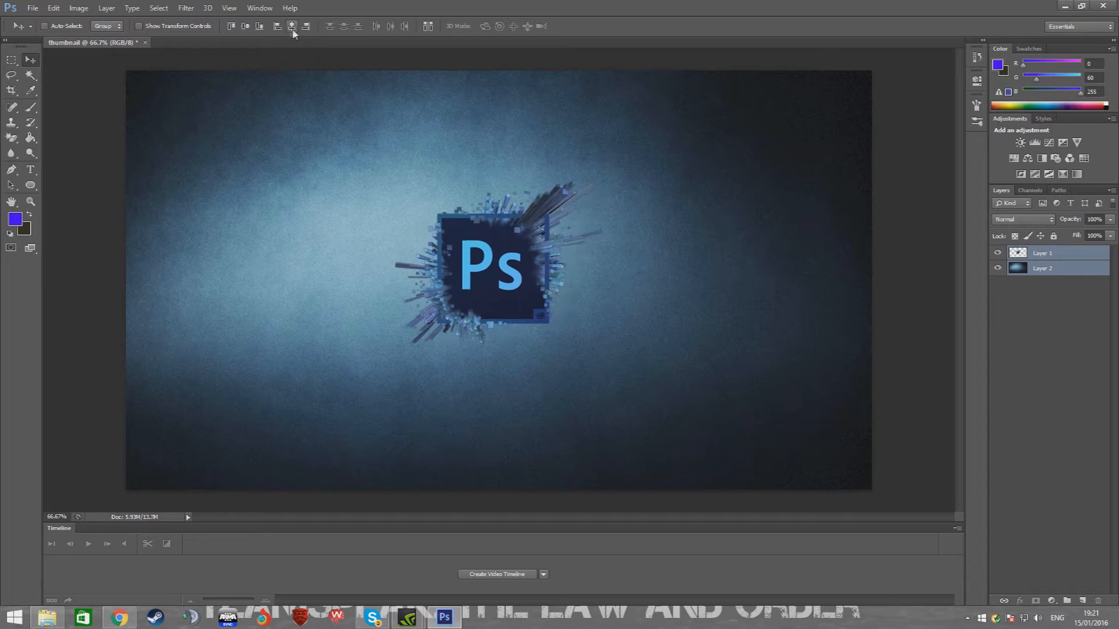
pyautogui.click(246, 27)
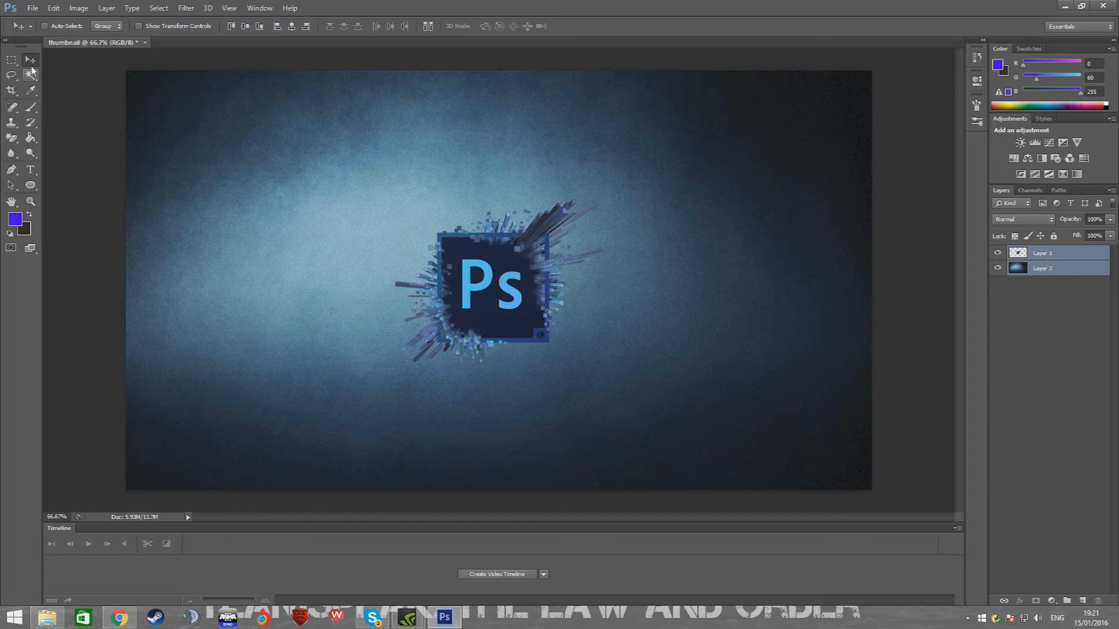
# Switch to the Type tool and choose the Capture it font
pyautogui.click(30, 170)
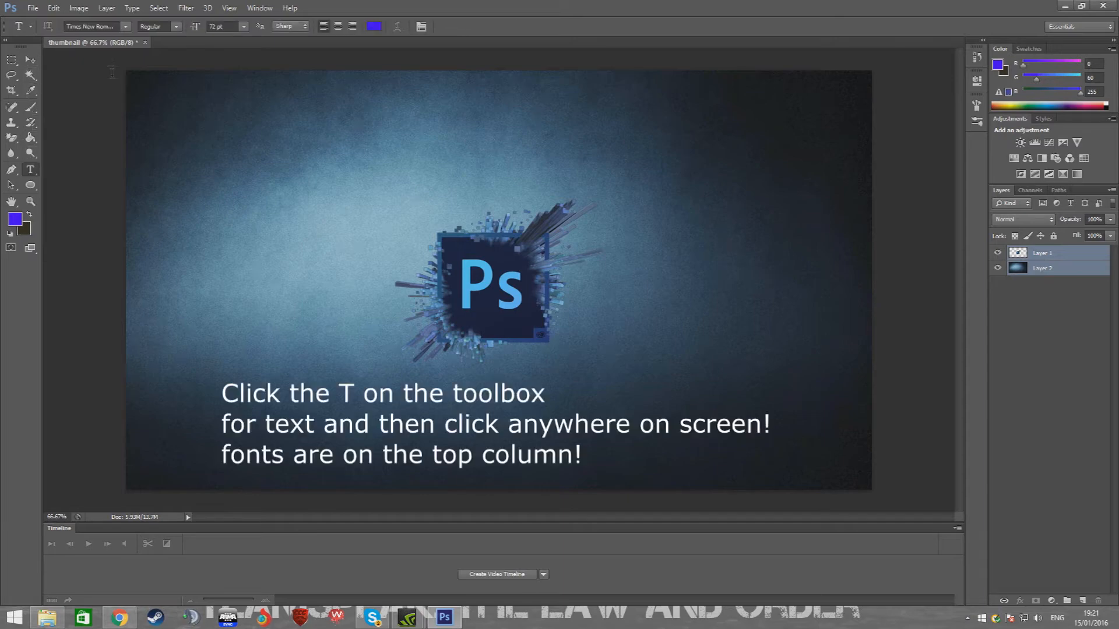
pyautogui.click(1065, 477)
pyautogui.click(124, 27)
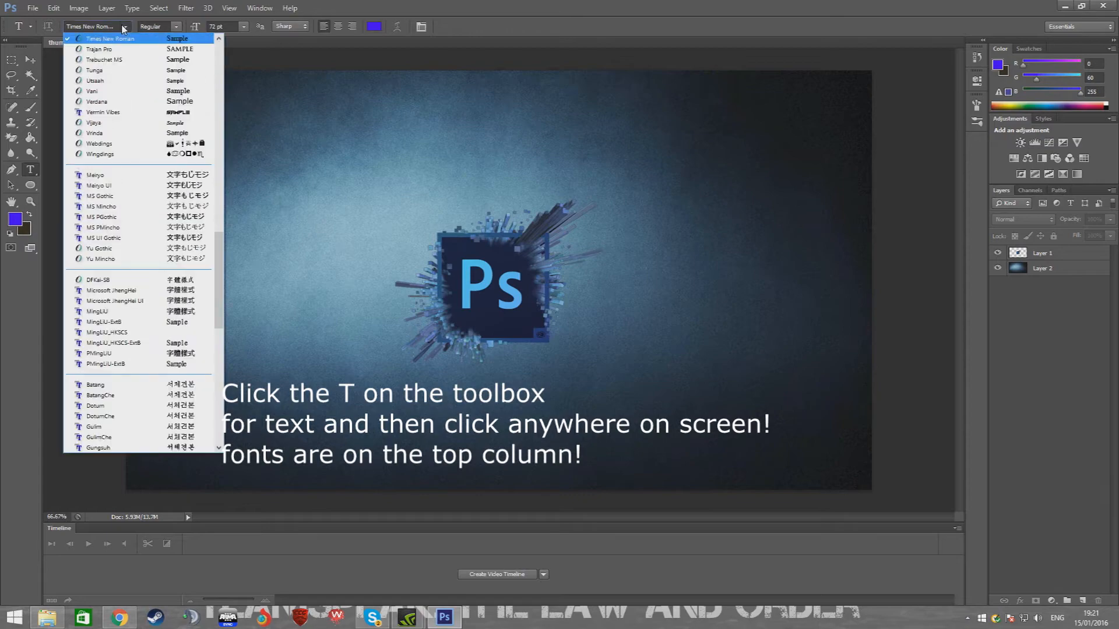
pyautogui.scroll(-3, 168, 232)
pyautogui.scroll(-5, 168, 232)
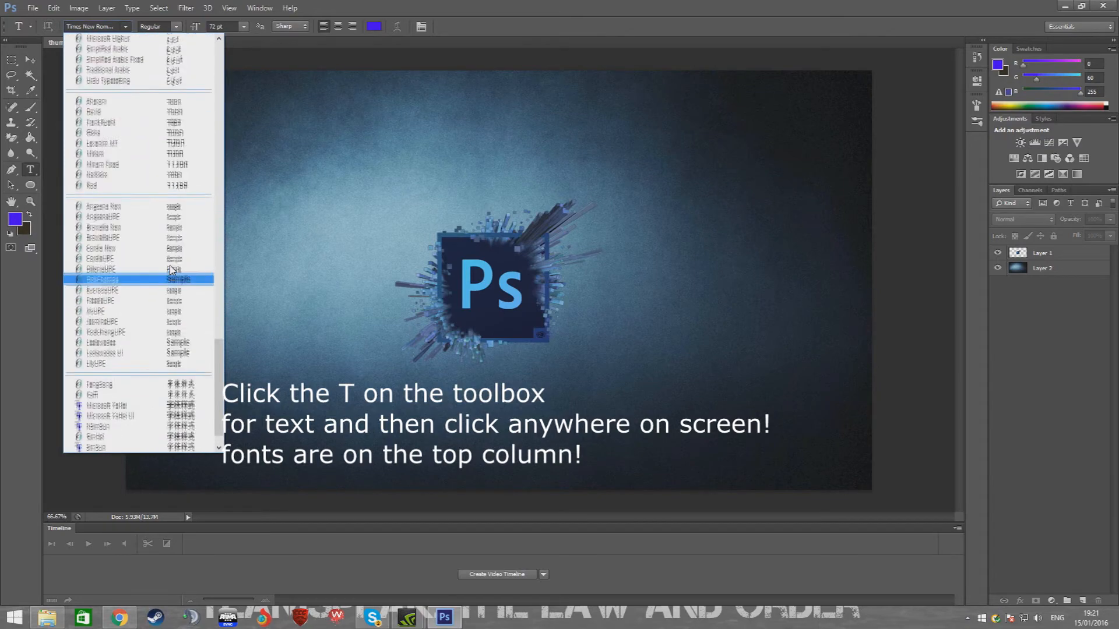
pyautogui.scroll(12, 172, 270)
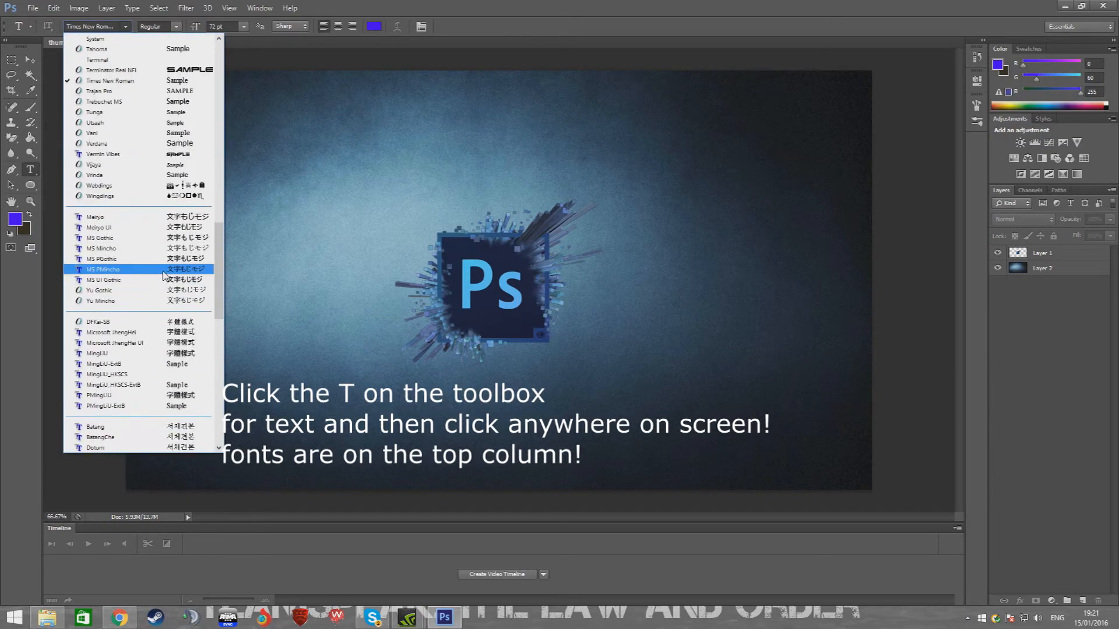
pyautogui.scroll(20, 94, 174)
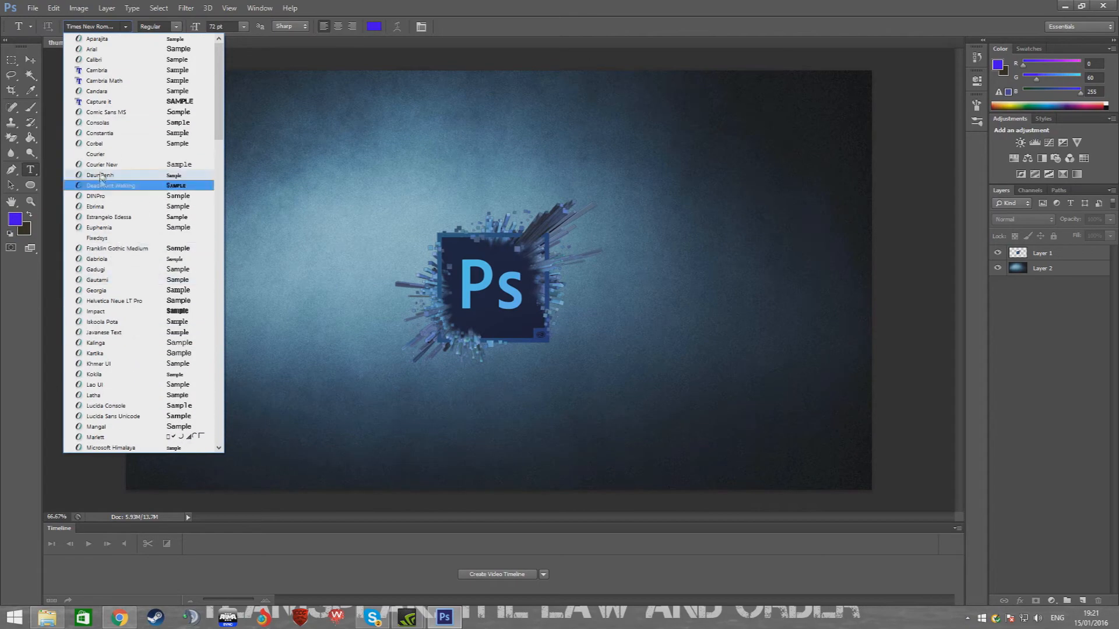
pyautogui.click(99, 101)
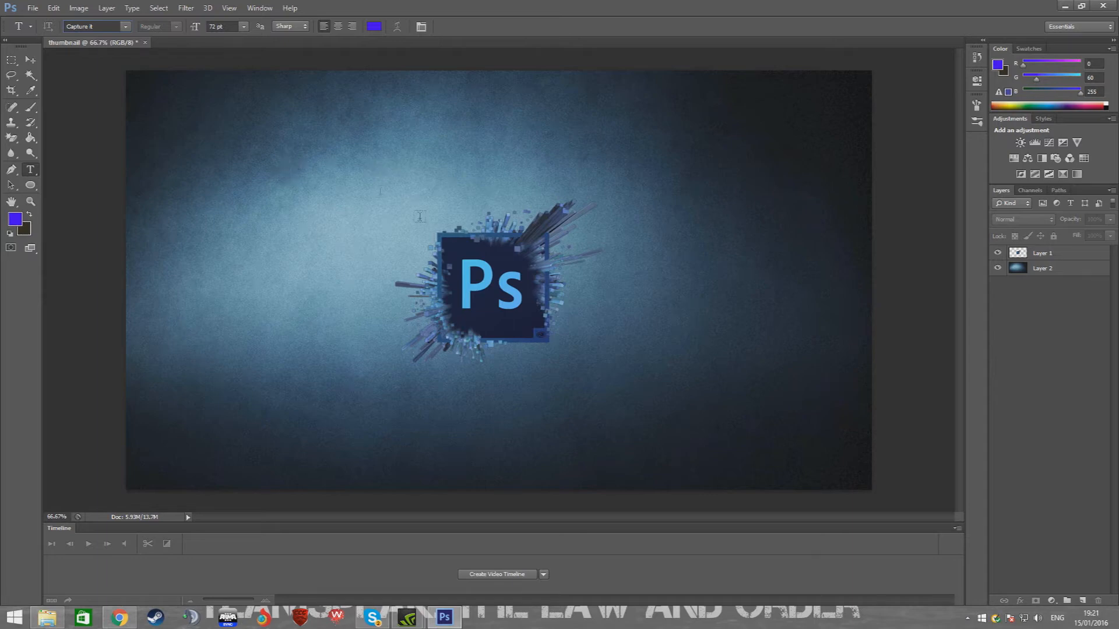
# Add a title near the top reading "PHOROSHOP BEGINNER'S TUTORIAL:" with "THUMBNAILS!" on a second line
pyautogui.click(265, 138)
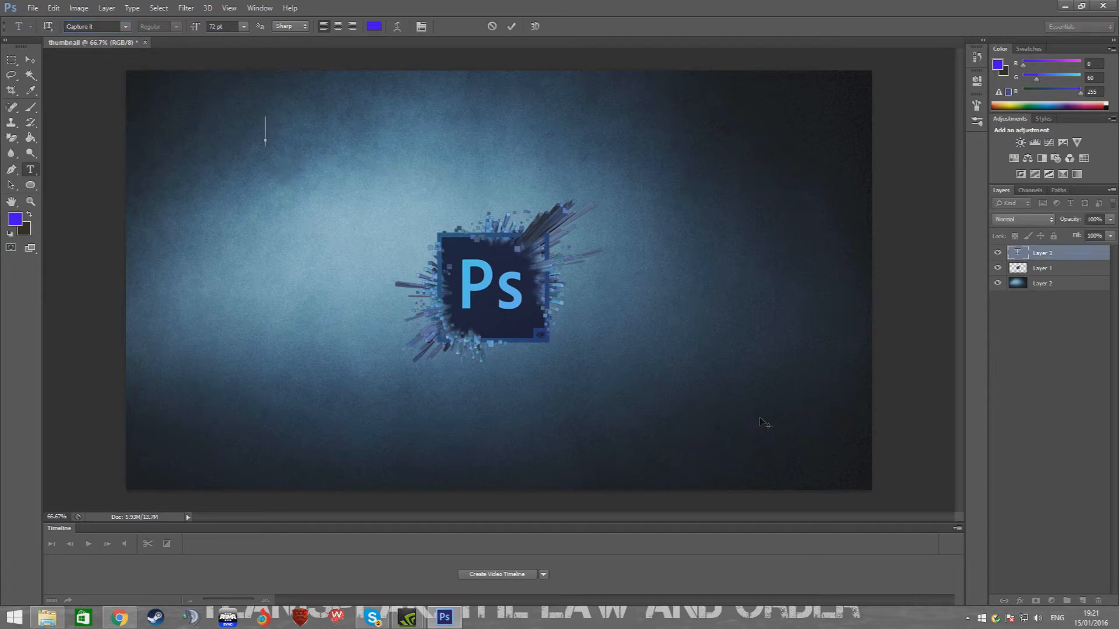
pyautogui.write('PHOROSHOP')
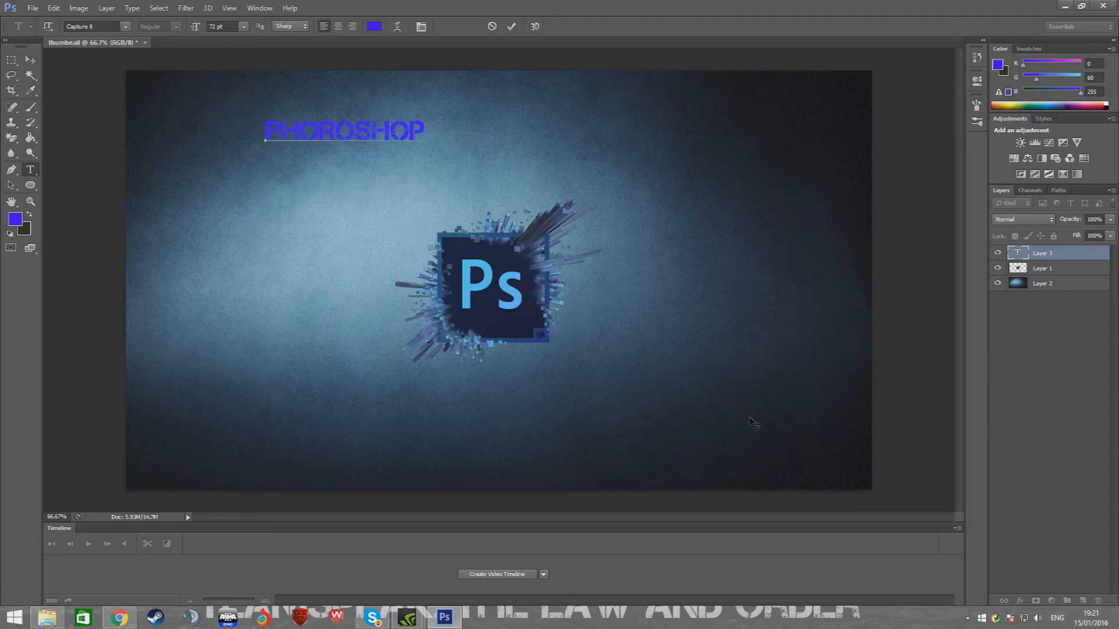
pyautogui.write(' BEGINNER')
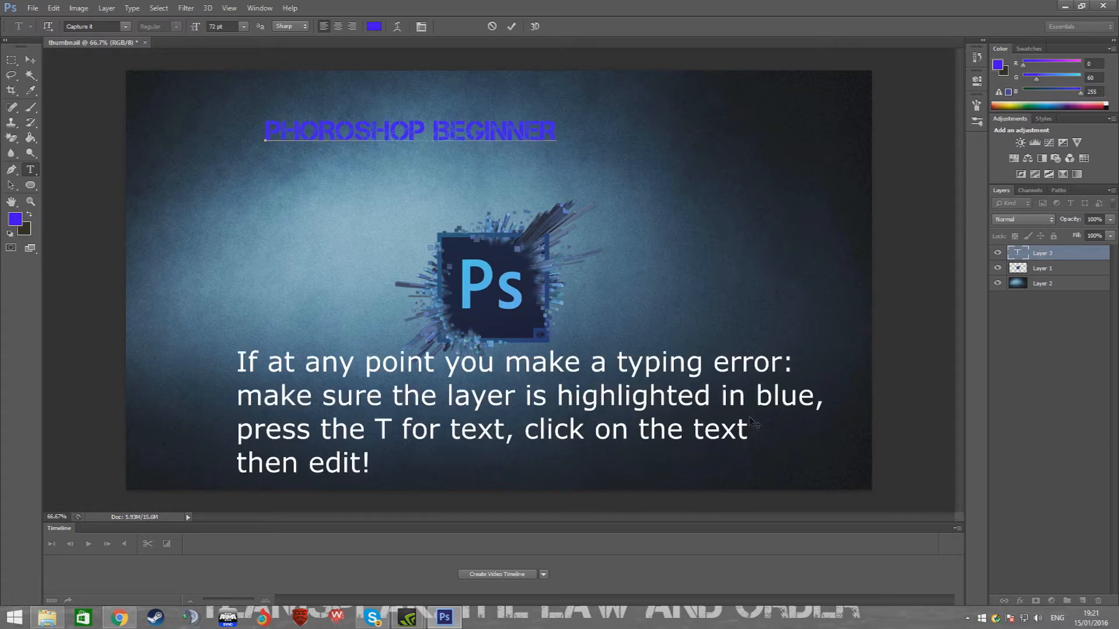
pyautogui.write("'S TUTORIAL: ")
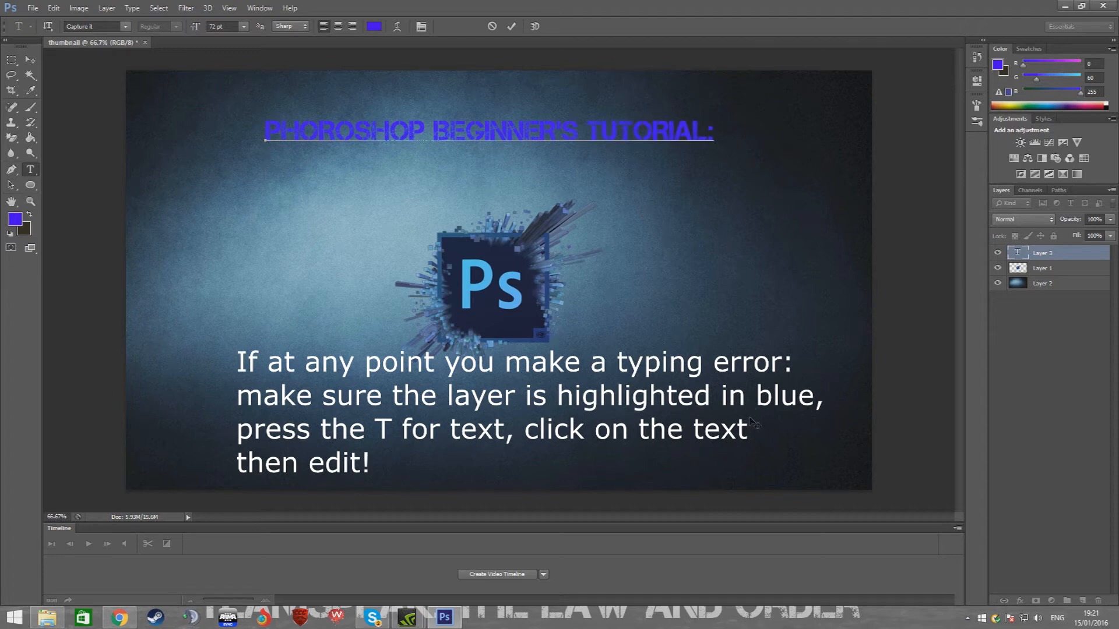
pyautogui.write('THUM')
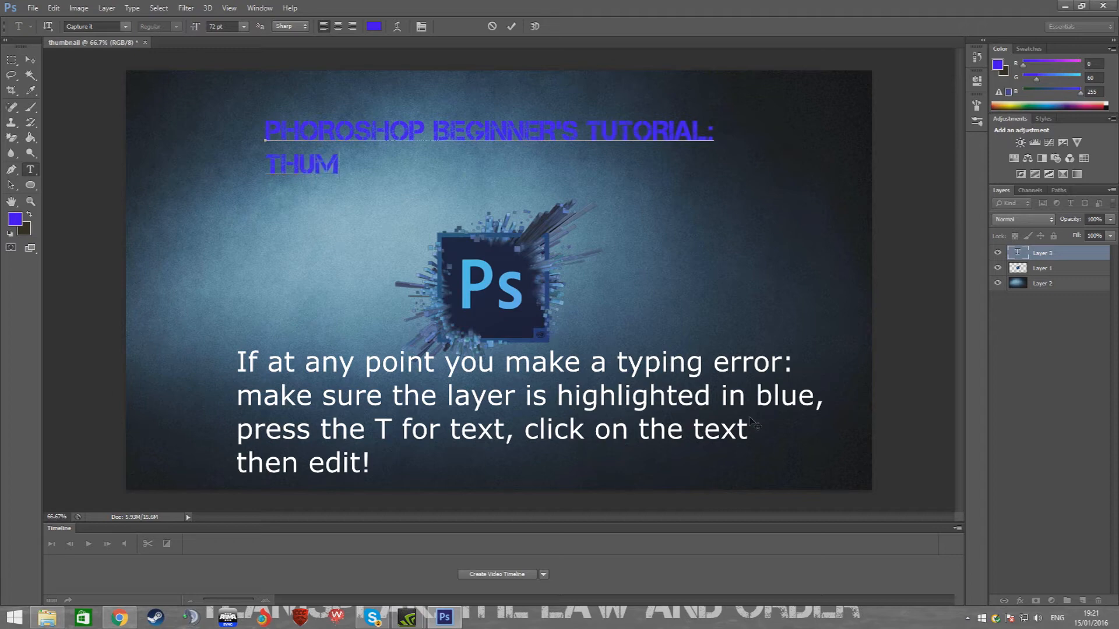
pyautogui.write('BNAILS!')
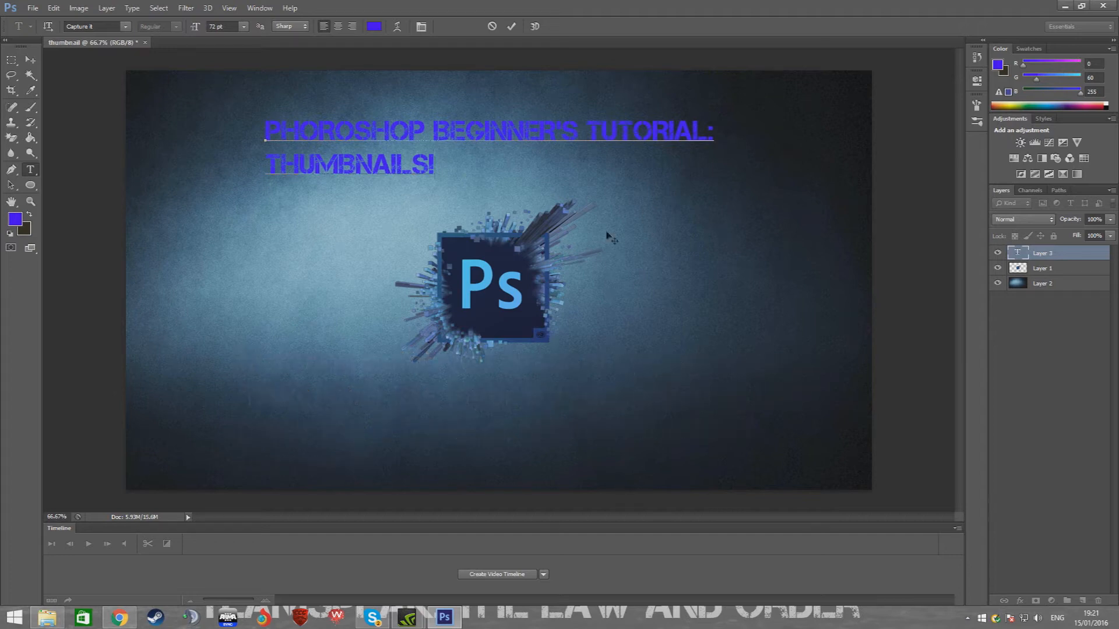
pyautogui.click(1042, 320)
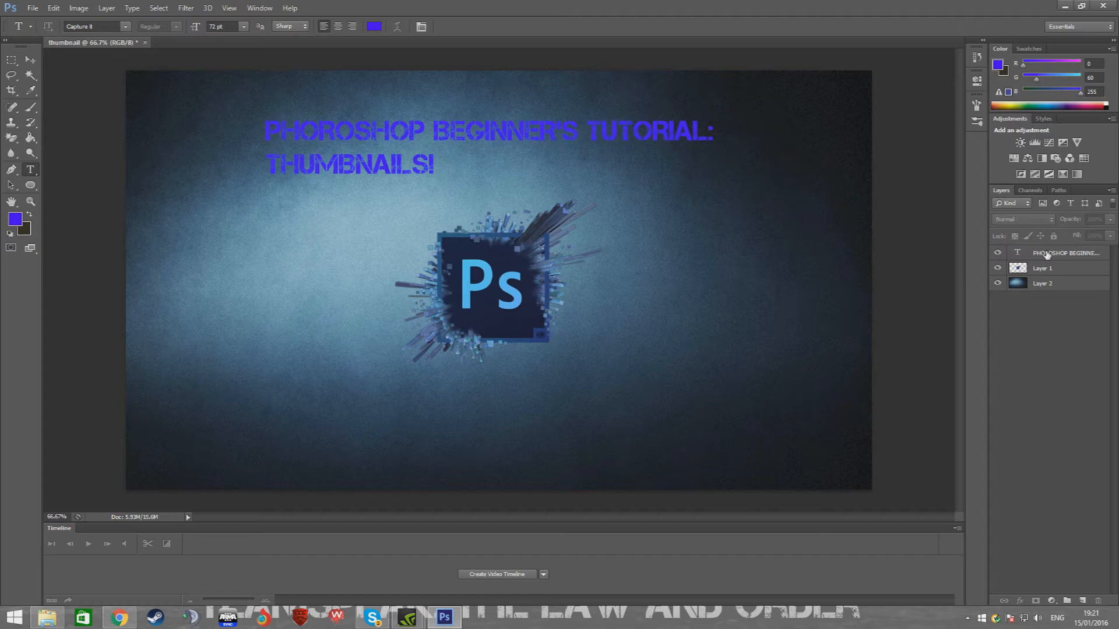
# Select the title layer and nudge the title slightly down and right with Free Transform
pyautogui.click(1047, 255)
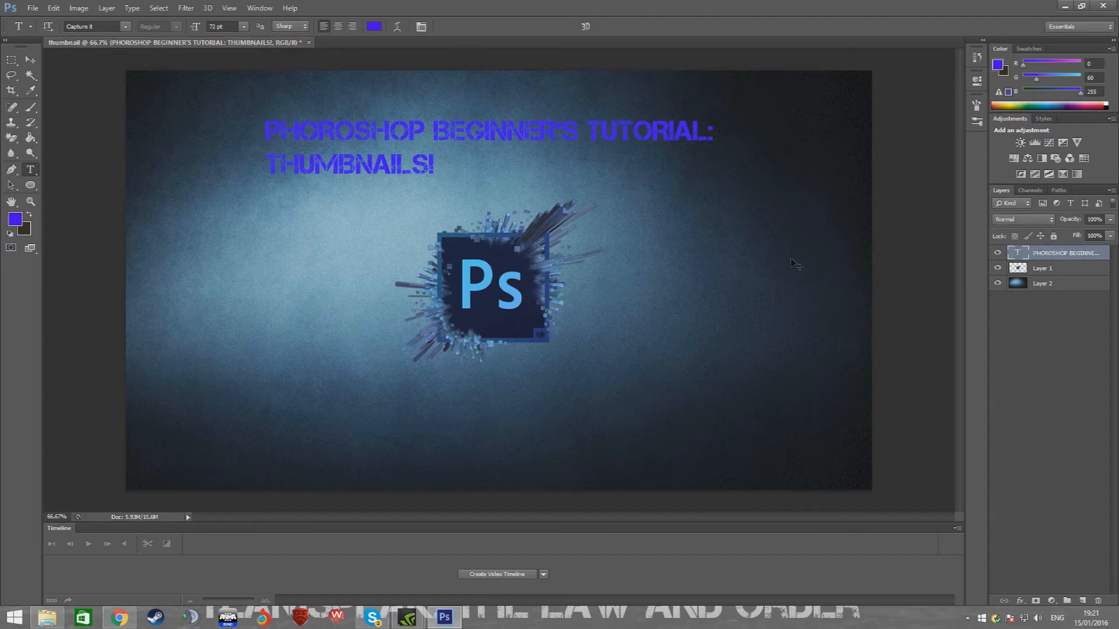
pyautogui.hotkey('ctrl', 't')
pyautogui.moveTo(515, 140); pyautogui.dragTo(545, 168)
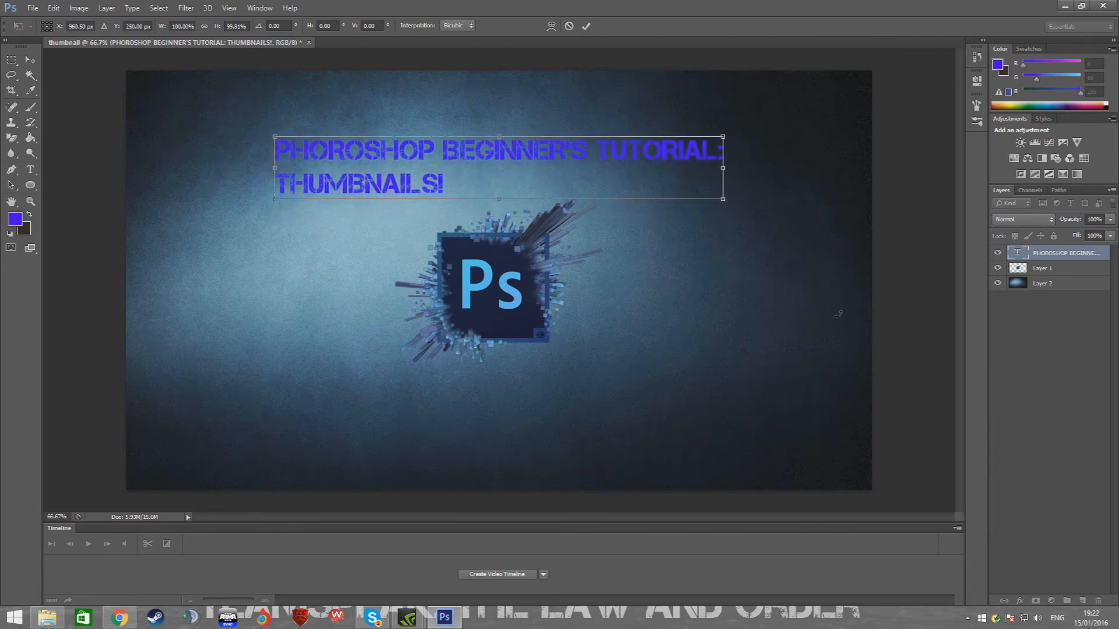
pyautogui.press('Return')
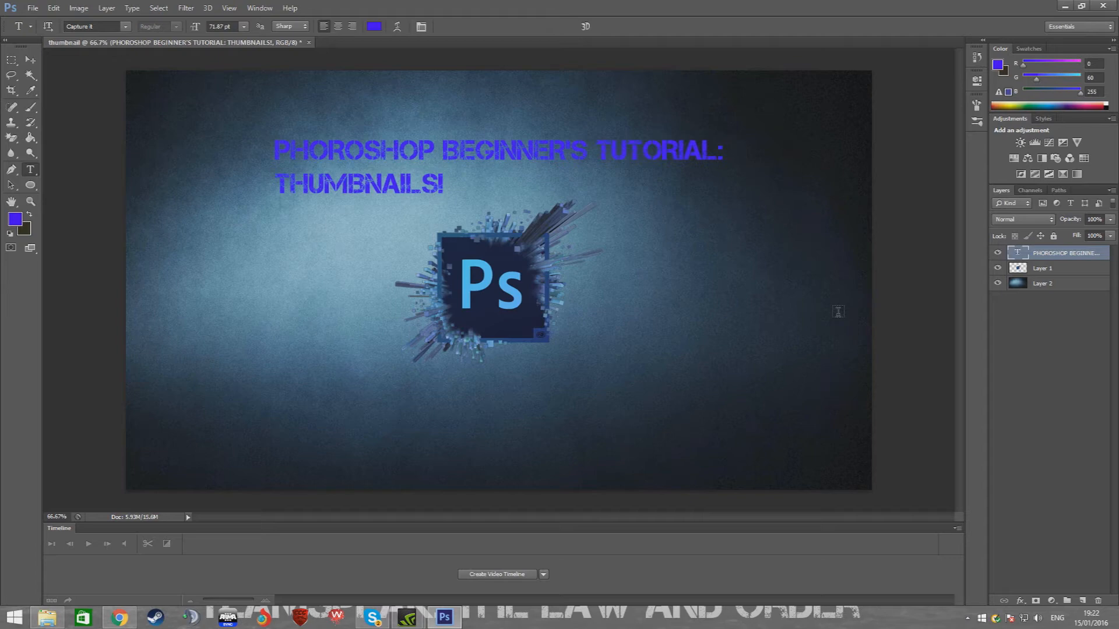
# Add a Drop Shadow to the title with 100% opacity, 22% spread and 22 px size
pyautogui.rightClick(1046, 256)
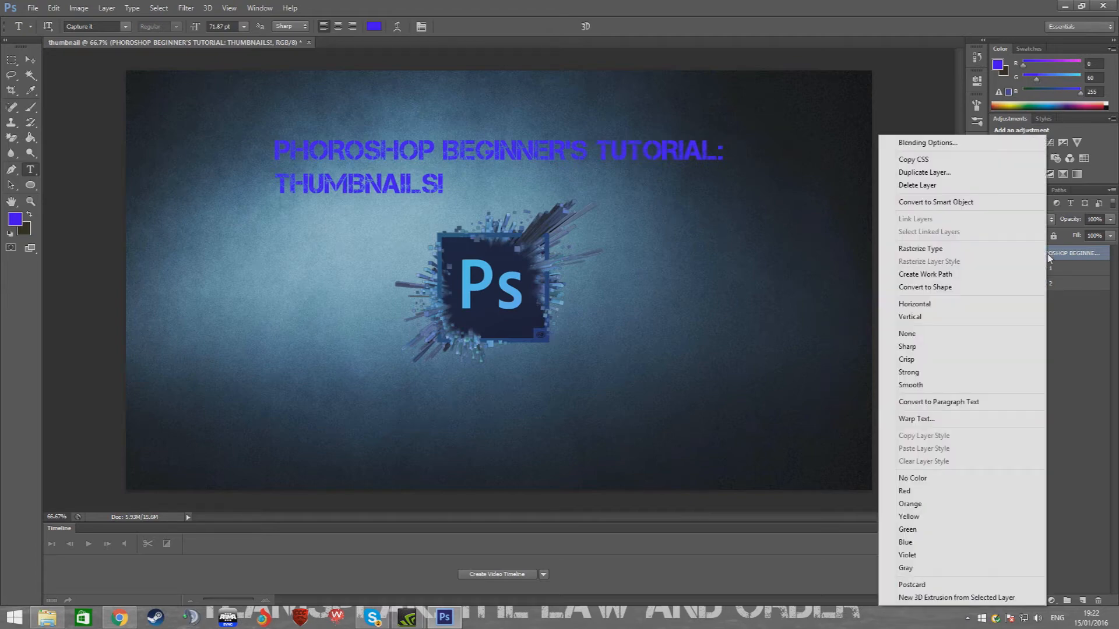
pyautogui.click(913, 144)
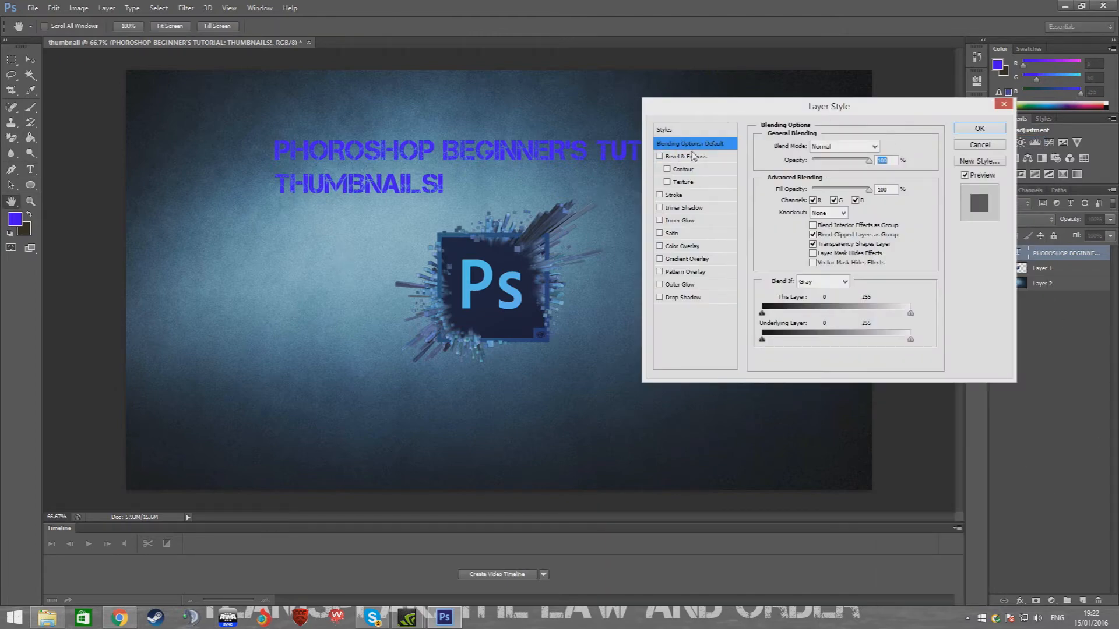
pyautogui.click(688, 298)
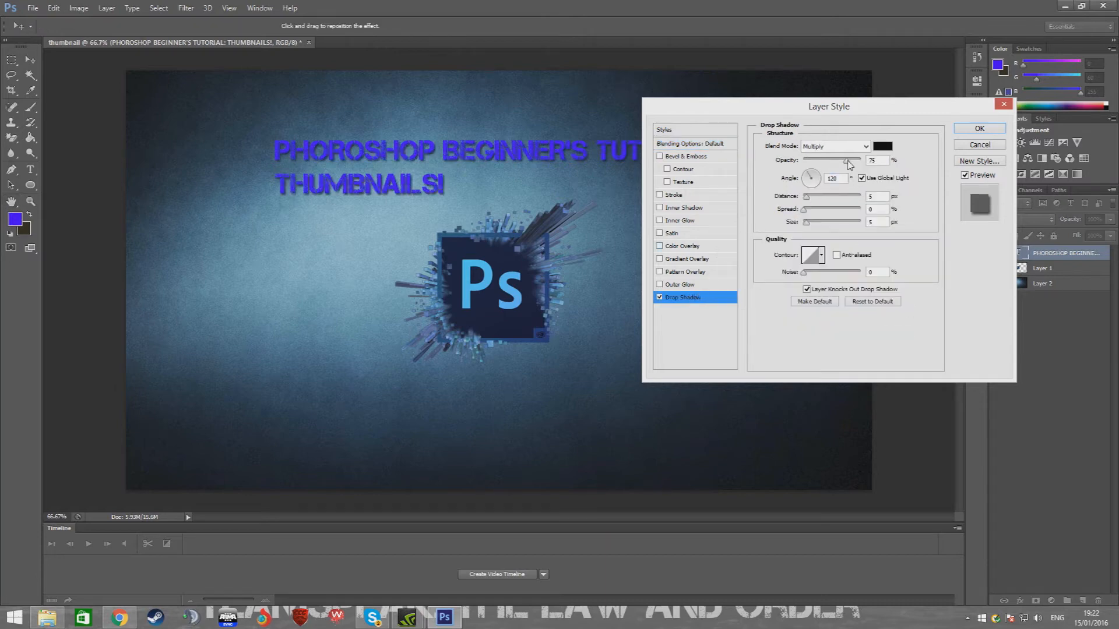
pyautogui.moveTo(848, 161); pyautogui.dragTo(863, 163)
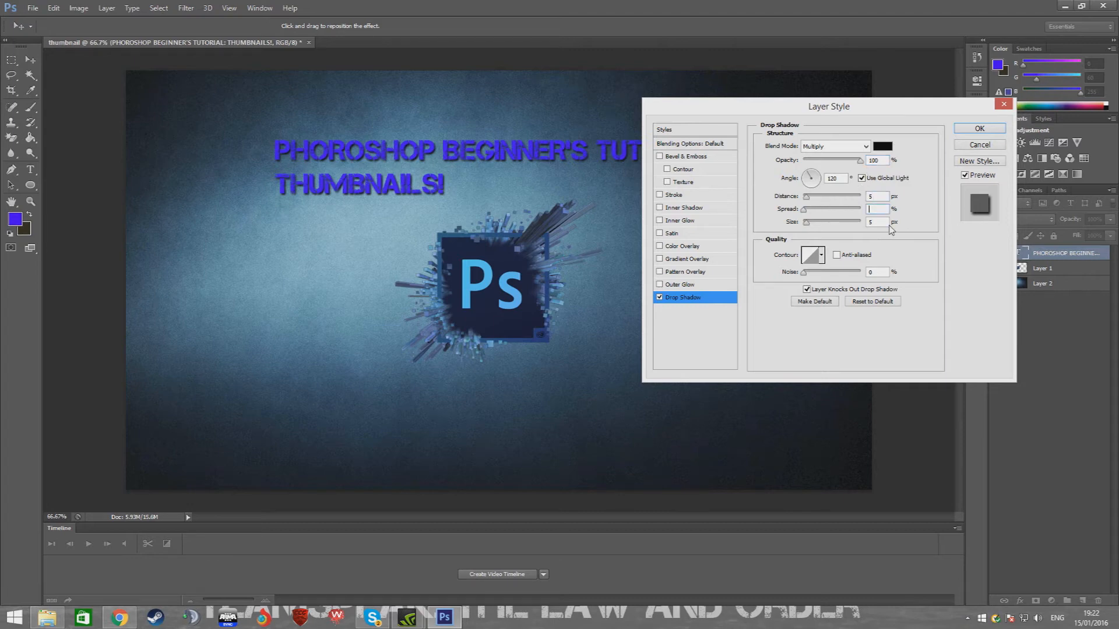
pyautogui.write('22')
pyautogui.click(882, 222)
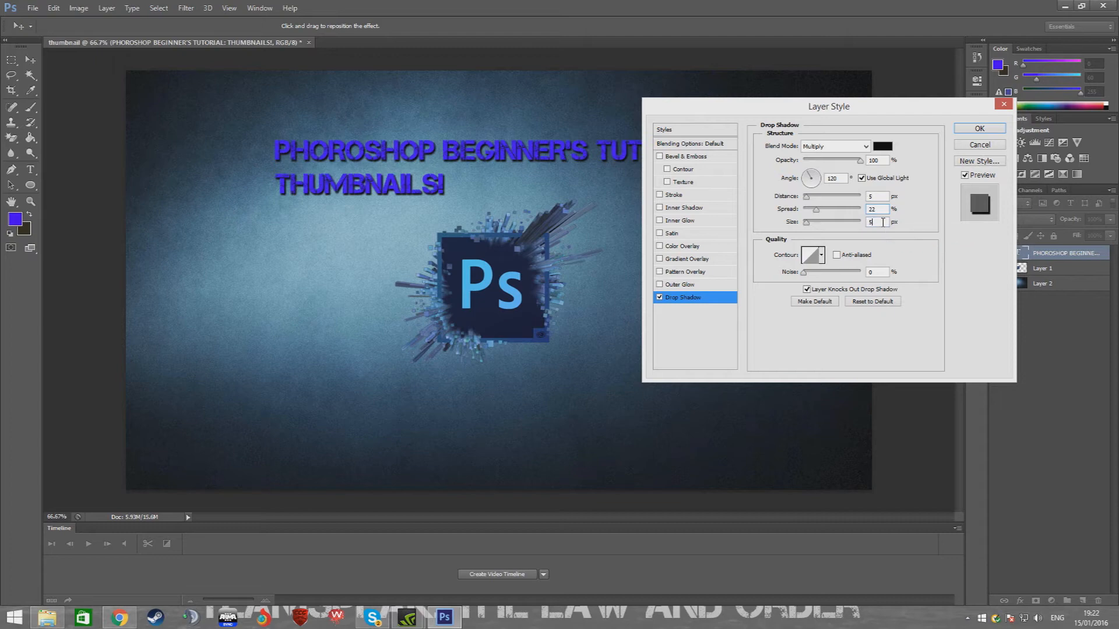
pyautogui.press('BackSpace')
pyautogui.write('22')
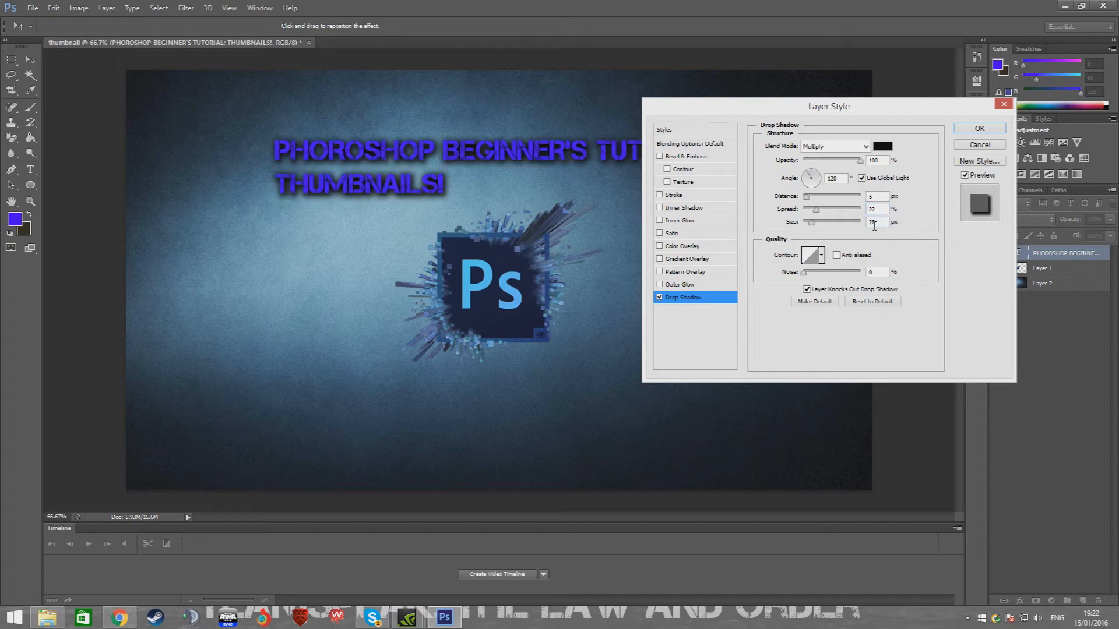
pyautogui.click(974, 129)
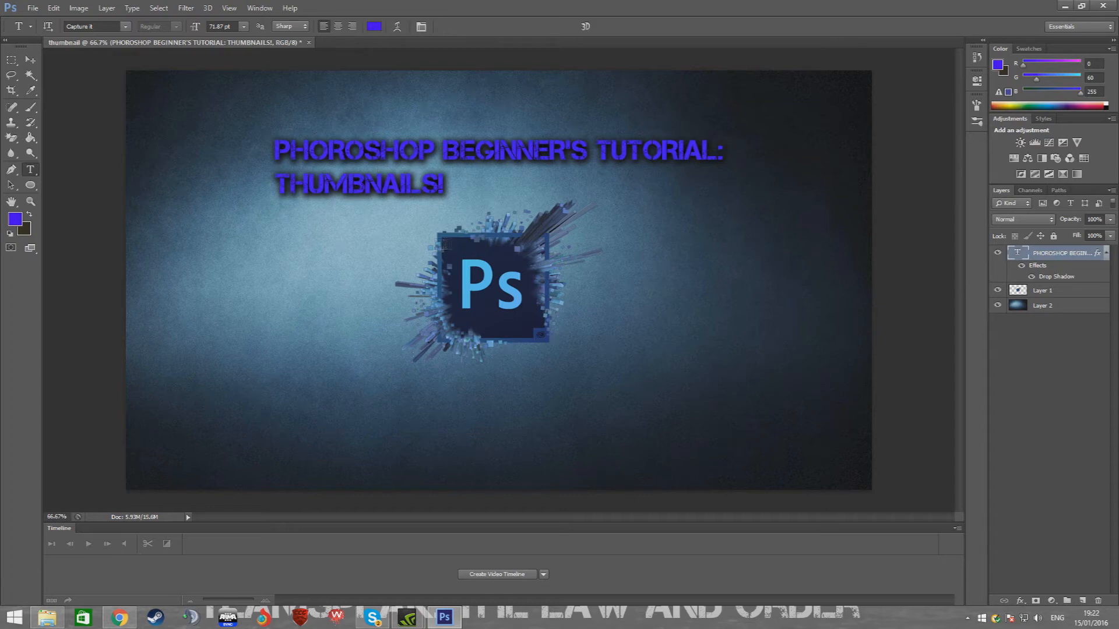
# Add a Gradient Overlay to the title using the orange, yellow, orange gradient preset
pyautogui.rightClick(1045, 254)
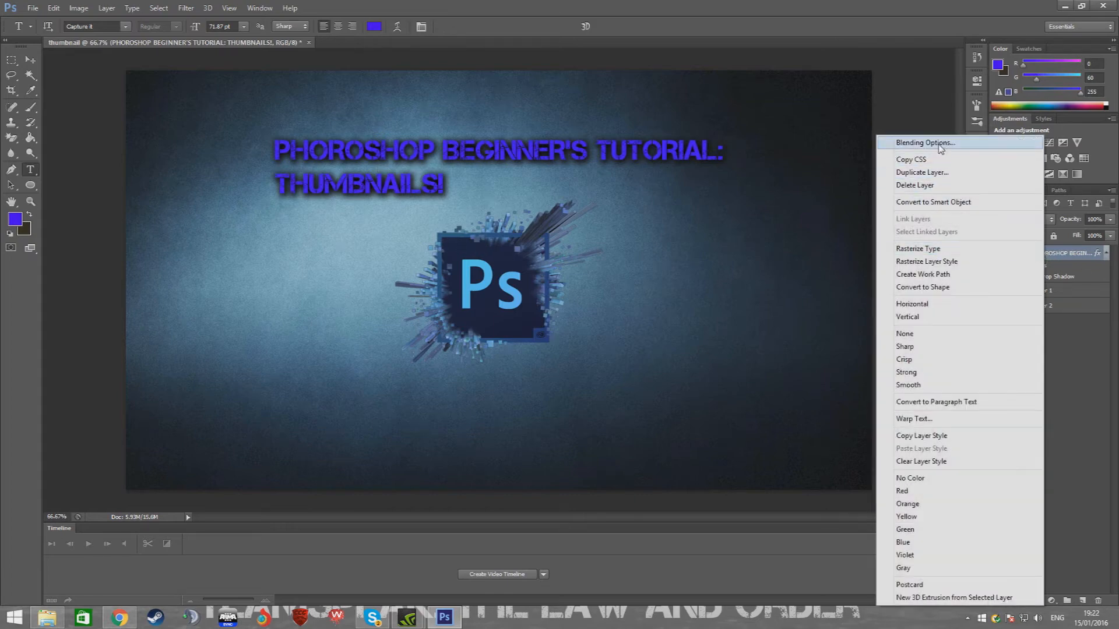
pyautogui.click(940, 147)
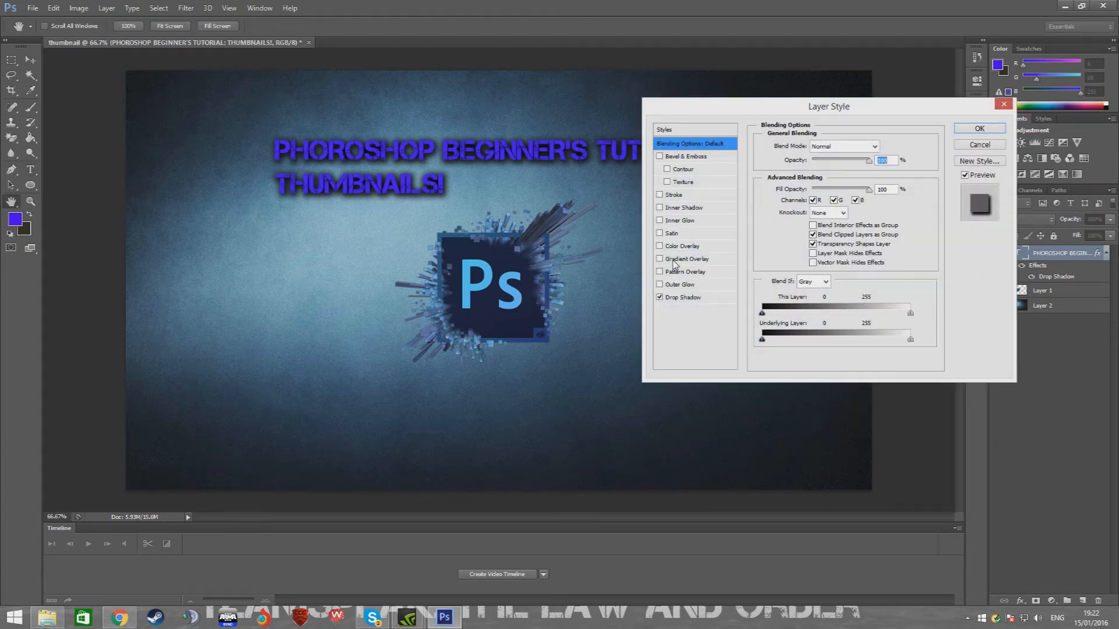
pyautogui.click(674, 261)
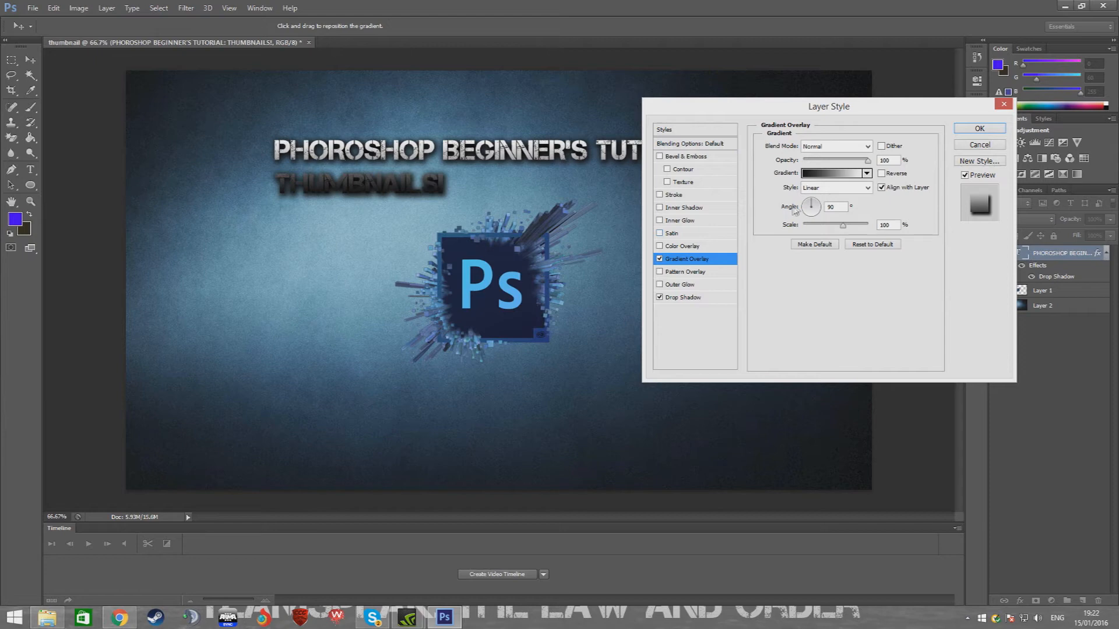
pyautogui.click(866, 173)
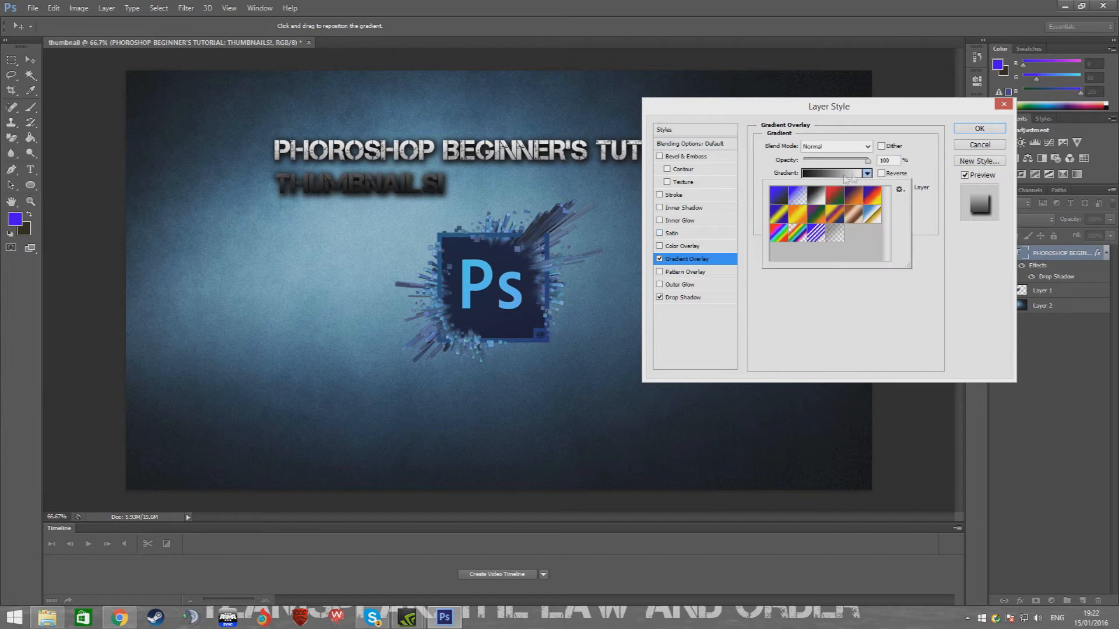
pyautogui.click(798, 213)
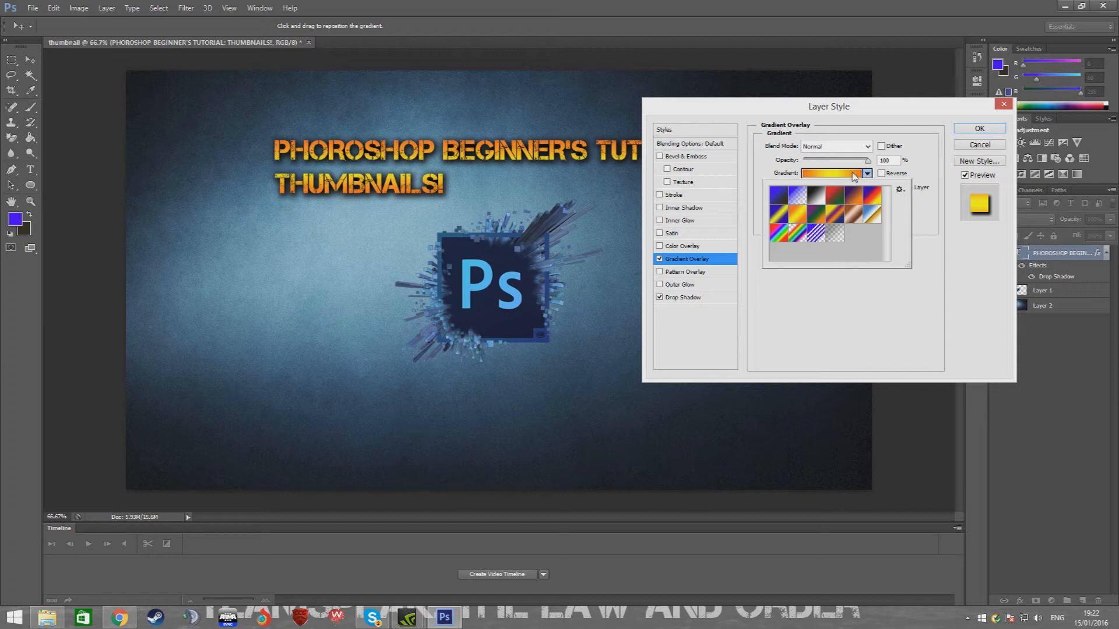
pyautogui.click(897, 338)
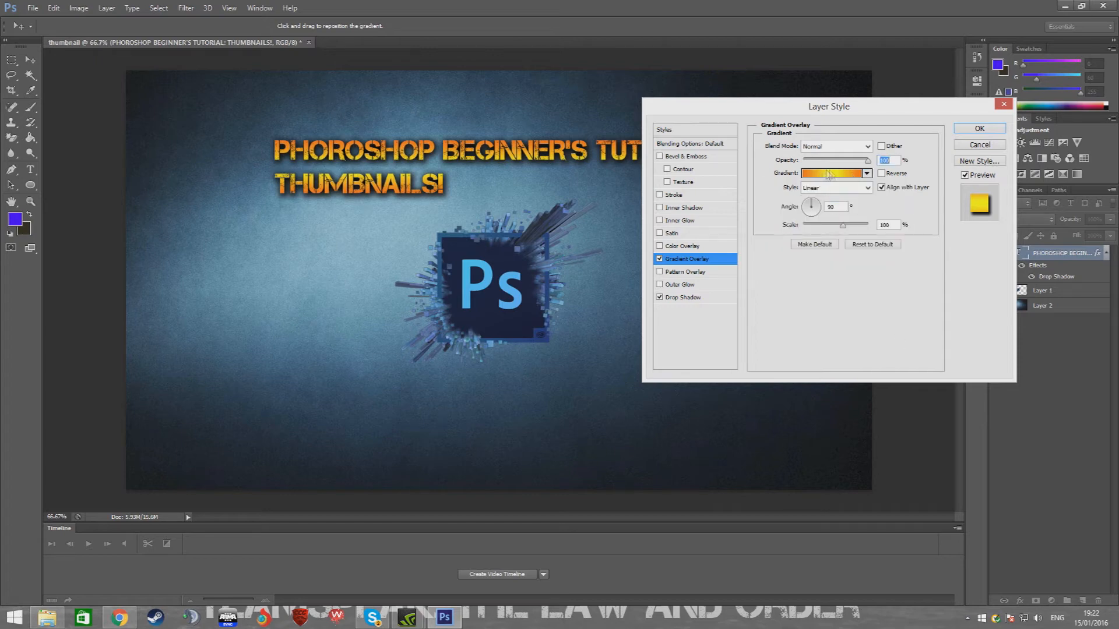
# Edit the gradient, recolouring its left stop with a dark blue sampled from the canvas
pyautogui.click(835, 173)
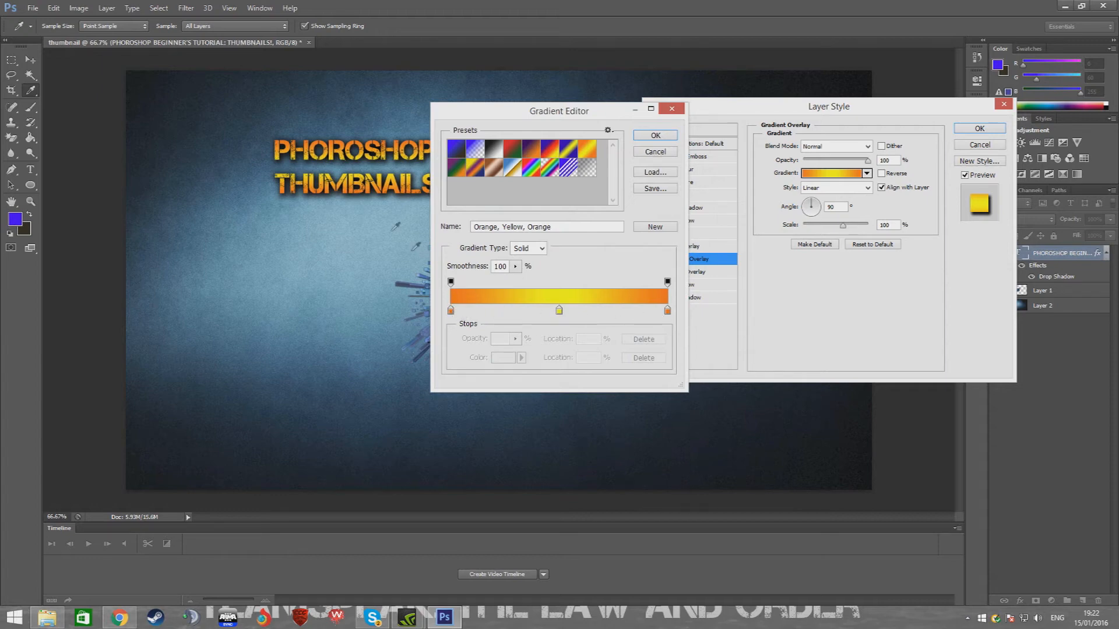
pyautogui.click(450, 310)
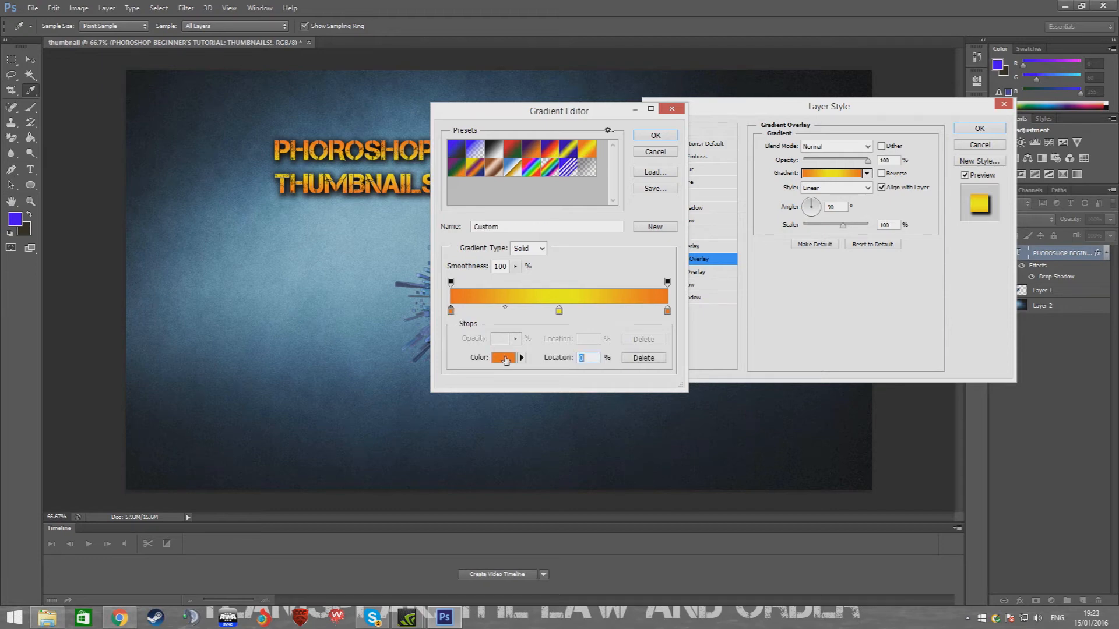
pyautogui.click(505, 359)
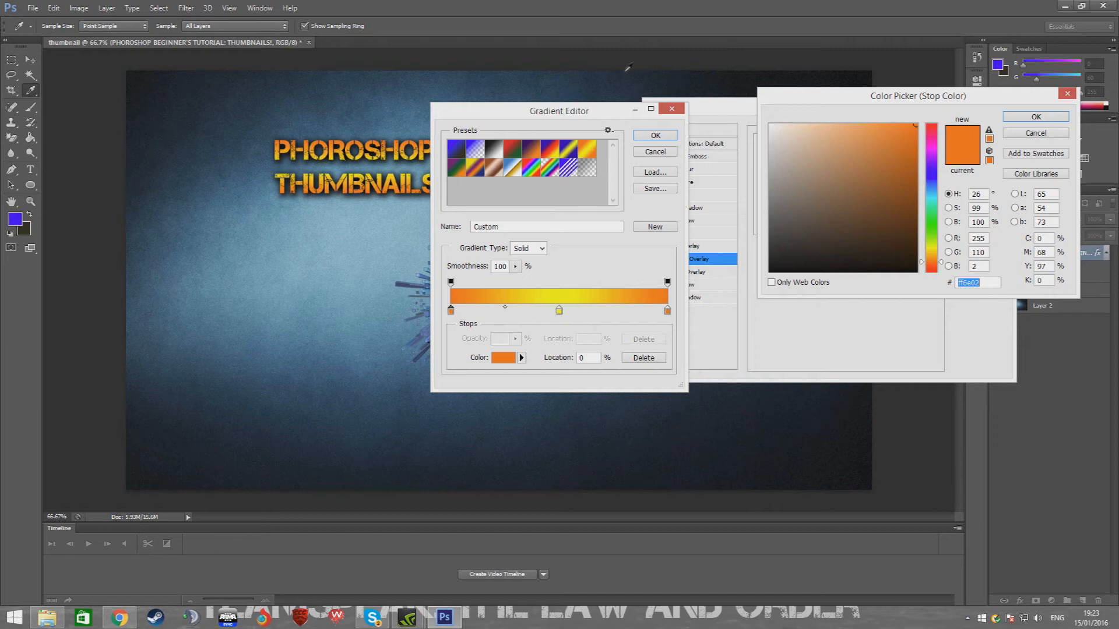
pyautogui.click(157, 115)
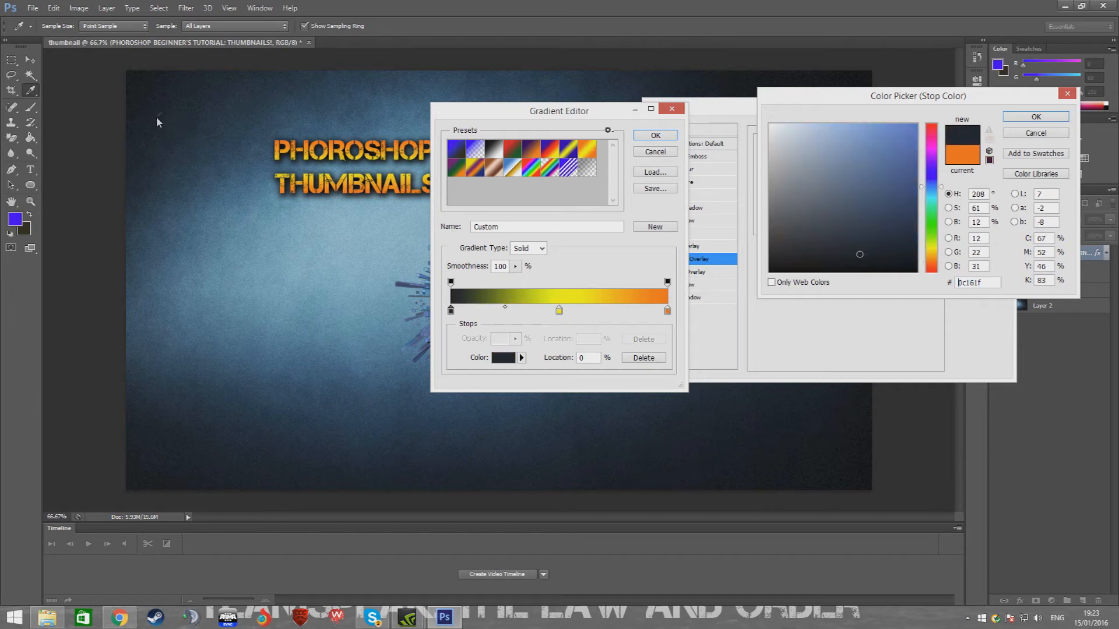
pyautogui.click(1026, 118)
# Sample a light blue for the middle stop and a dark blue for the right stop, then apply the gradient overlay
pyautogui.click(559, 310)
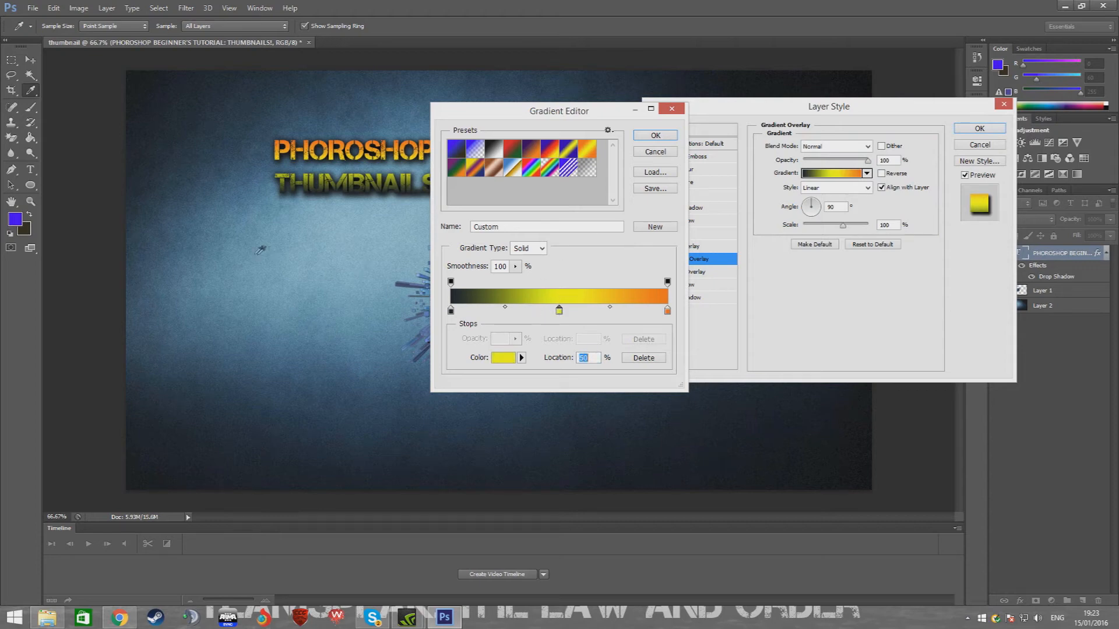
pyautogui.click(327, 257)
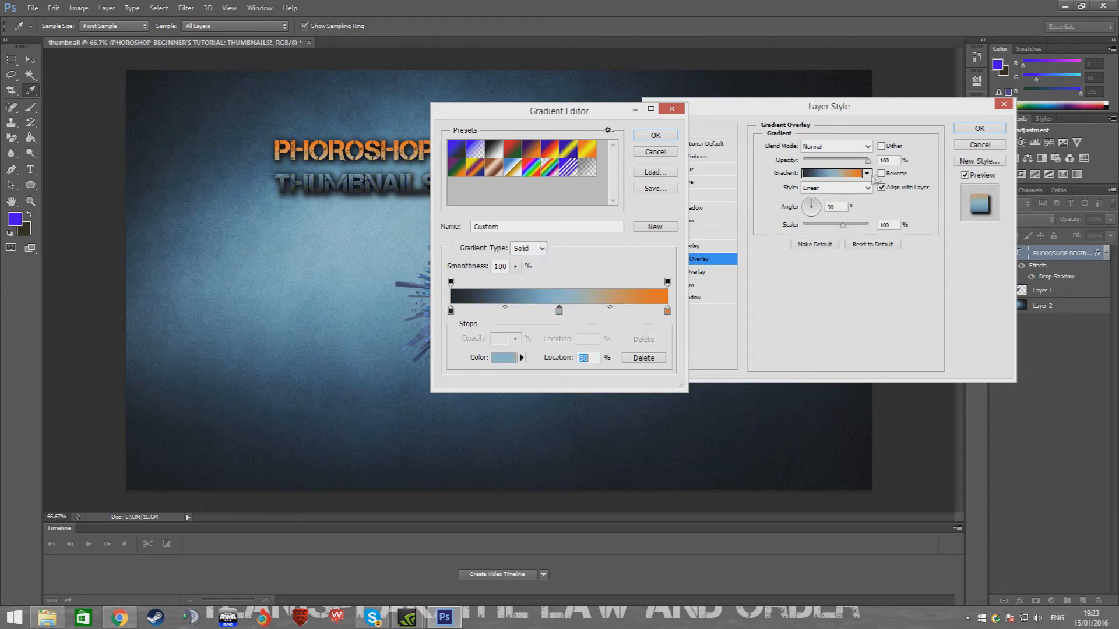
pyautogui.click(666, 310)
pyautogui.click(176, 116)
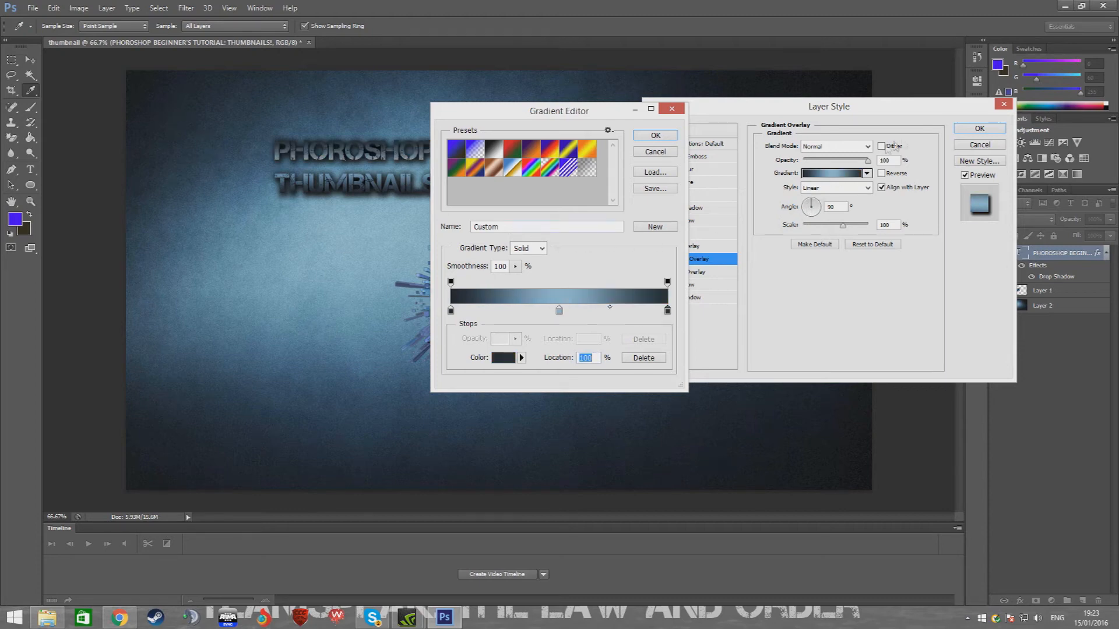
pyautogui.click(654, 136)
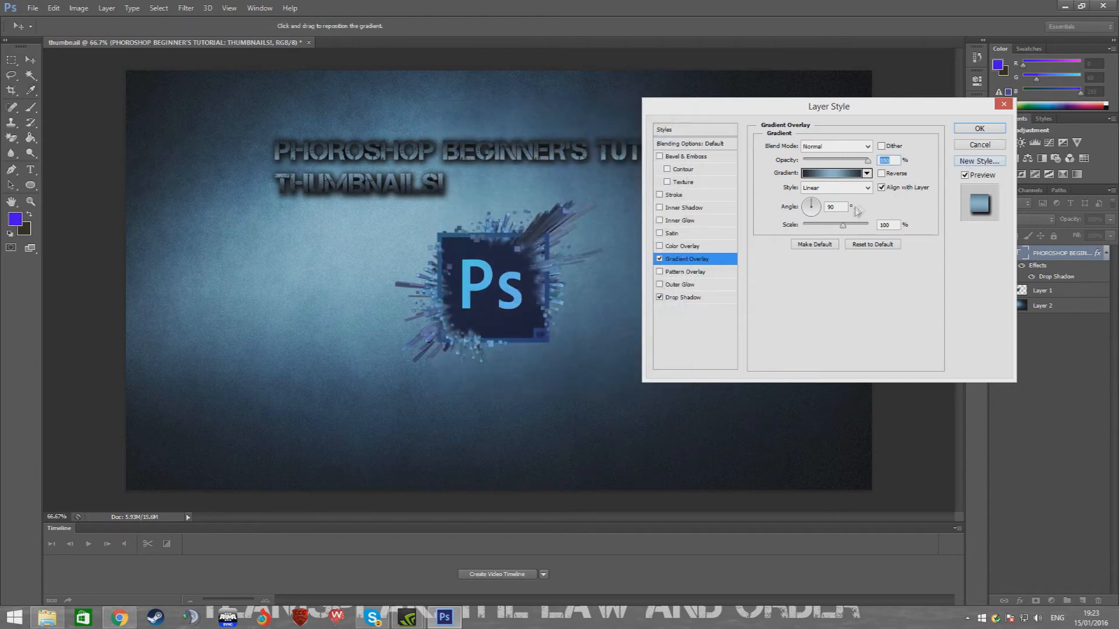
pyautogui.click(979, 129)
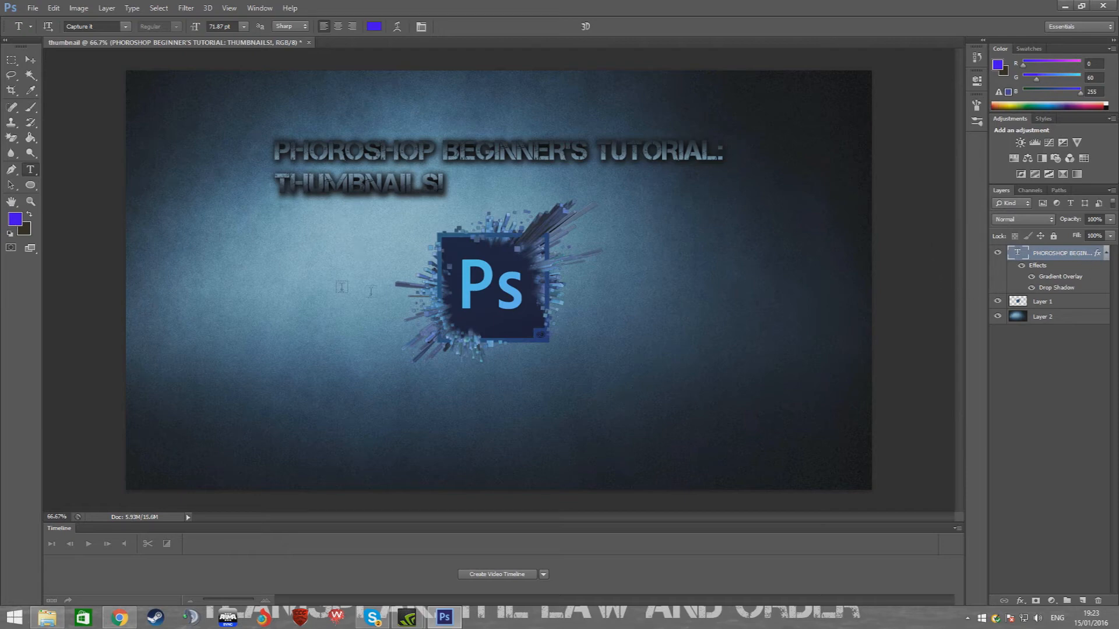
# Start saving the document as thumbnail in Photoshop format, opening the format choices
pyautogui.click(30, 60)
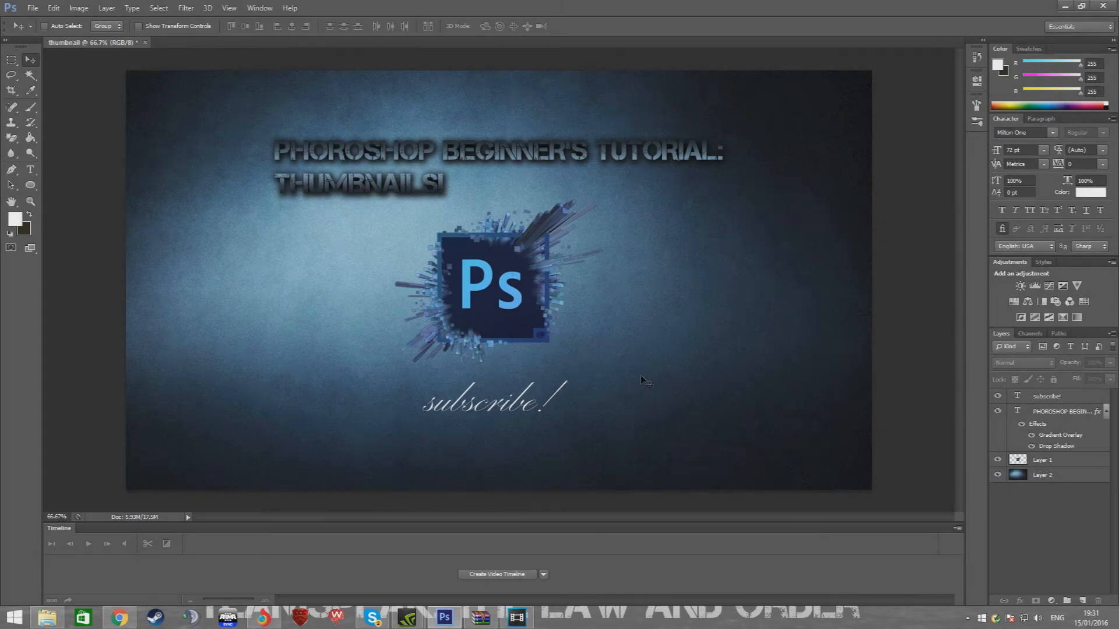
pyautogui.hotkey('ctrl', 's')
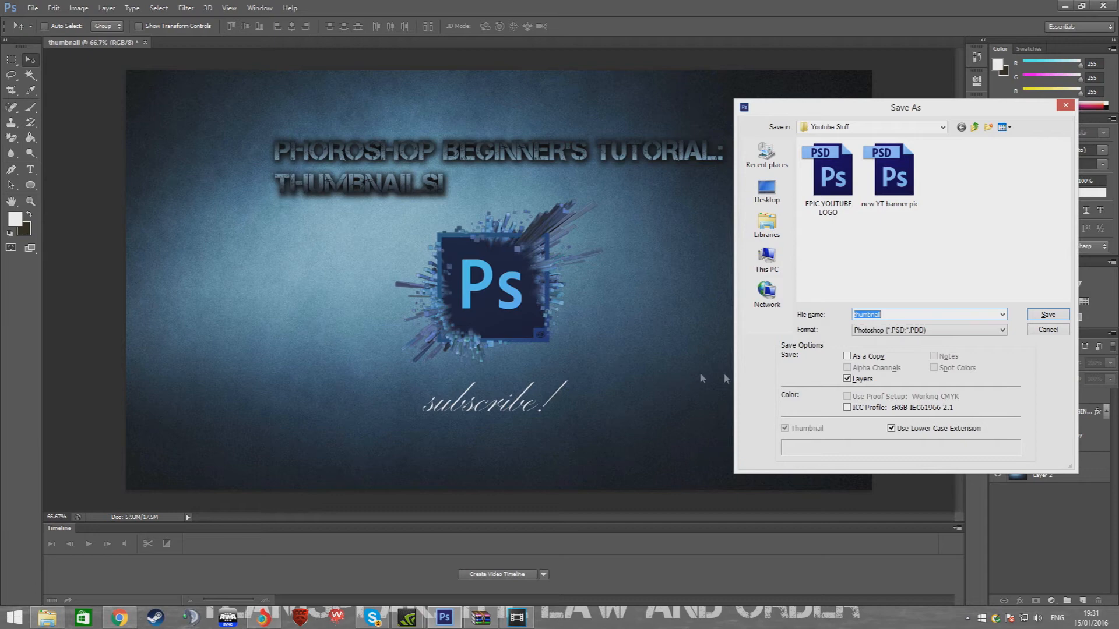
pyautogui.click(895, 314)
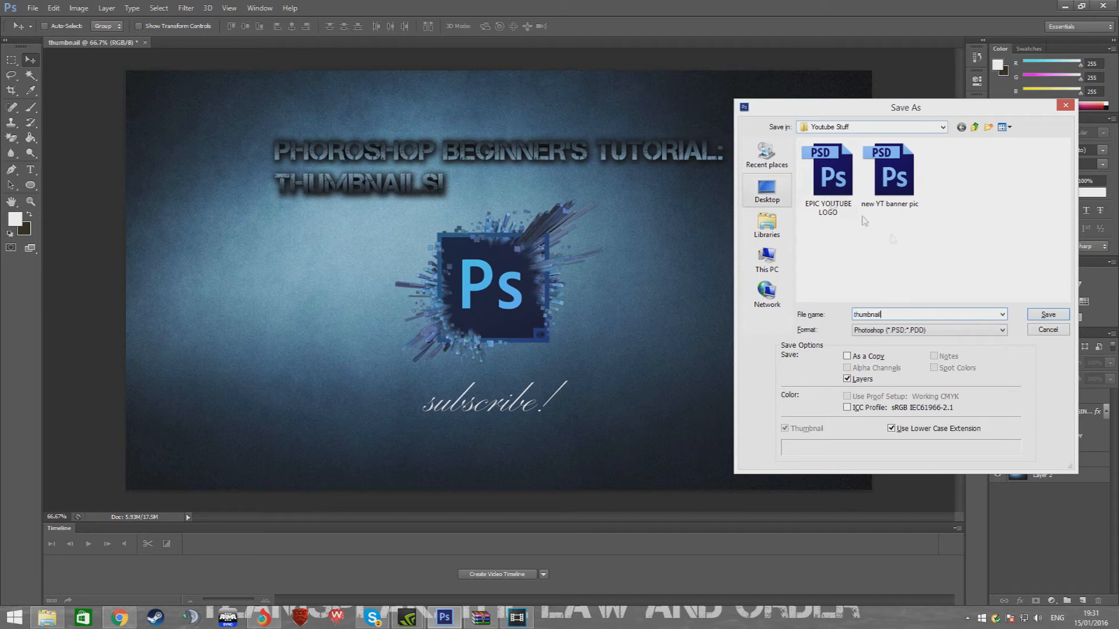
pyautogui.click(1002, 330)
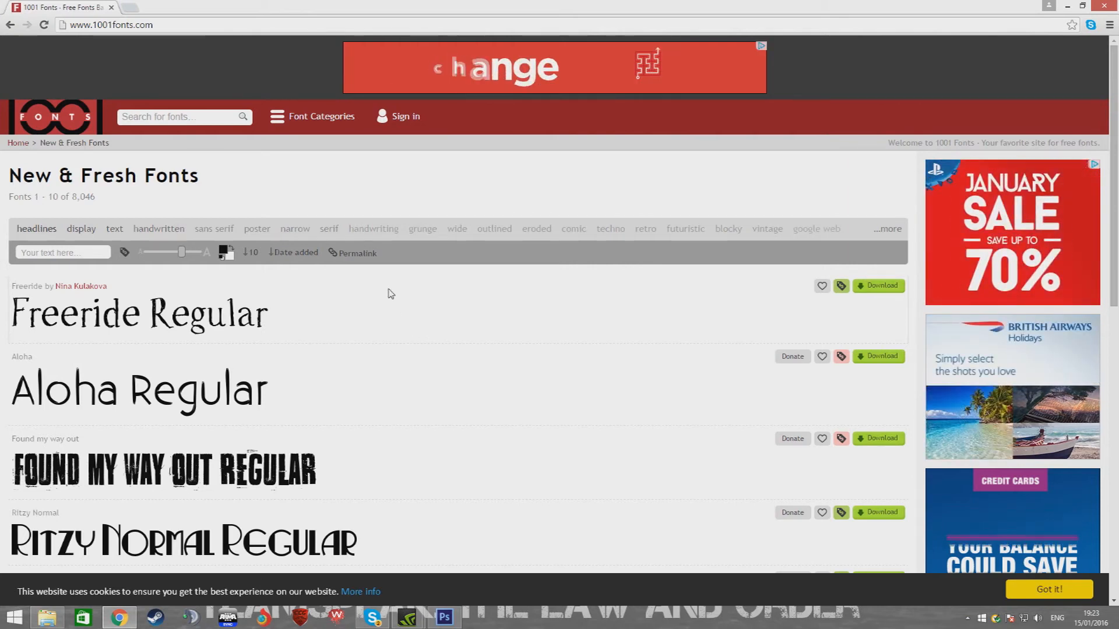
# Browse the New & Fresh Fonts listing on 1001 Fonts through its first three pages
pyautogui.scroll(-2, 373, 297)
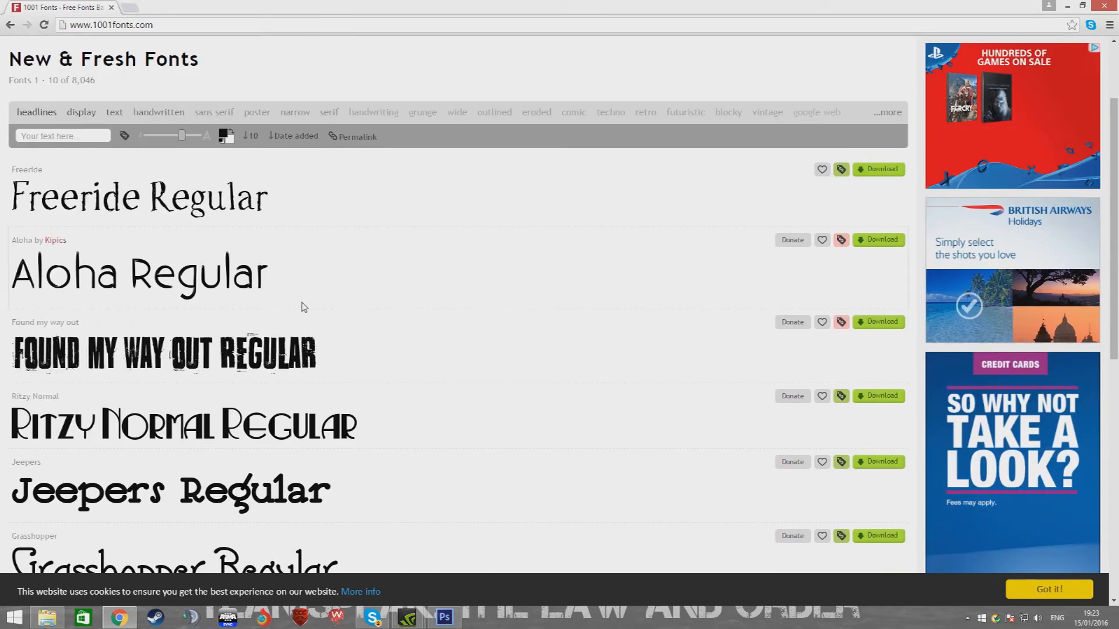
pyautogui.scroll(-2, 254, 328)
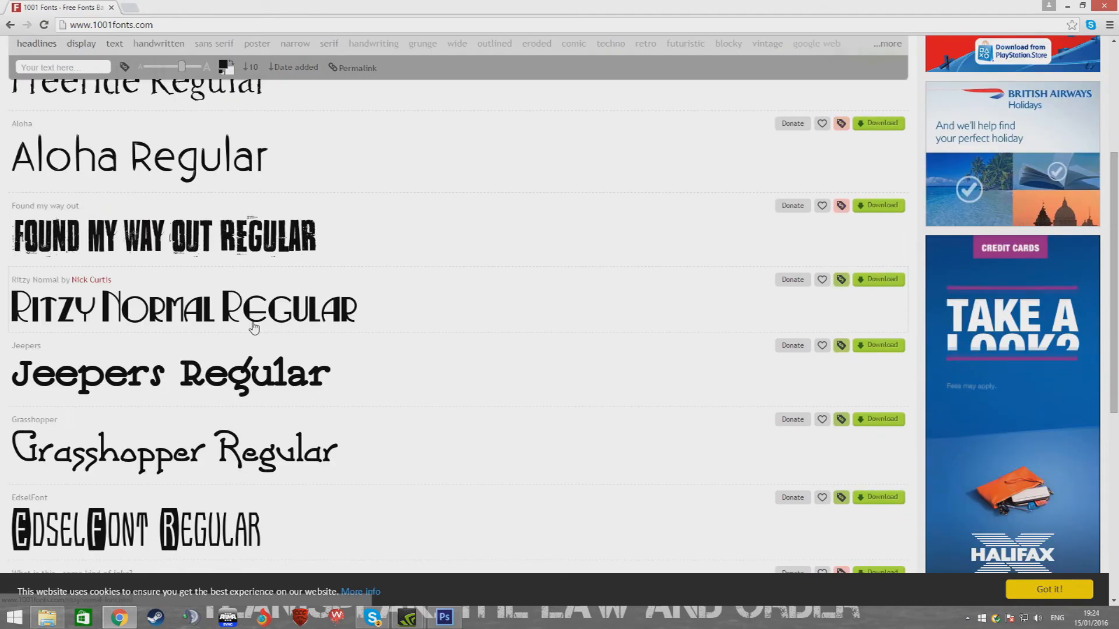
pyautogui.scroll(-2, 254, 328)
pyautogui.scroll(-3, 261, 347)
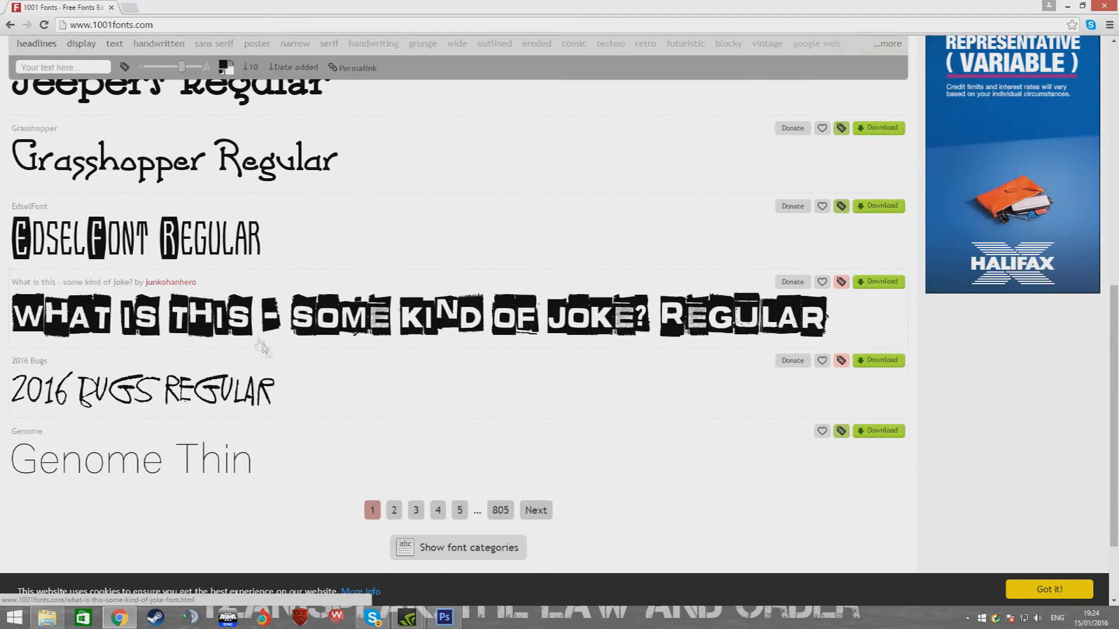
pyautogui.click(399, 507)
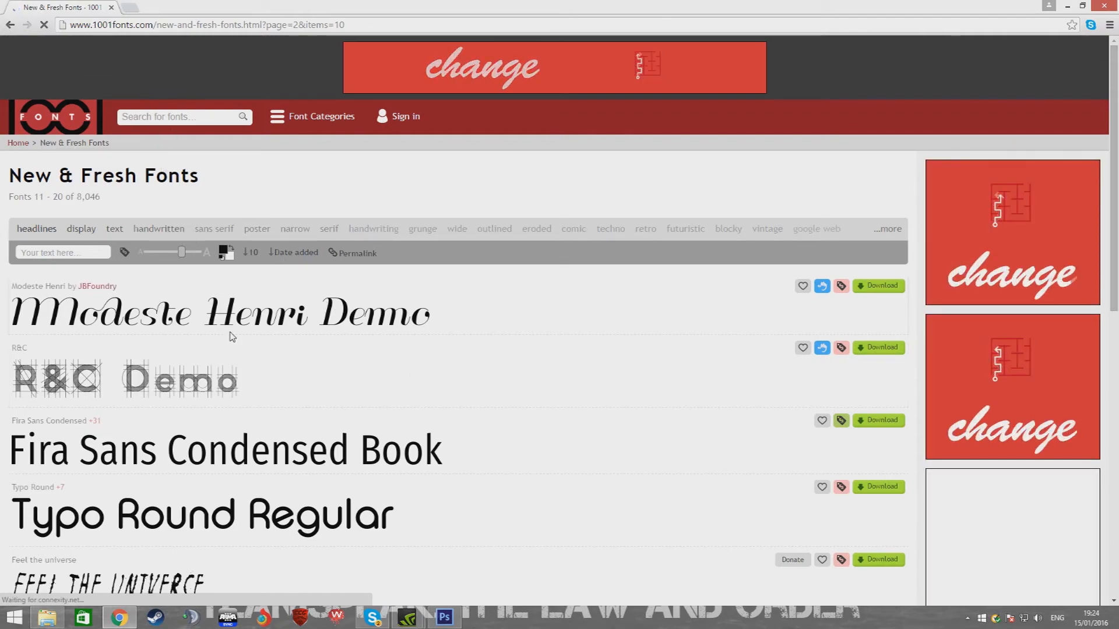
pyautogui.scroll(-4, 175, 362)
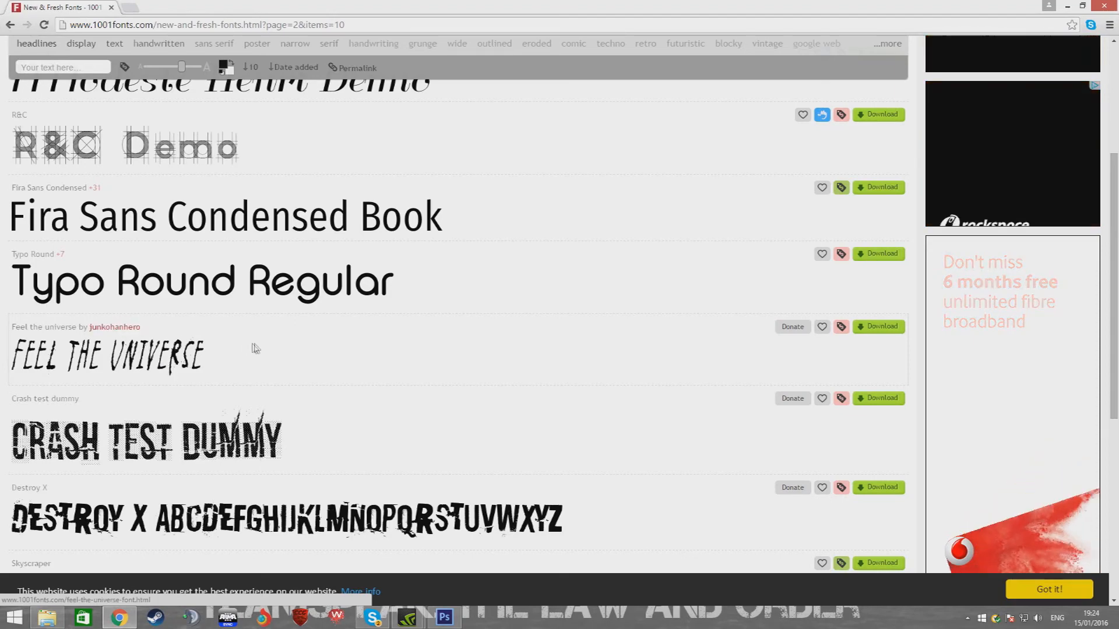
pyautogui.scroll(-6, 252, 348)
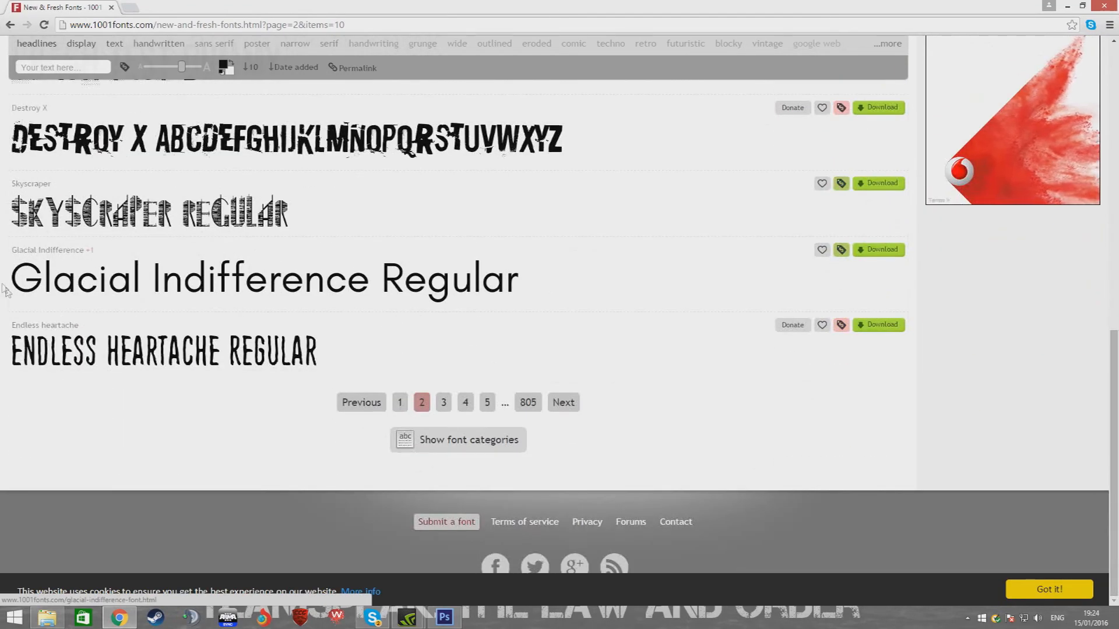
pyautogui.click(442, 402)
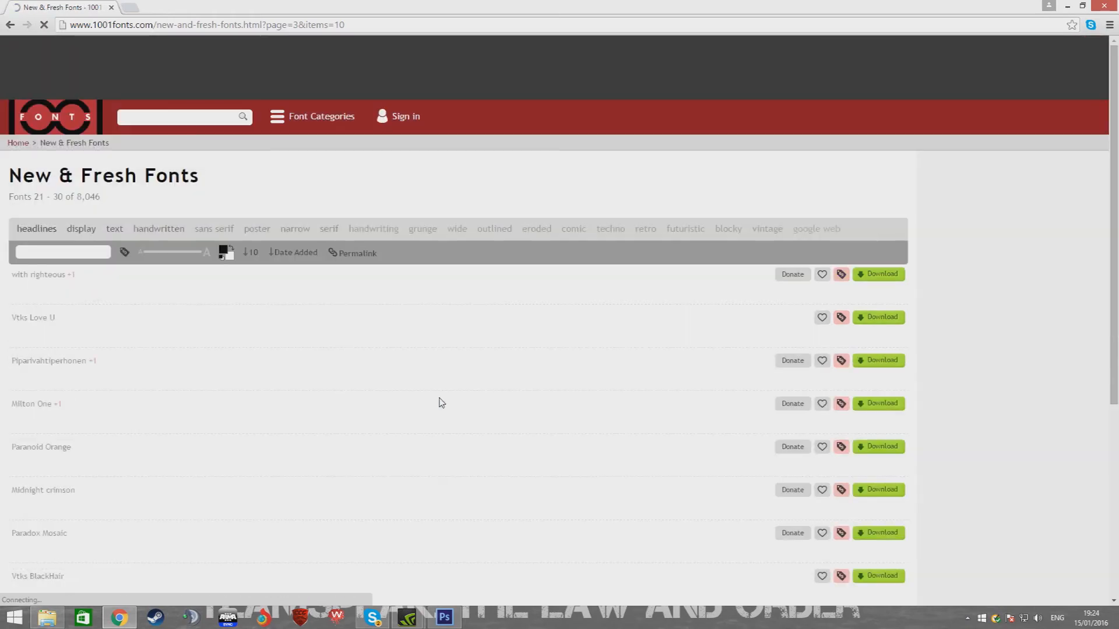
pyautogui.scroll(-2, 291, 326)
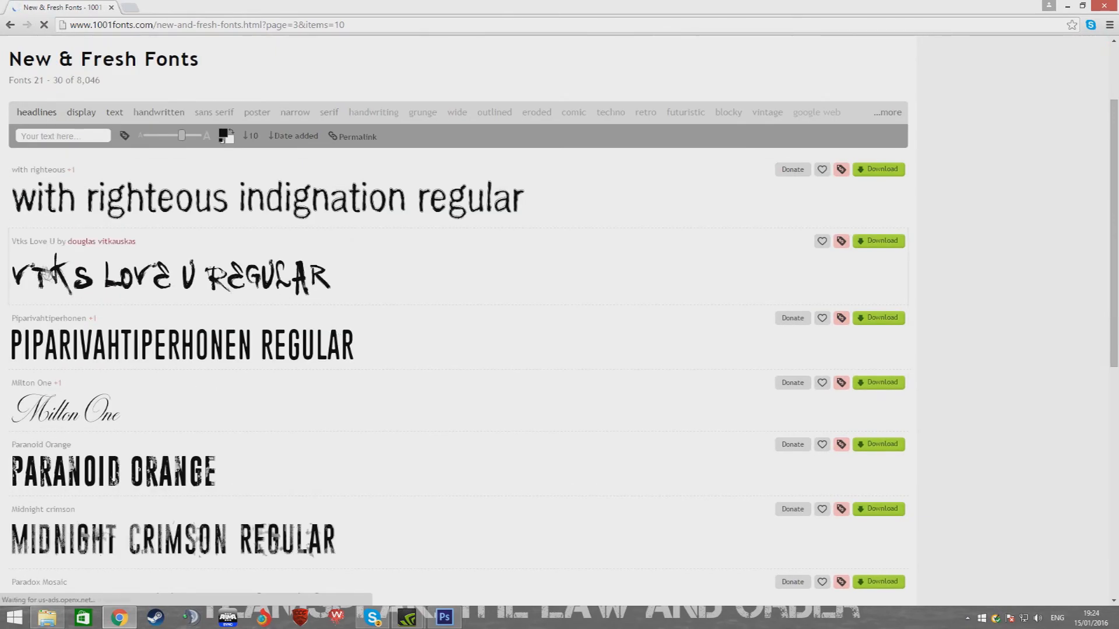
pyautogui.scroll(-2, 39, 272)
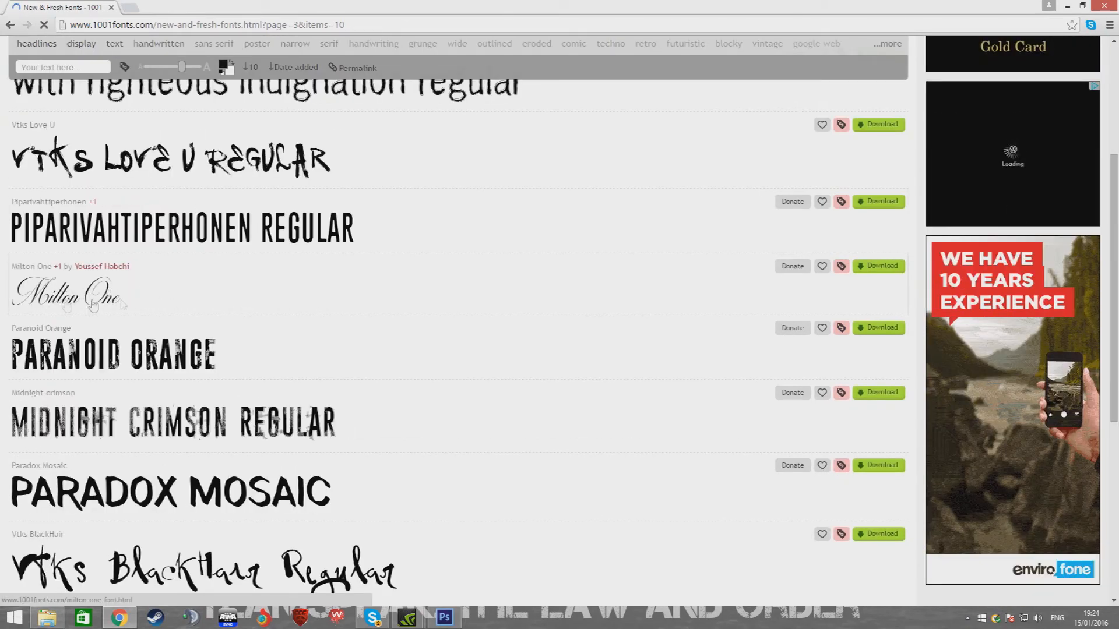
# Download the Milton One font and open the downloaded zip archive
pyautogui.click(879, 272)
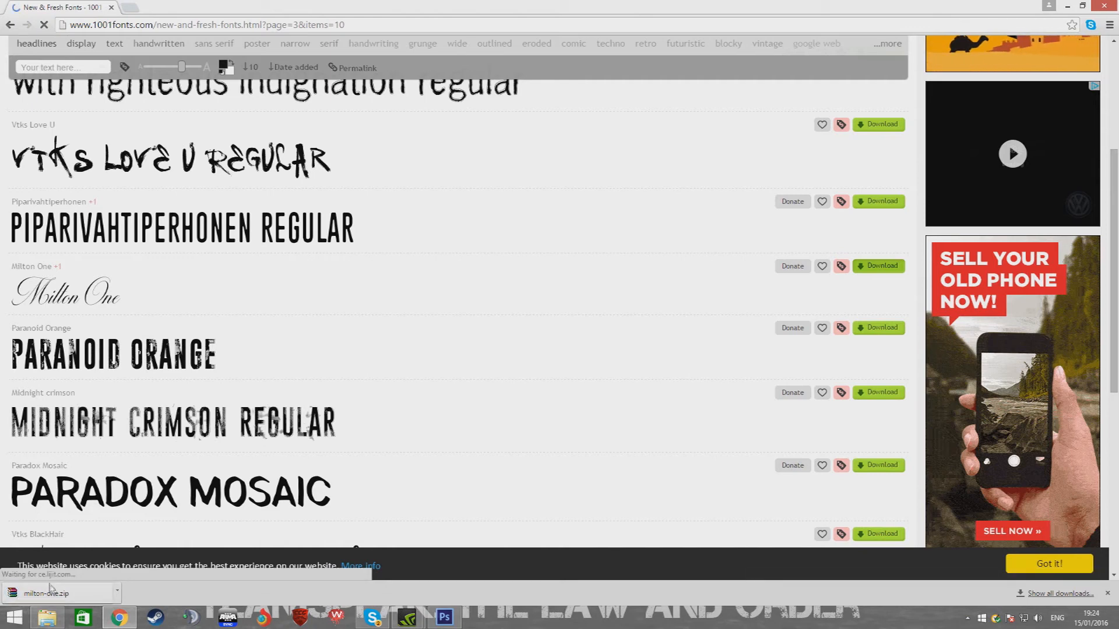
pyautogui.click(55, 594)
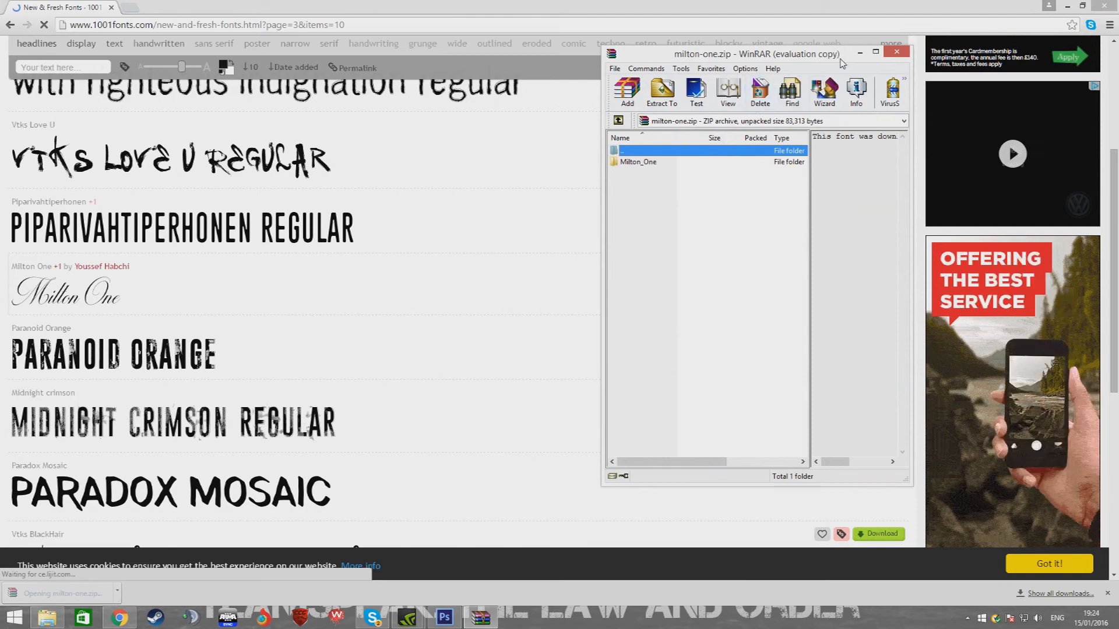
pyautogui.click(845, 220)
pyautogui.moveTo(842, 57); pyautogui.dragTo(850, 103)
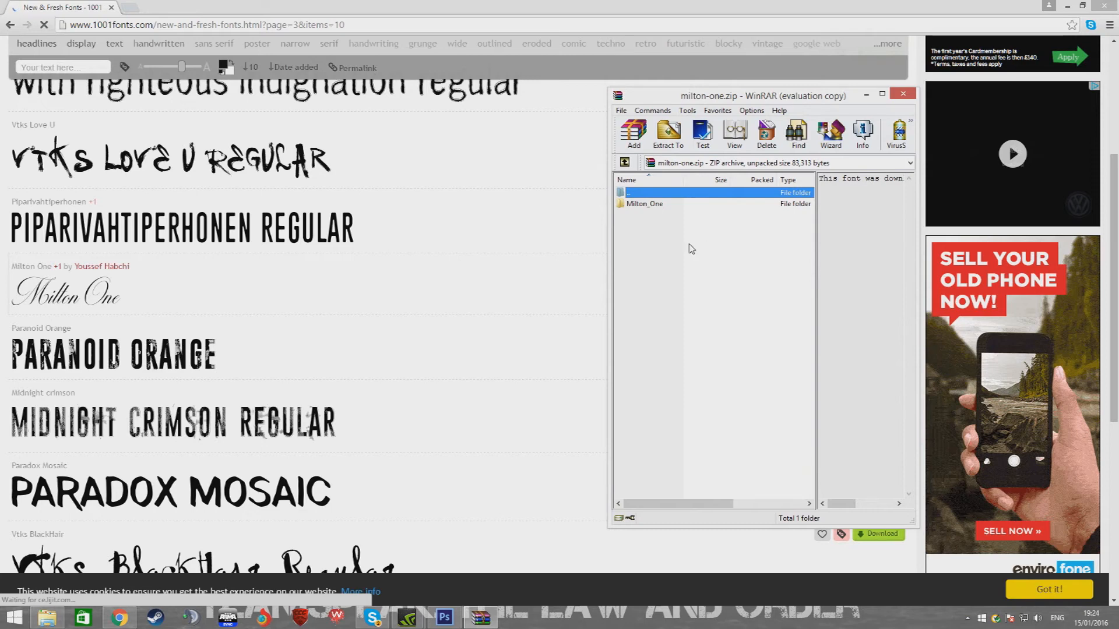
pyautogui.click(646, 328)
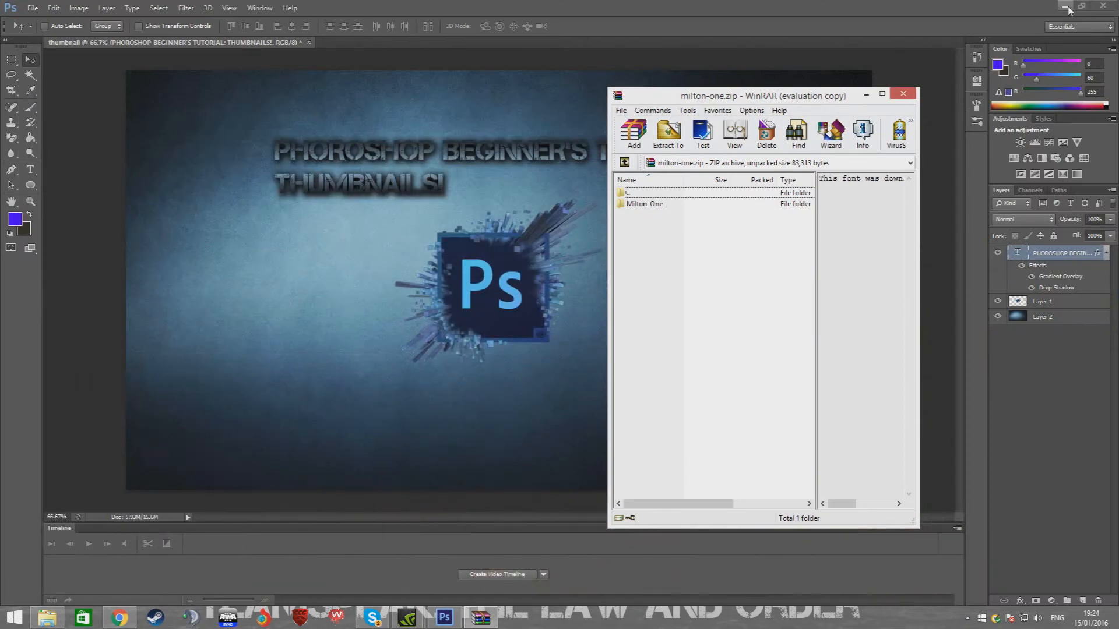
# Extract the Milton_One folder from the archive onto the desktop
pyautogui.click(1066, 7)
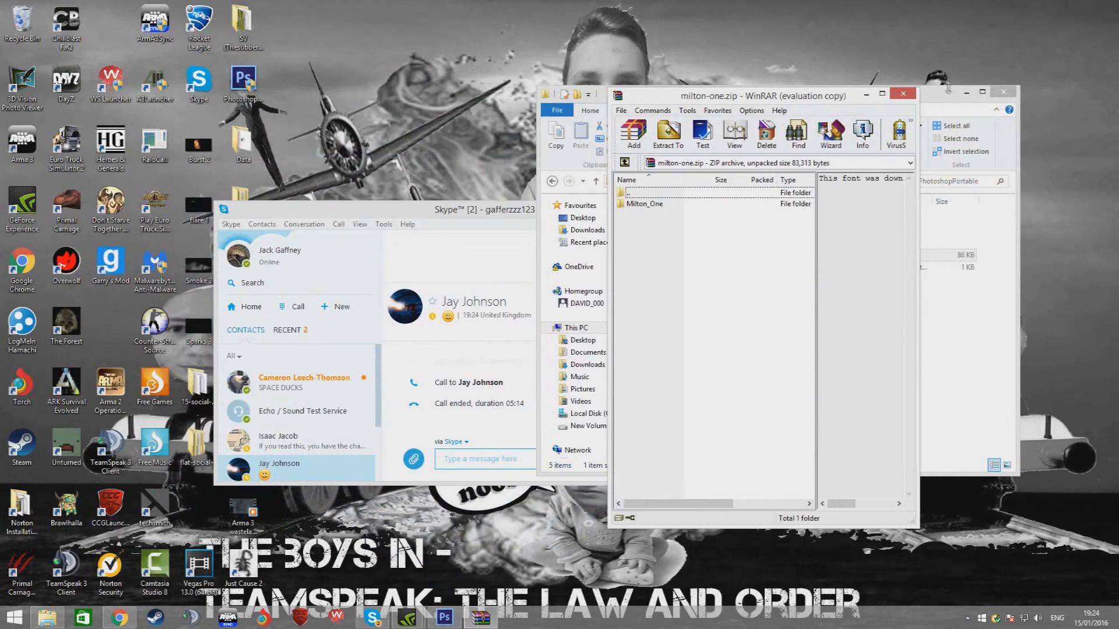
pyautogui.click(966, 92)
pyautogui.moveTo(626, 214); pyautogui.dragTo(570, 206)
pyautogui.click(679, 199)
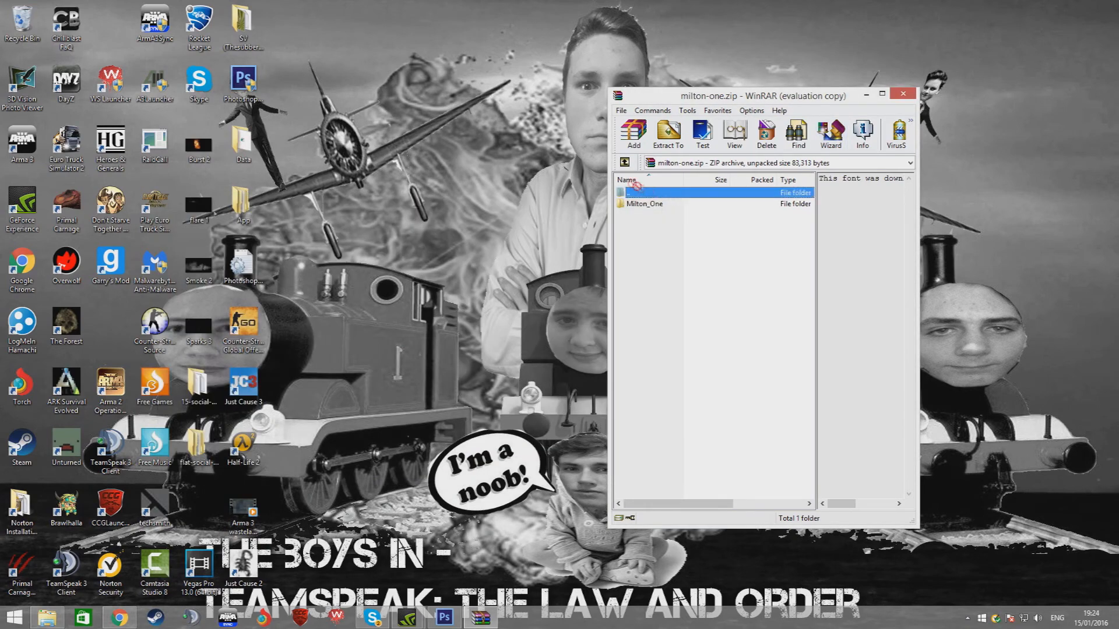
pyautogui.click(334, 31)
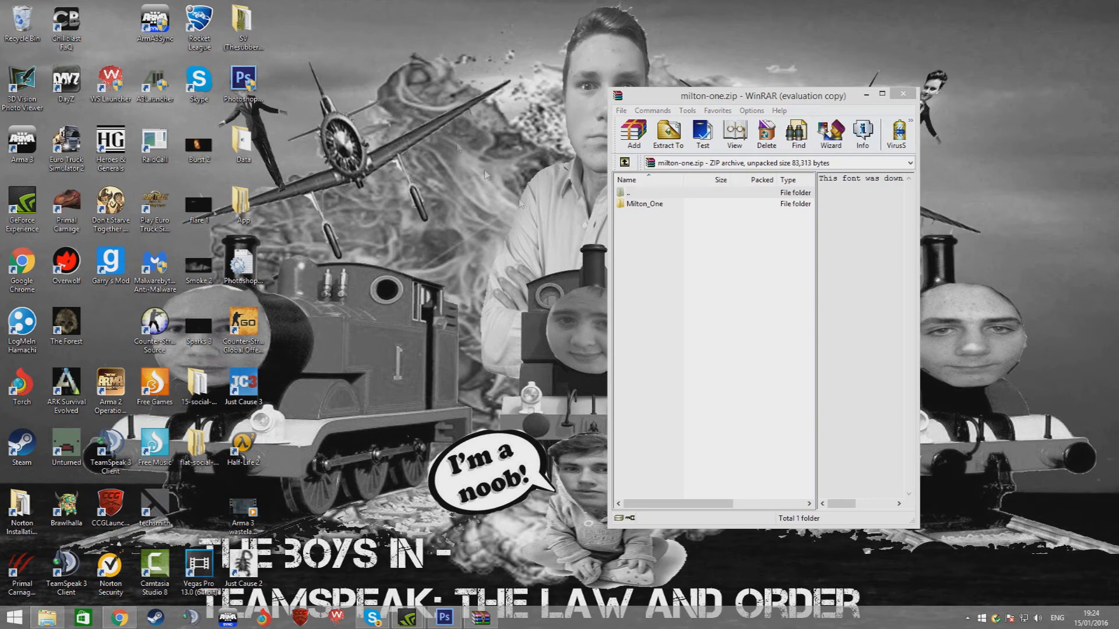
pyautogui.click(625, 205)
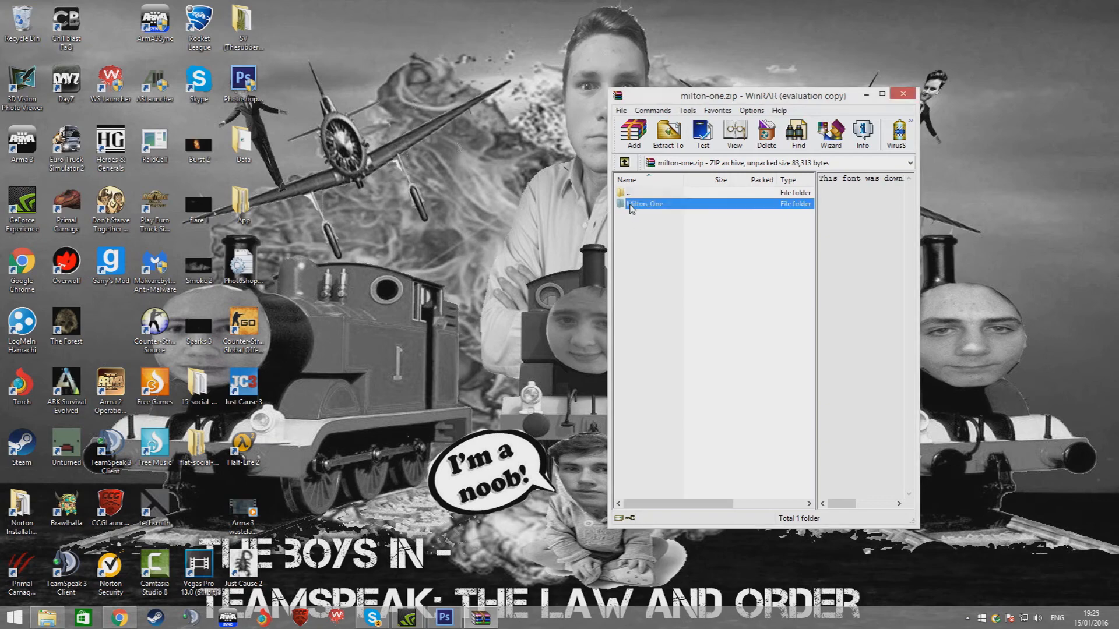
pyautogui.click(305, 35)
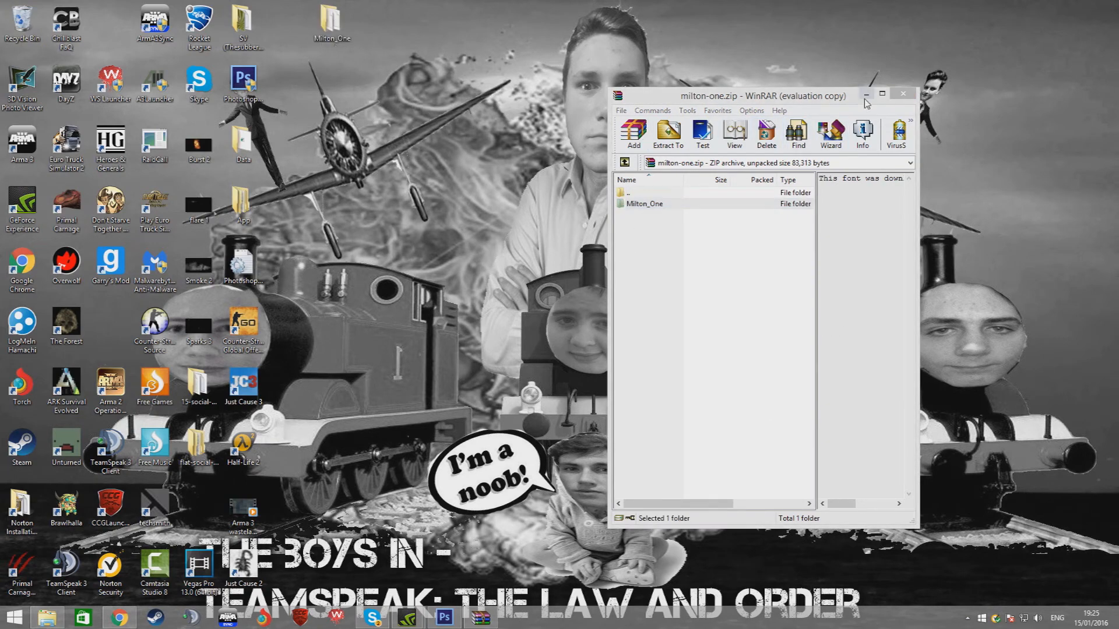
pyautogui.click(866, 94)
# Move the Milton_One font file out of its folder onto the desktop and delete the Milton_One folder
pyautogui.rightClick(330, 23)
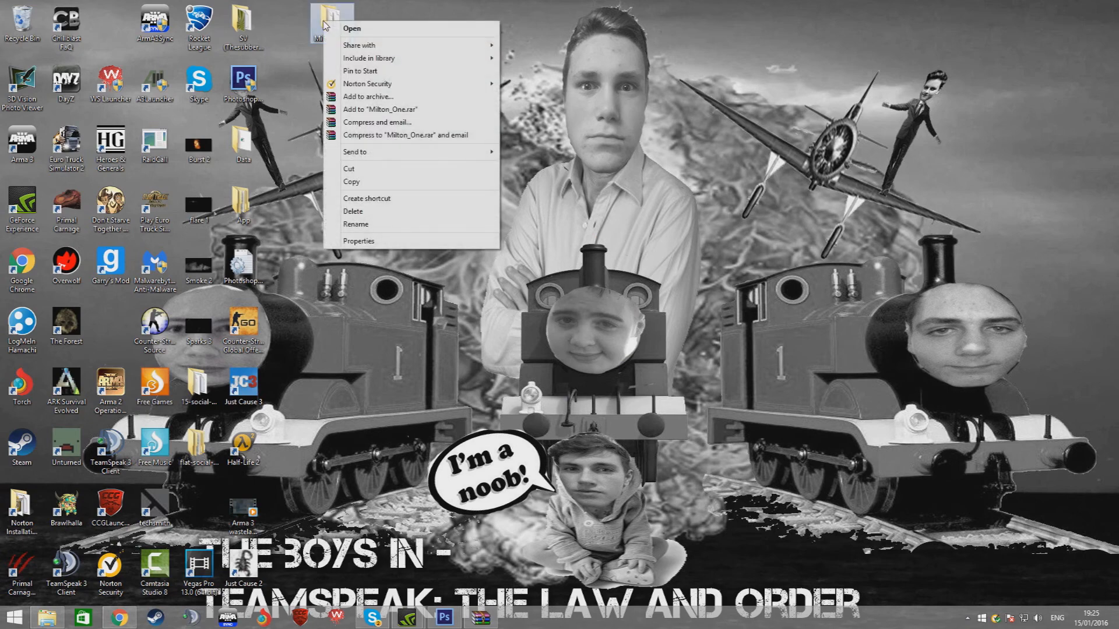
pyautogui.doubleClick(320, 13)
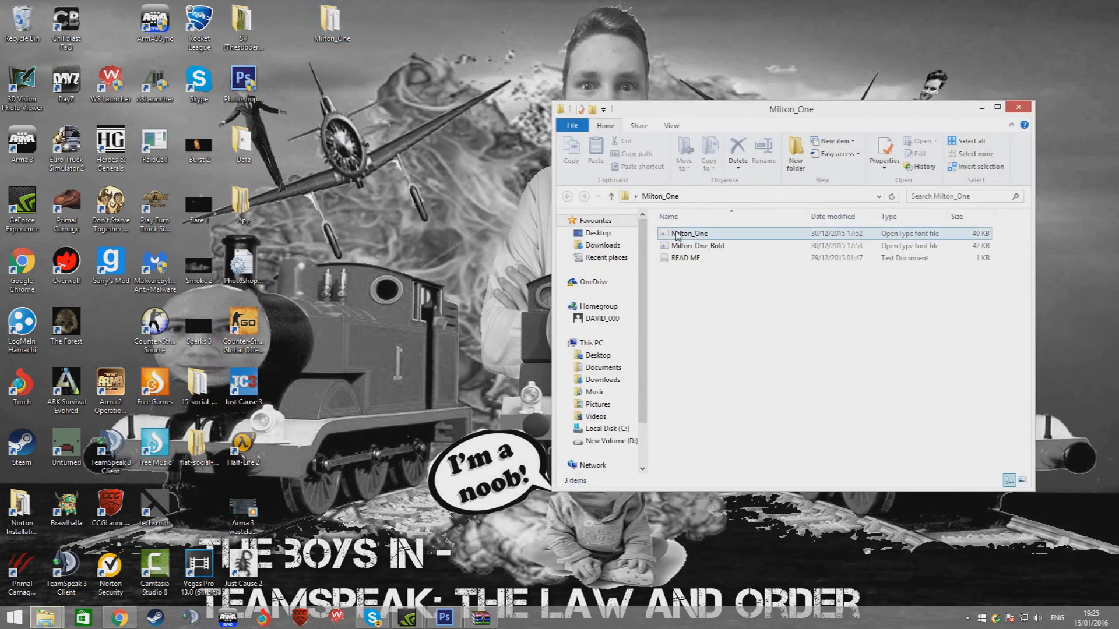
pyautogui.moveTo(675, 235); pyautogui.dragTo(408, 40)
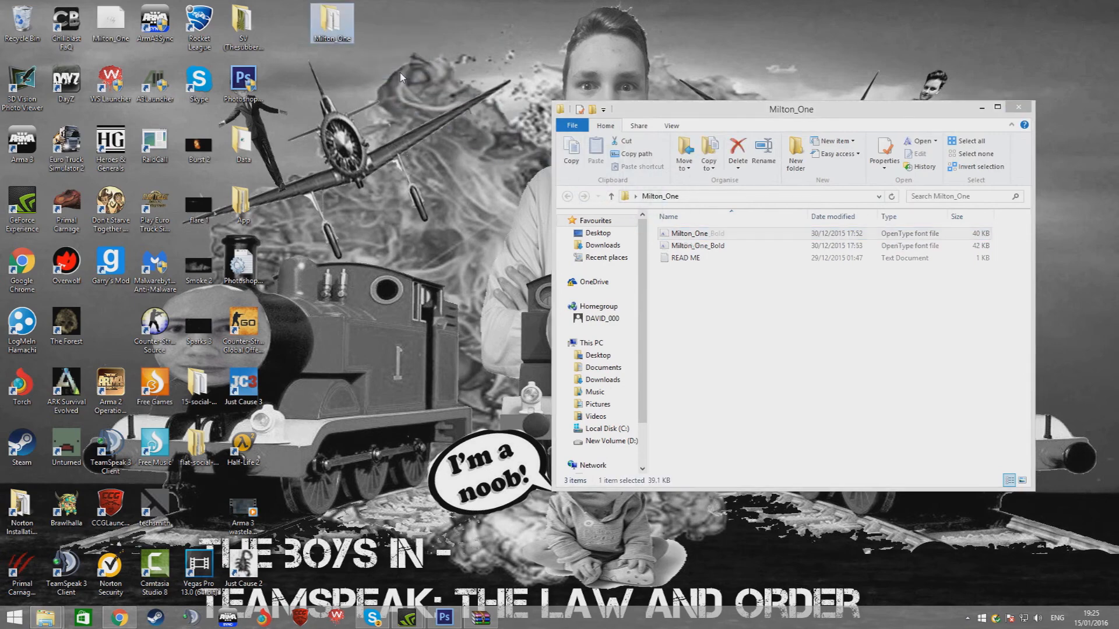
pyautogui.click(342, 32)
pyautogui.rightClick(342, 32)
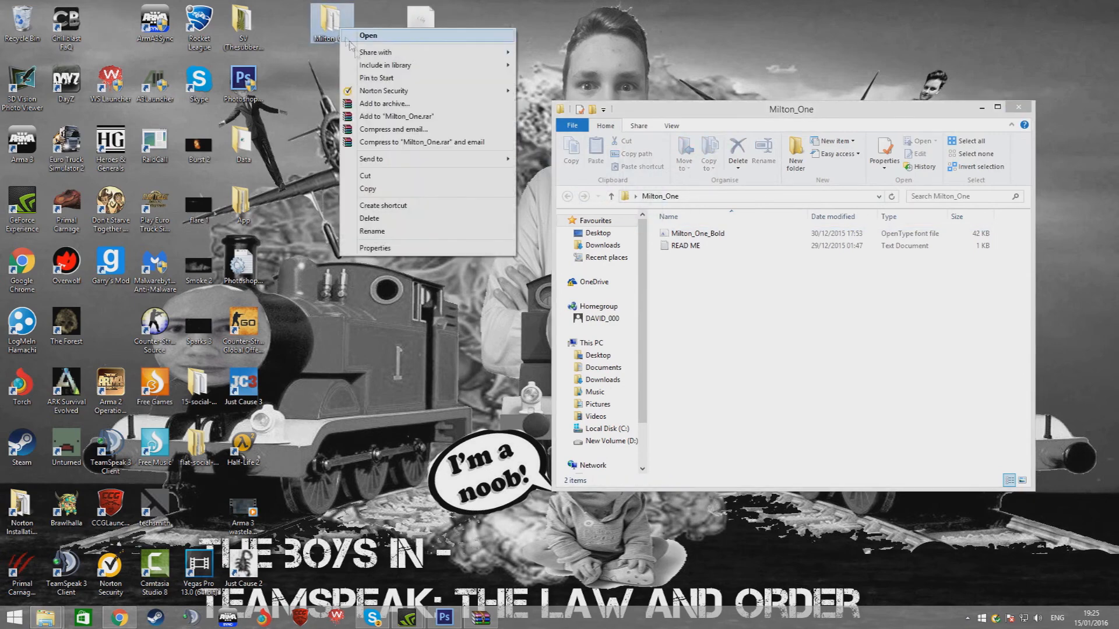
pyautogui.click(376, 220)
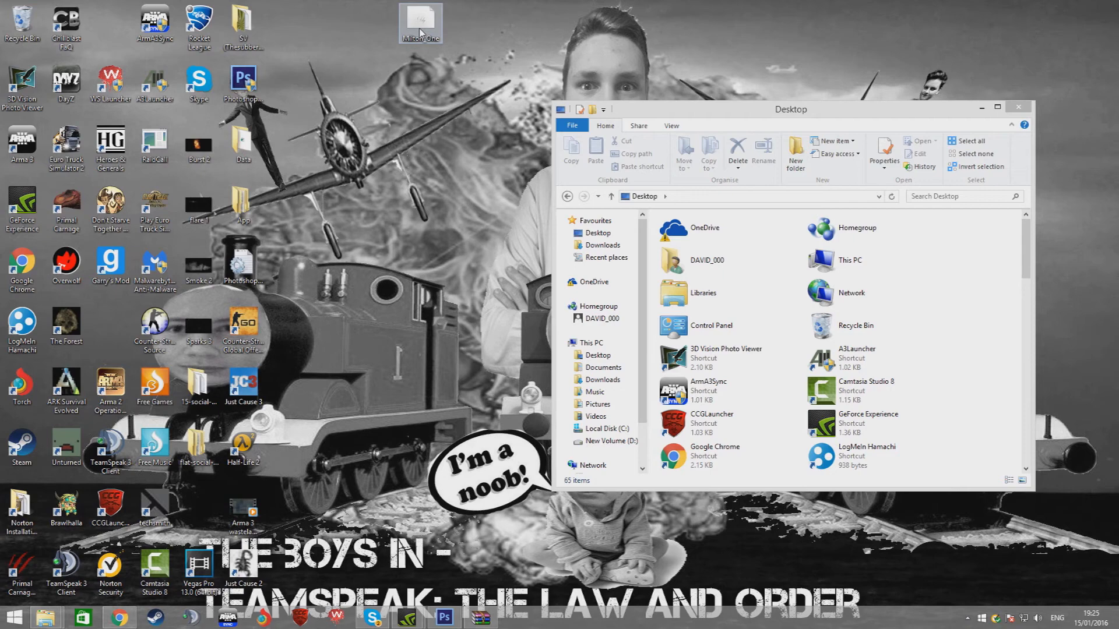
# Install the Milton_One font file and close the file explorer window
pyautogui.rightClick(332, 17)
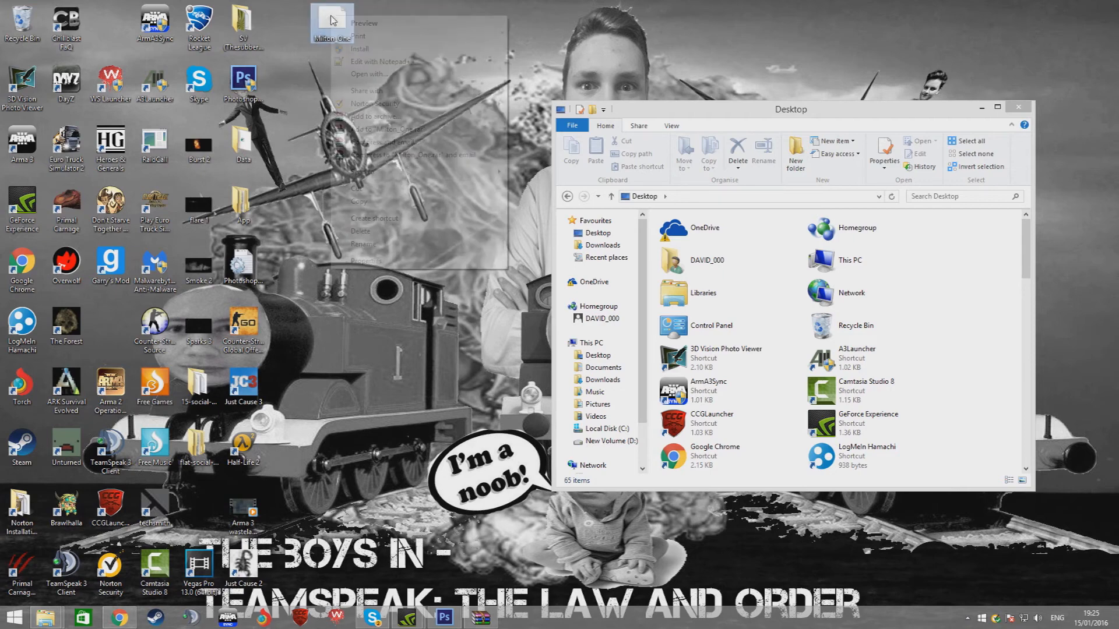
pyautogui.click(356, 49)
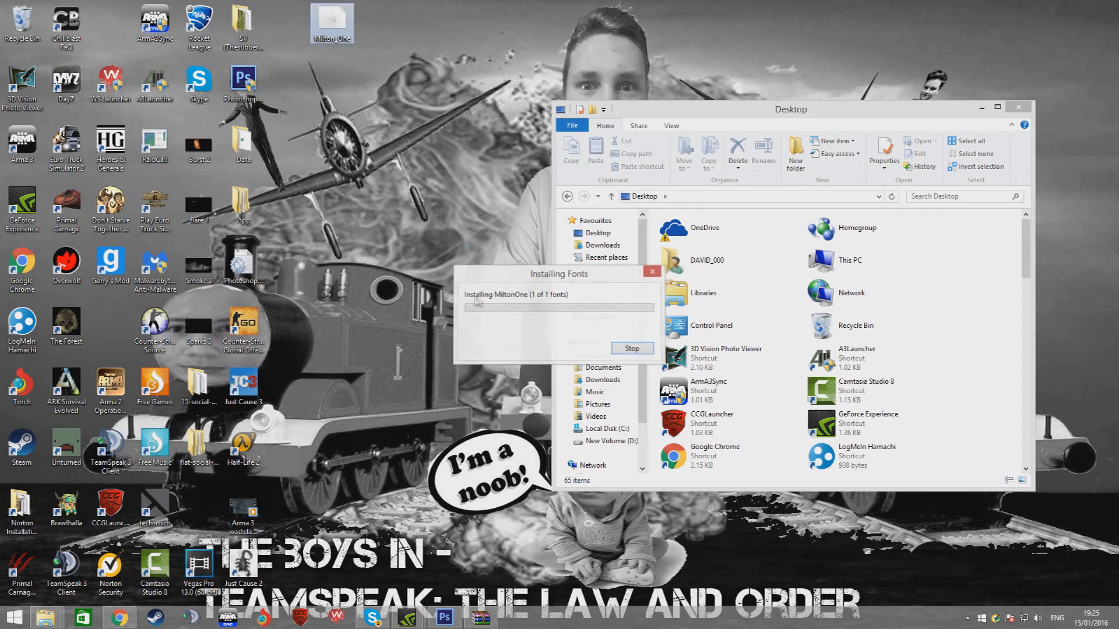
pyautogui.click(1017, 108)
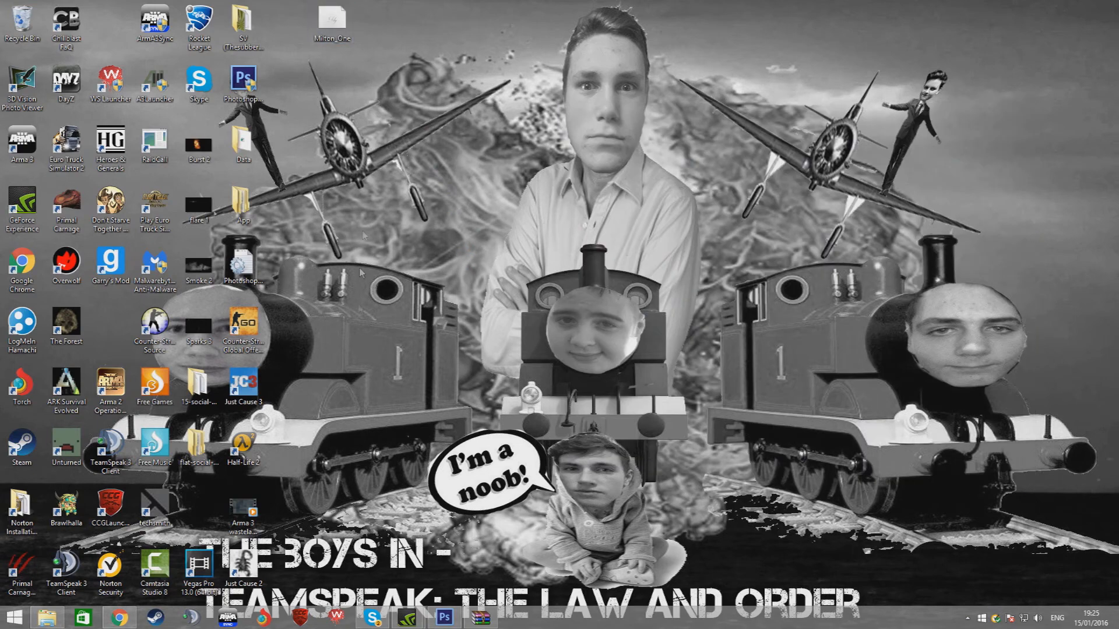
# Try the Milton One font on the title text in Photoshop, then undo it and deselect the title layer
pyautogui.click(444, 617)
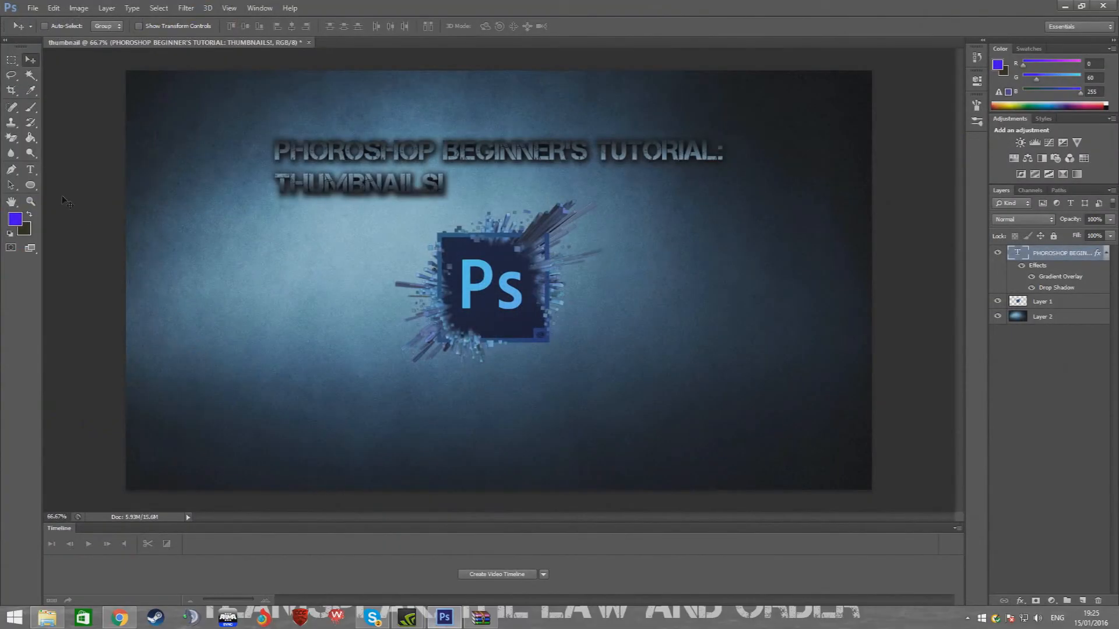
pyautogui.click(30, 169)
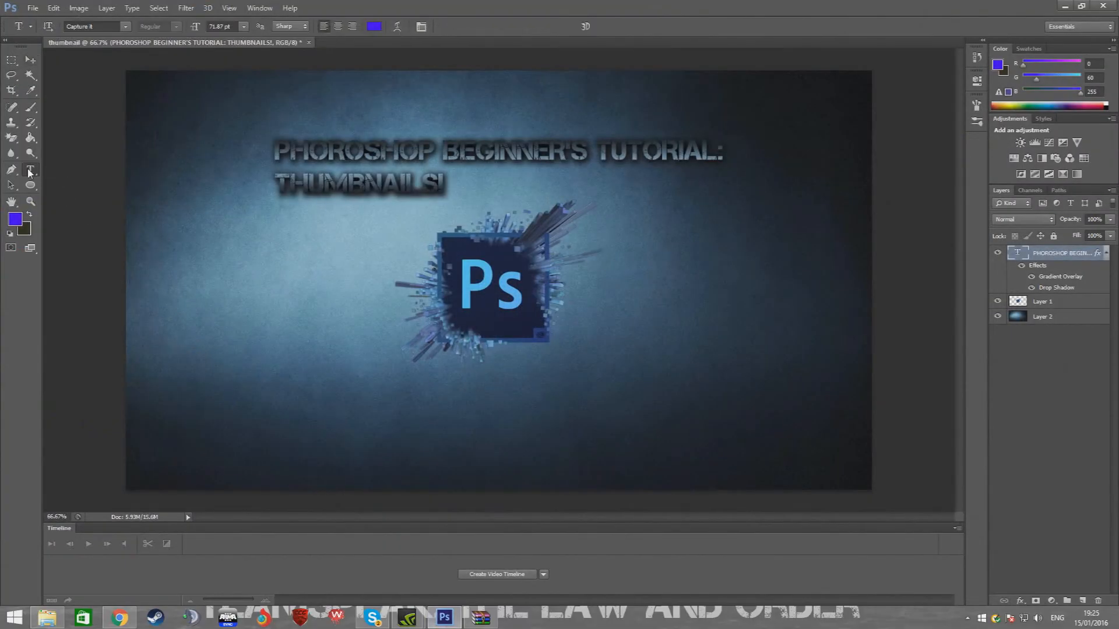
pyautogui.click(126, 27)
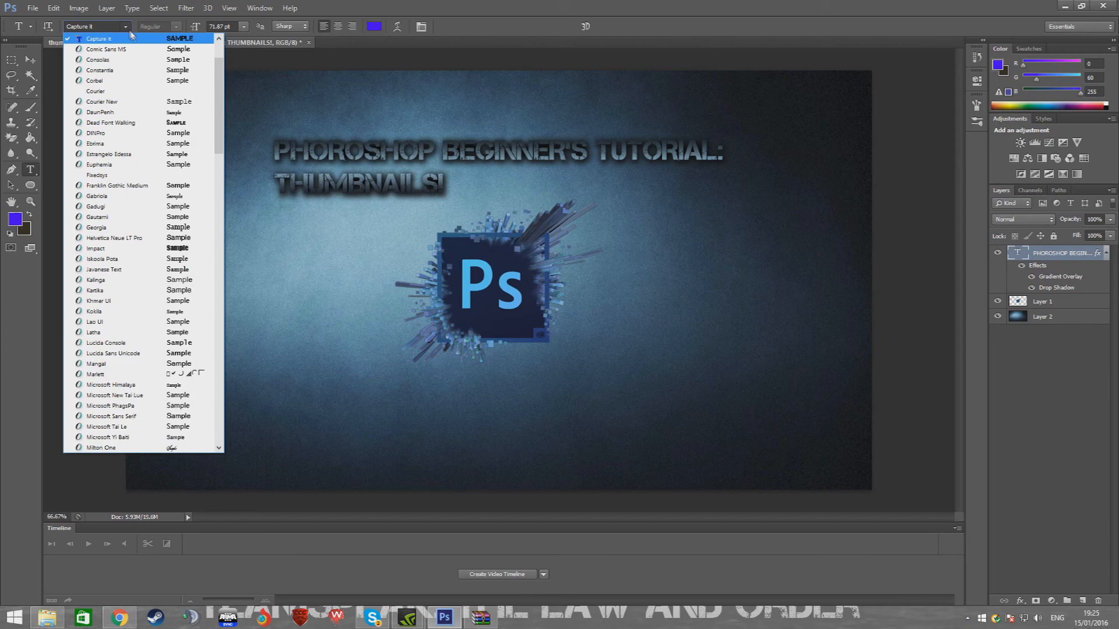
pyautogui.scroll(1, 120, 229)
pyautogui.scroll(1, 118, 236)
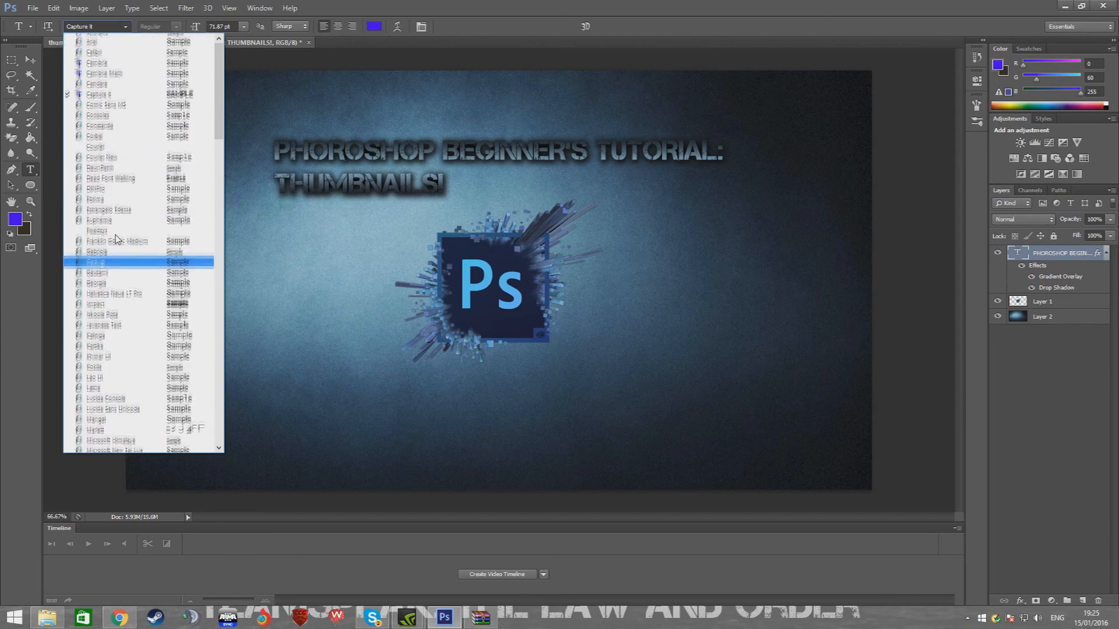
pyautogui.scroll(-3, 117, 237)
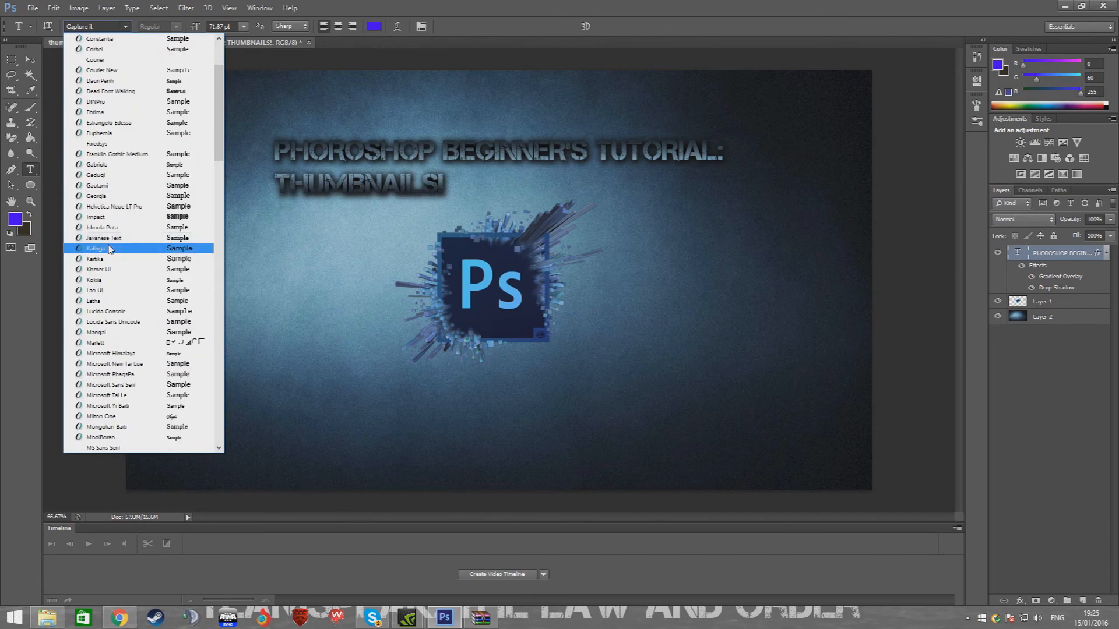
pyautogui.scroll(-3, 102, 348)
pyautogui.scroll(-5, 102, 348)
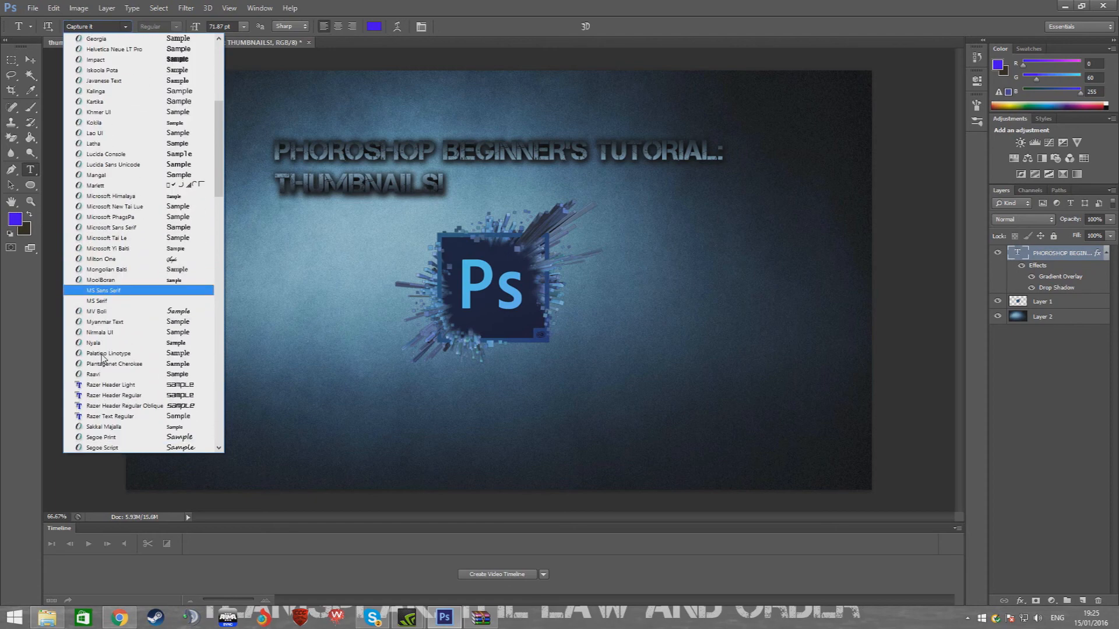
pyautogui.click(103, 259)
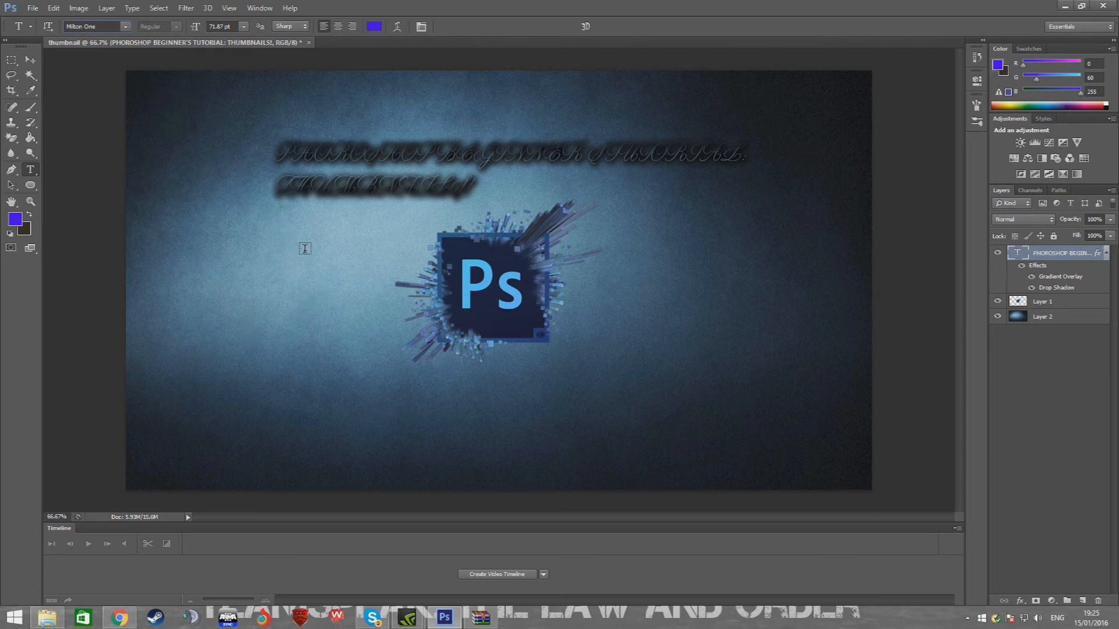
pyautogui.hotkey('ctrl', 'z')
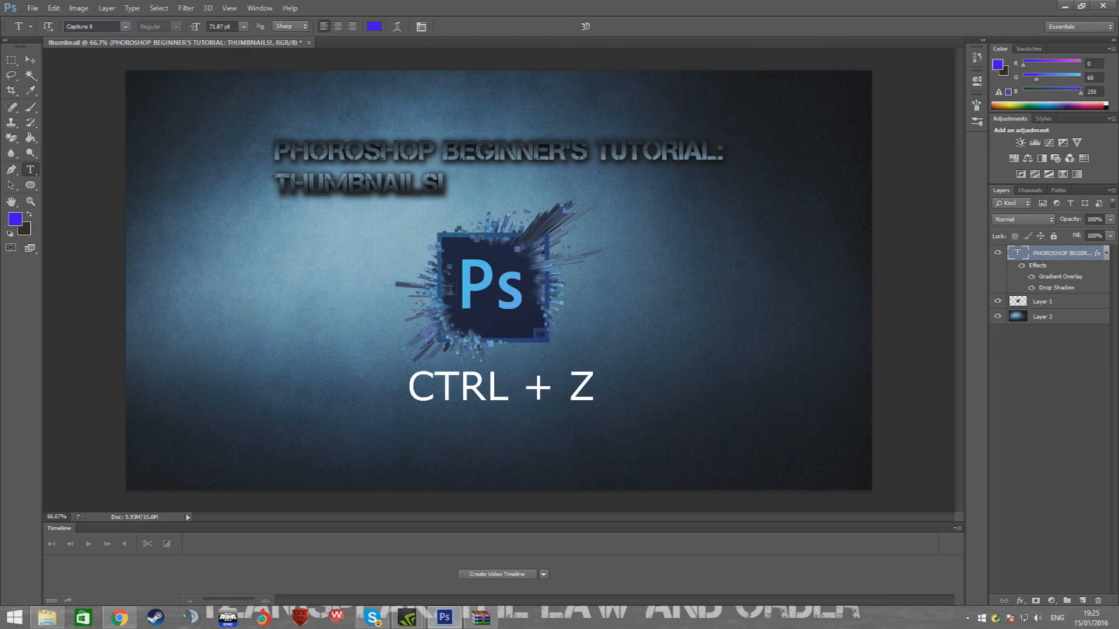
pyautogui.click(1046, 367)
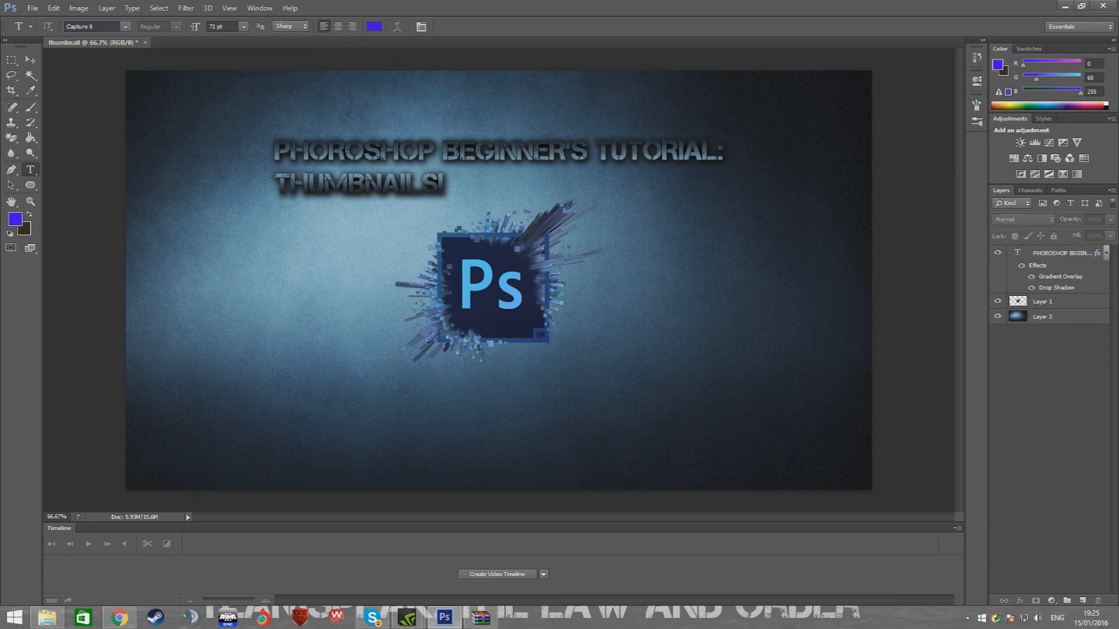
# Add a new text layer reading "subscribe!" in the Milton One font with colour ffffff below the logo area
pyautogui.click(269, 406)
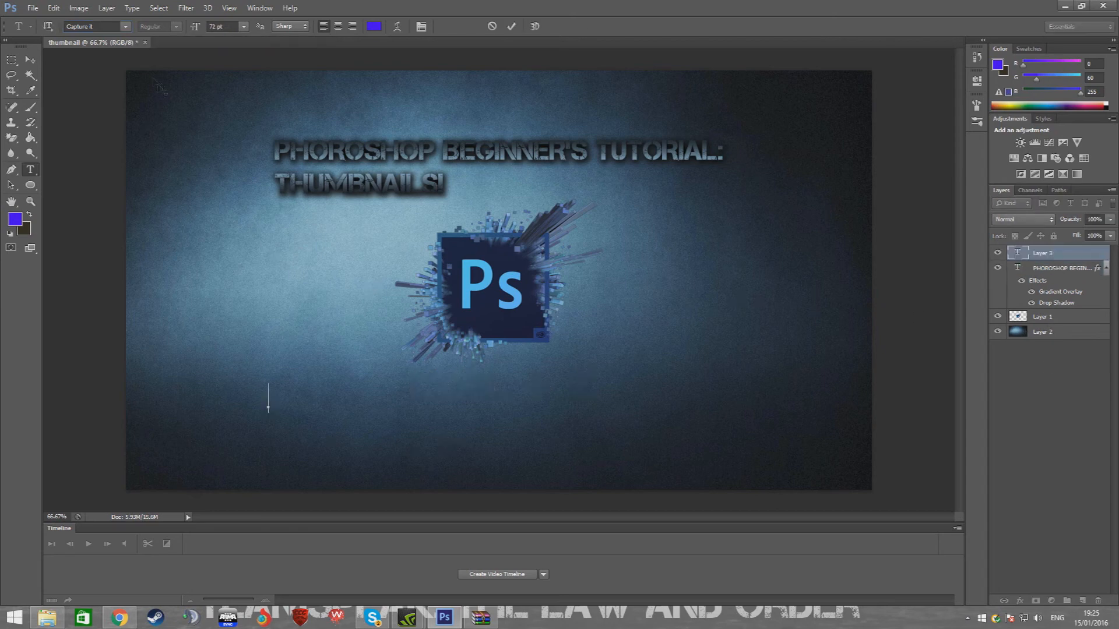
pyautogui.click(126, 27)
pyautogui.scroll(-10, 135, 209)
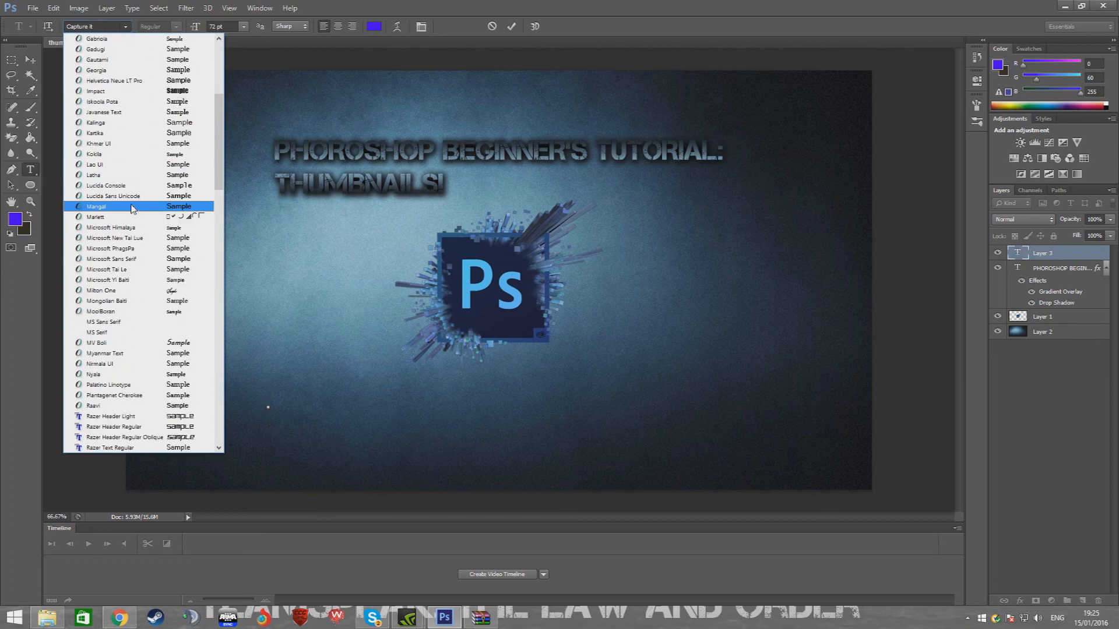
pyautogui.scroll(-3, 136, 209)
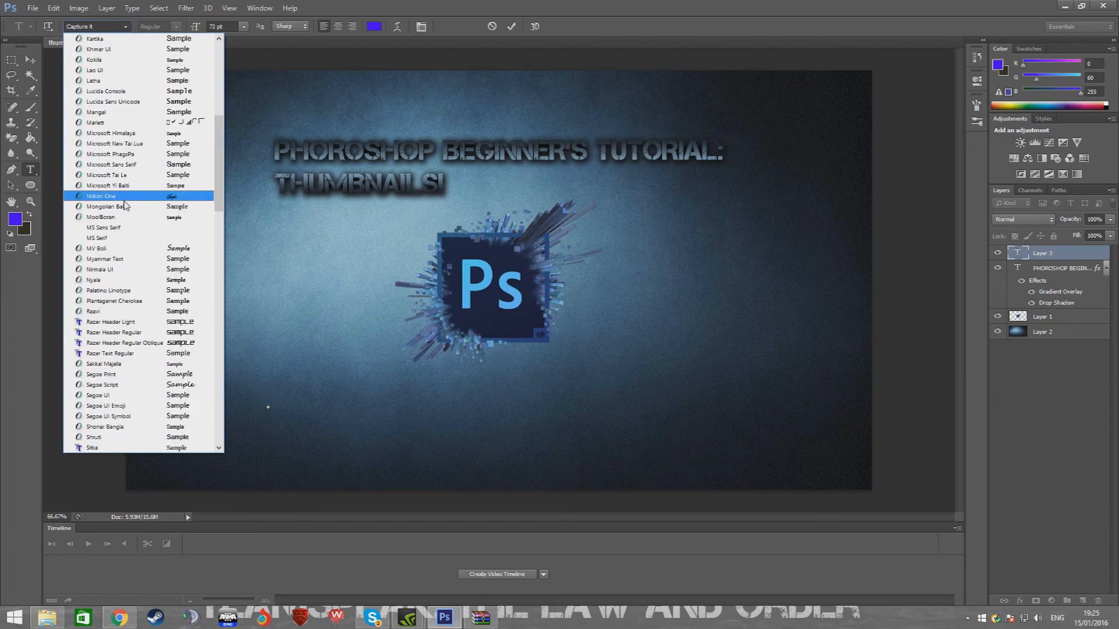
pyautogui.click(129, 201)
pyautogui.click(11, 216)
pyautogui.write('ffffff')
pyautogui.click(1035, 117)
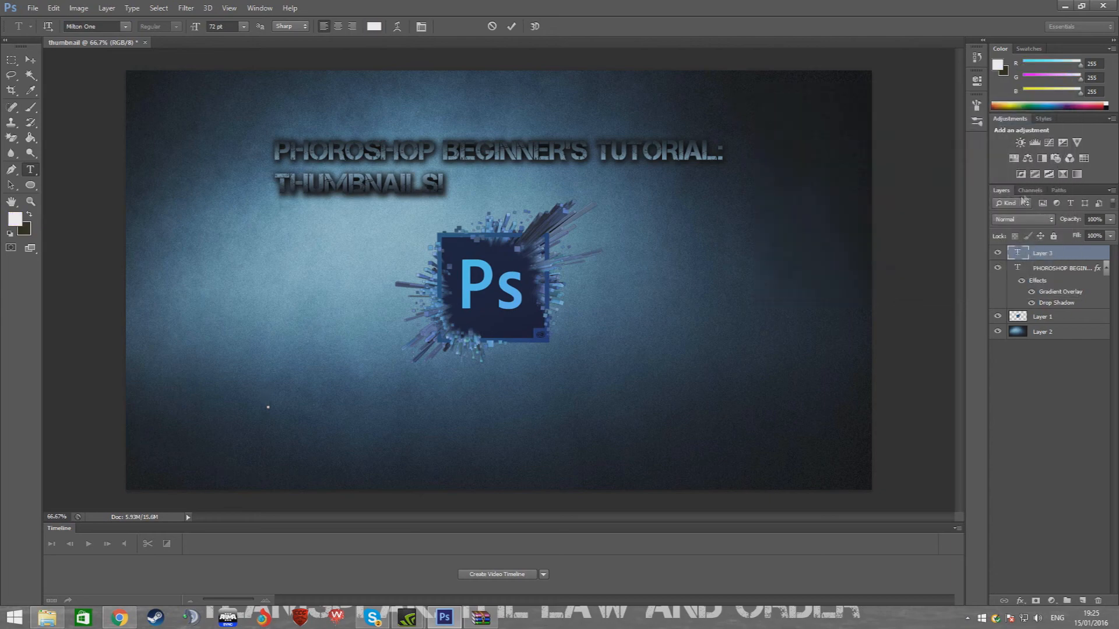
pyautogui.write('bscribe!')
# Scale up the subscribe text with Free Transform, position it centred beneath the Photoshop logo, and commit it
pyautogui.hotkey('ctrl', 't')
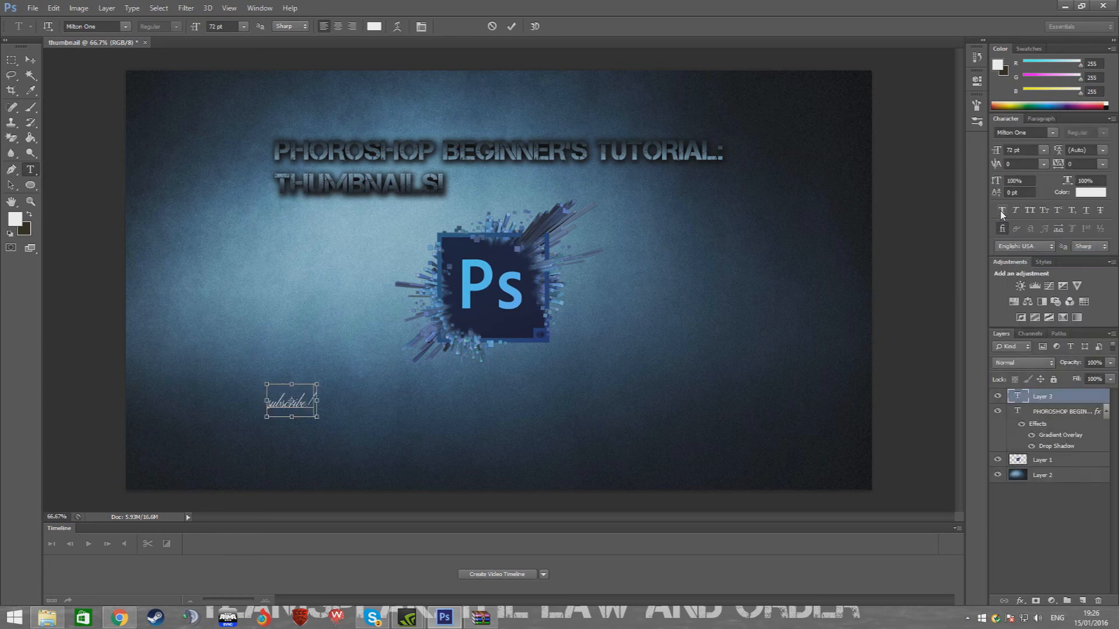
pyautogui.moveTo(318, 383); pyautogui.dragTo(403, 351)
pyautogui.moveTo(365, 387); pyautogui.dragTo(521, 407)
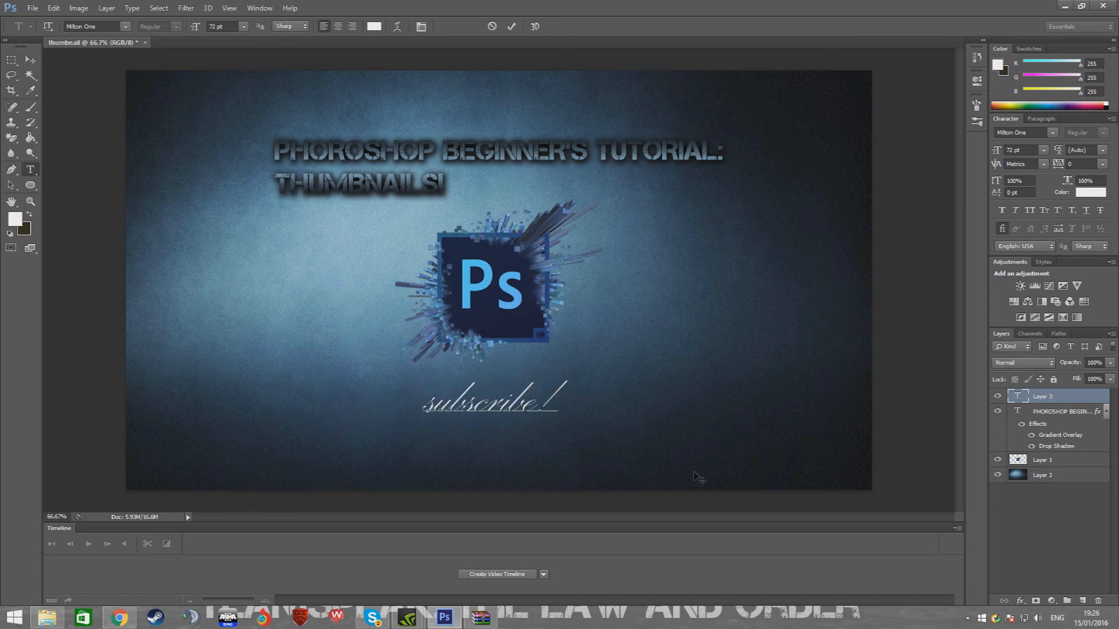
pyautogui.click(1036, 505)
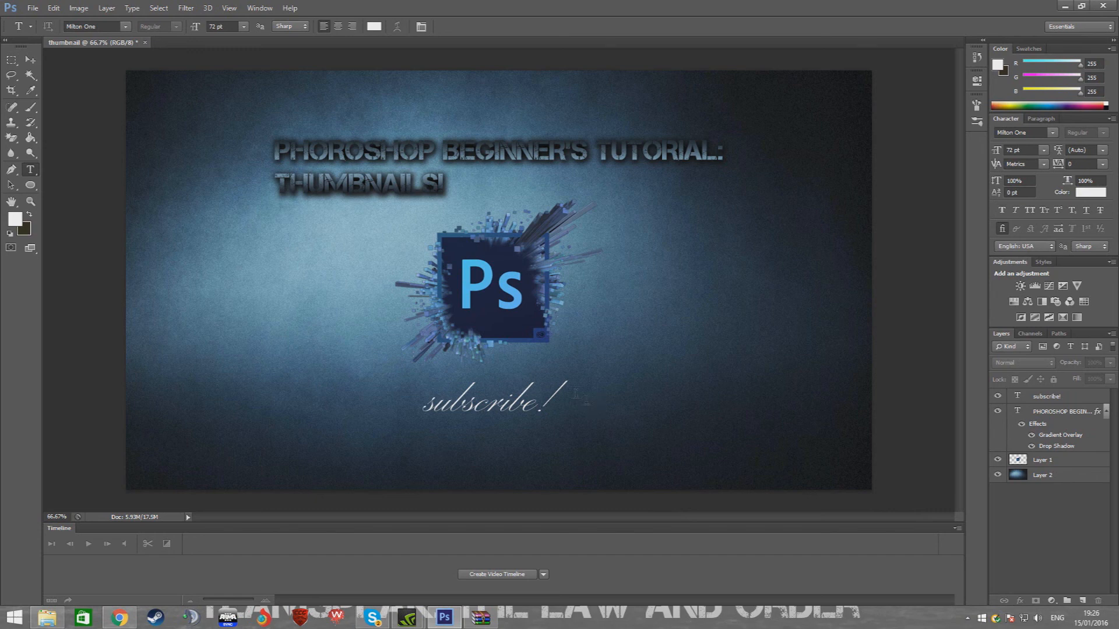
pyautogui.click(30, 59)
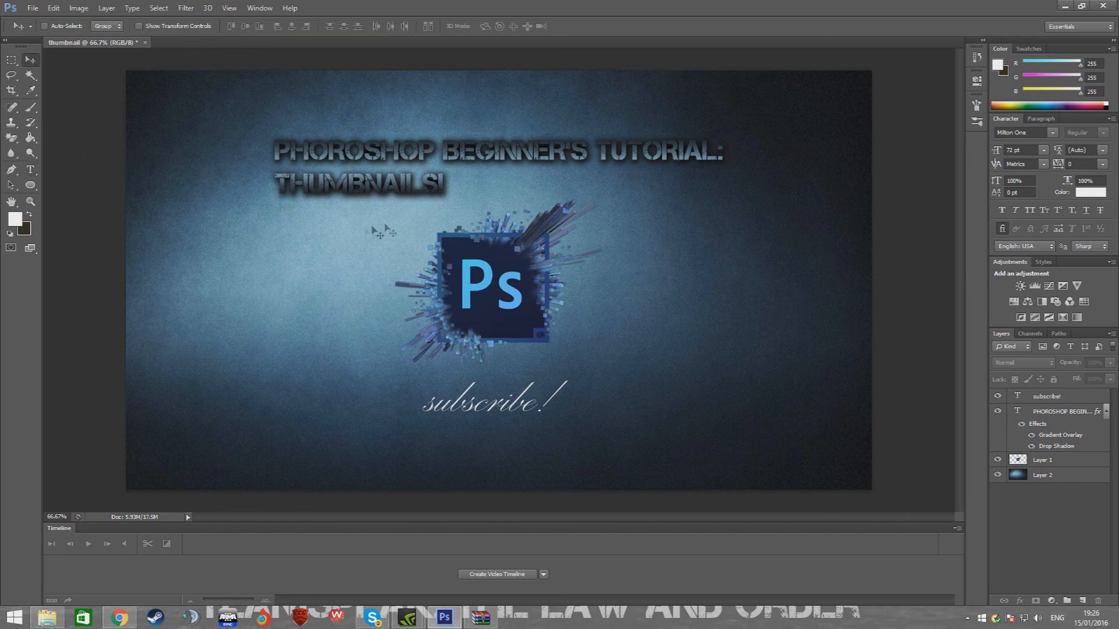